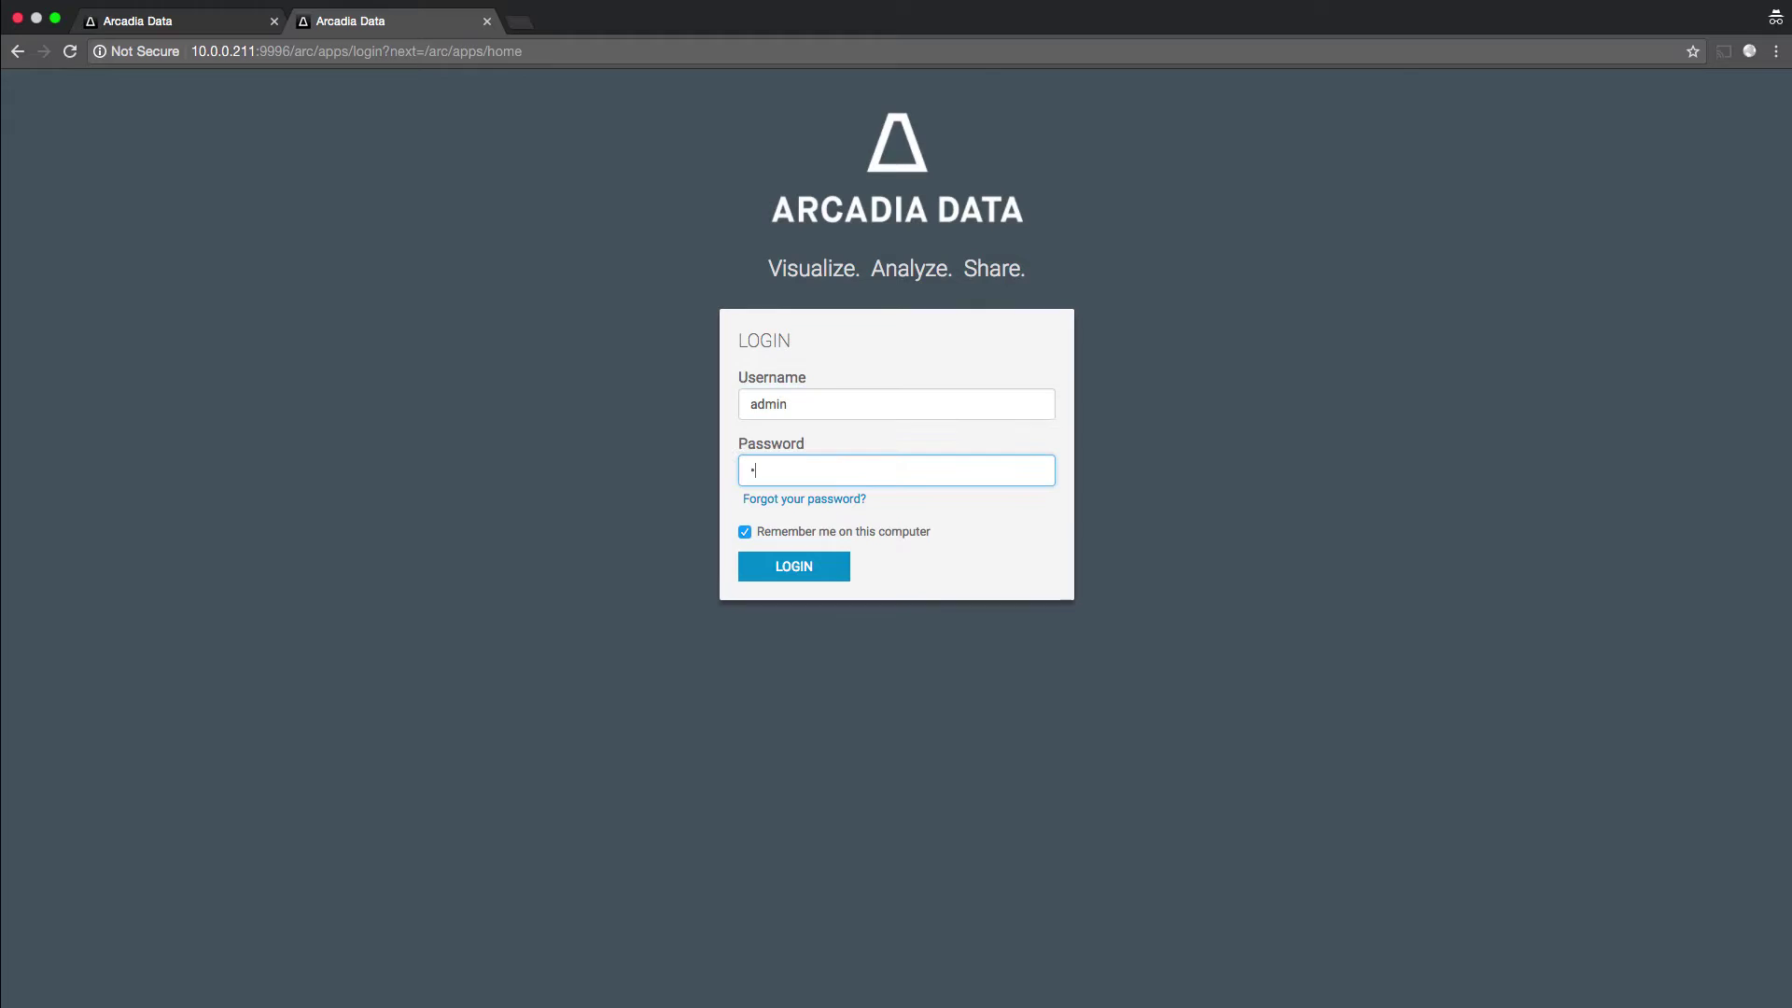
pyautogui.write('admin')
# - Sign in with the admin account and scroll through the start page
pyautogui.press('Return')
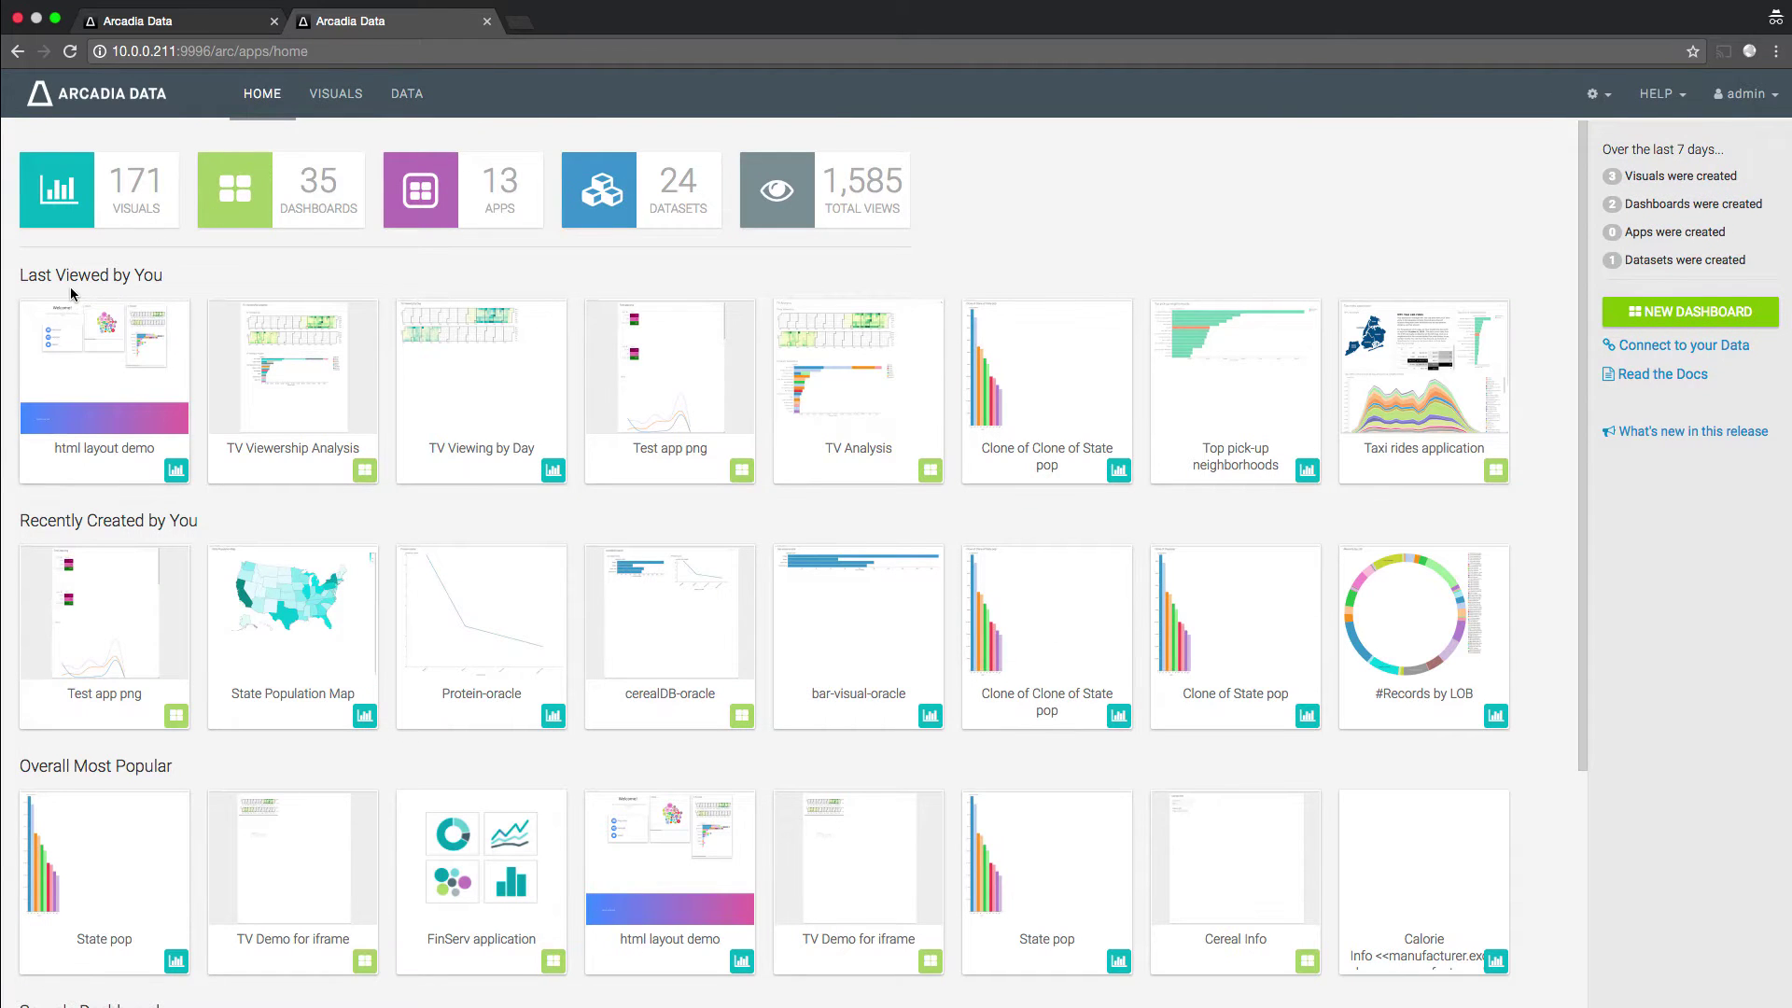
pyautogui.scroll(-3, 101, 410)
pyautogui.scroll(-4, 104, 411)
pyautogui.scroll(6, 103, 410)
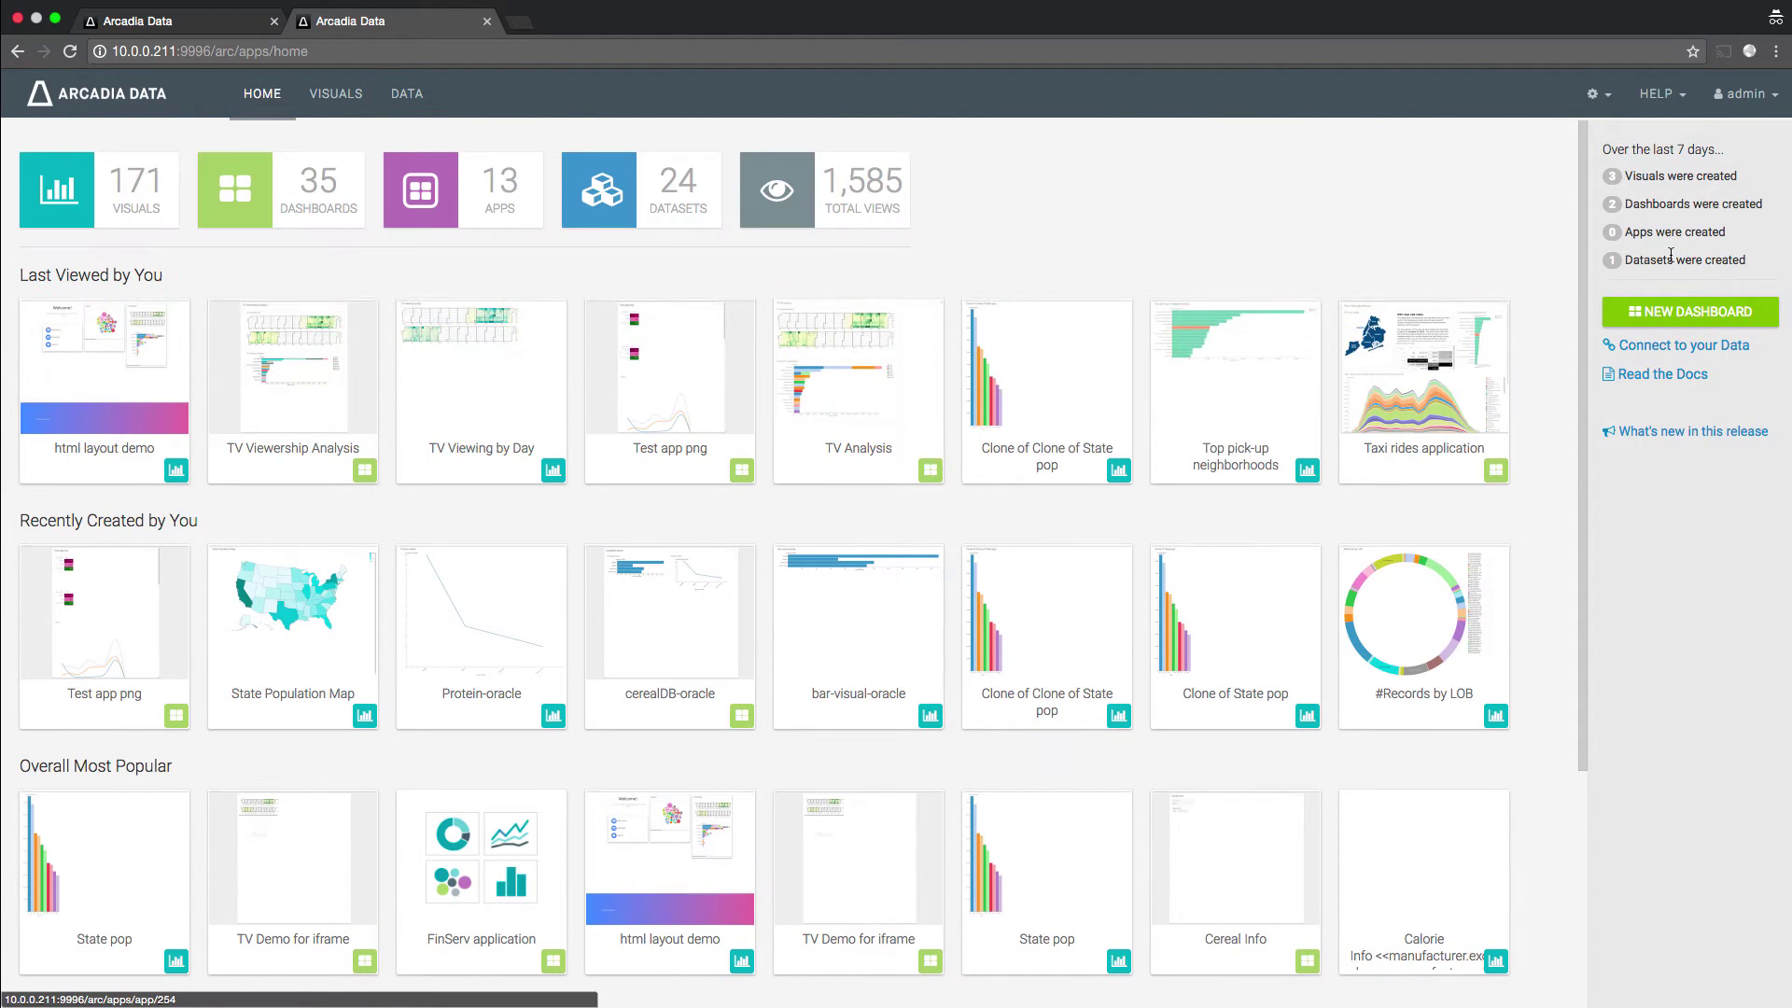
# - Page through the Release 4.0 highlights in What's new, then dismiss them
pyautogui.click(1671, 431)
pyautogui.click(1191, 453)
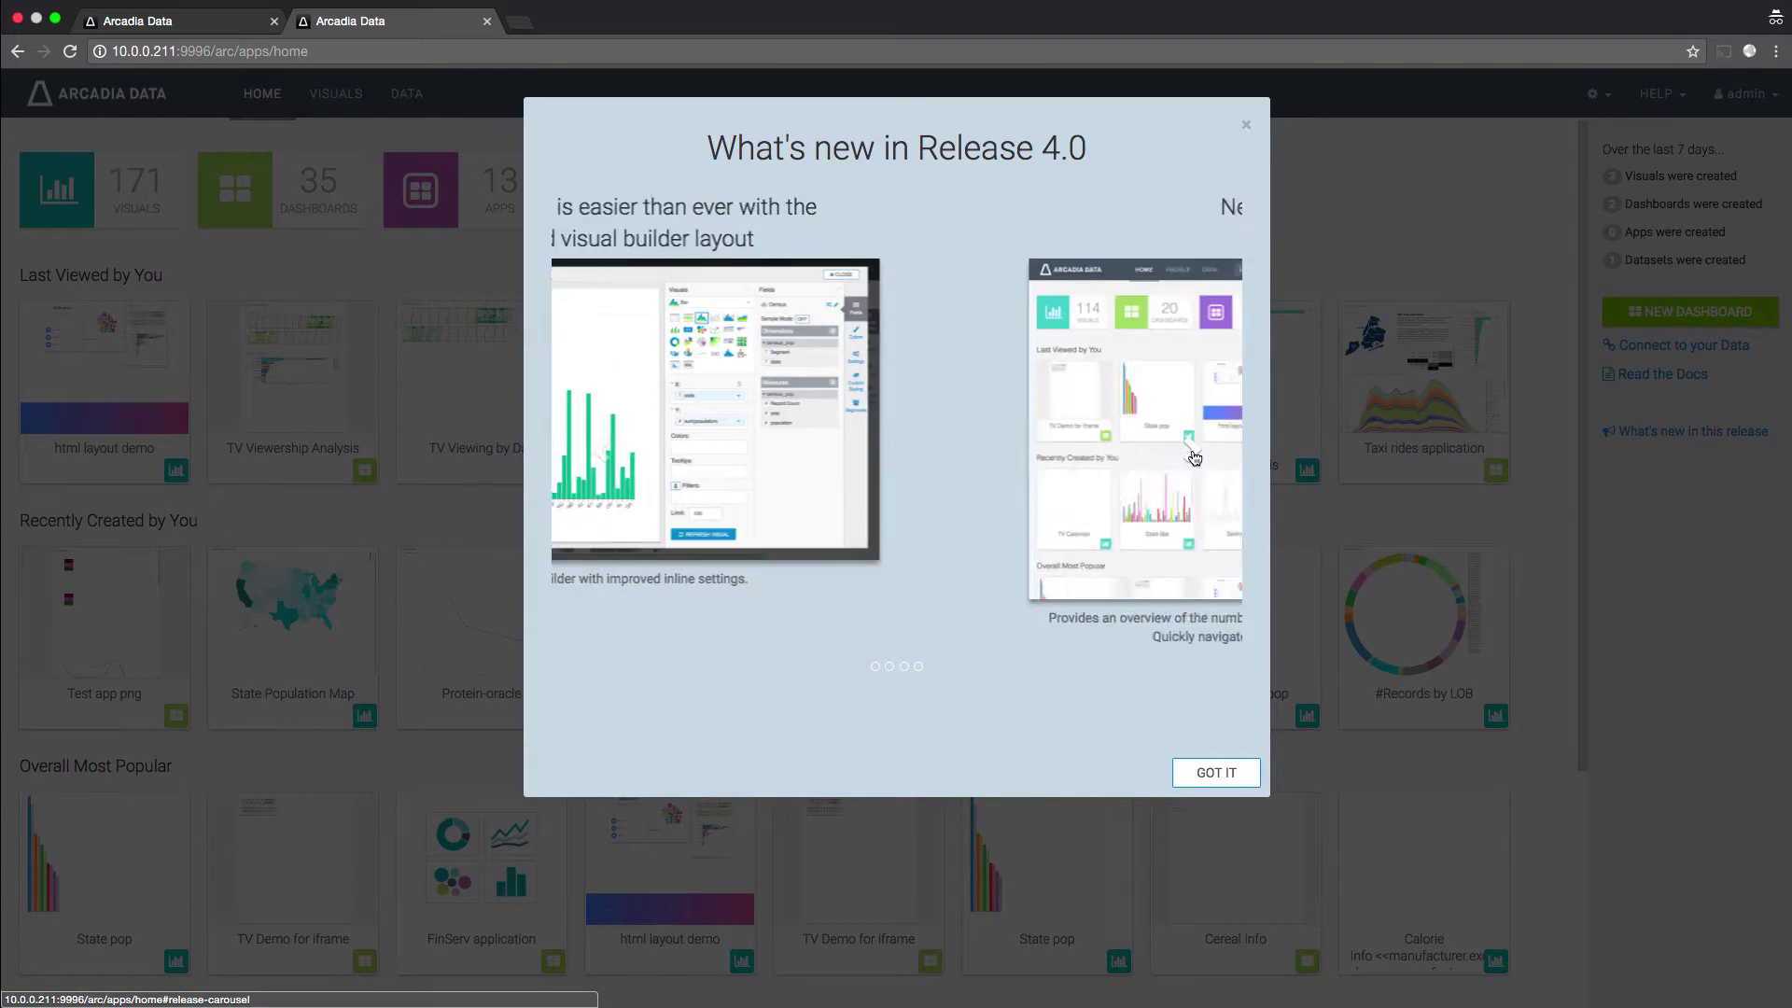
pyautogui.click(1192, 453)
pyautogui.click(1192, 452)
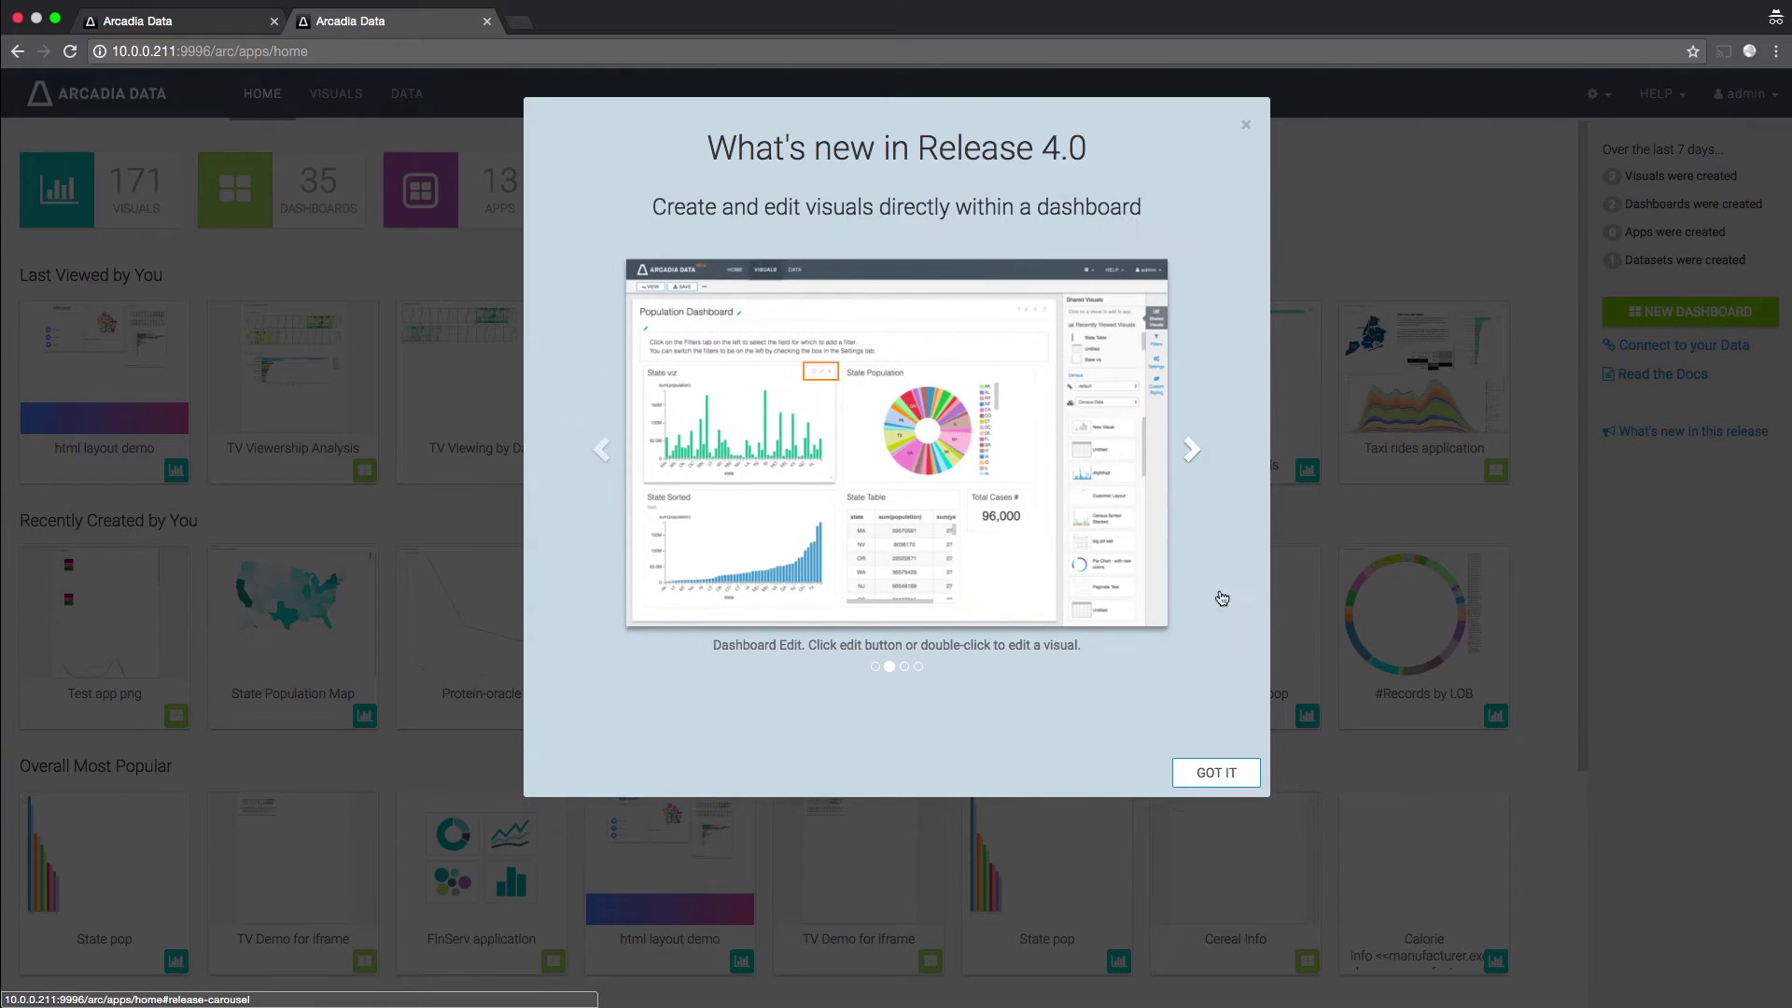
pyautogui.click(1213, 773)
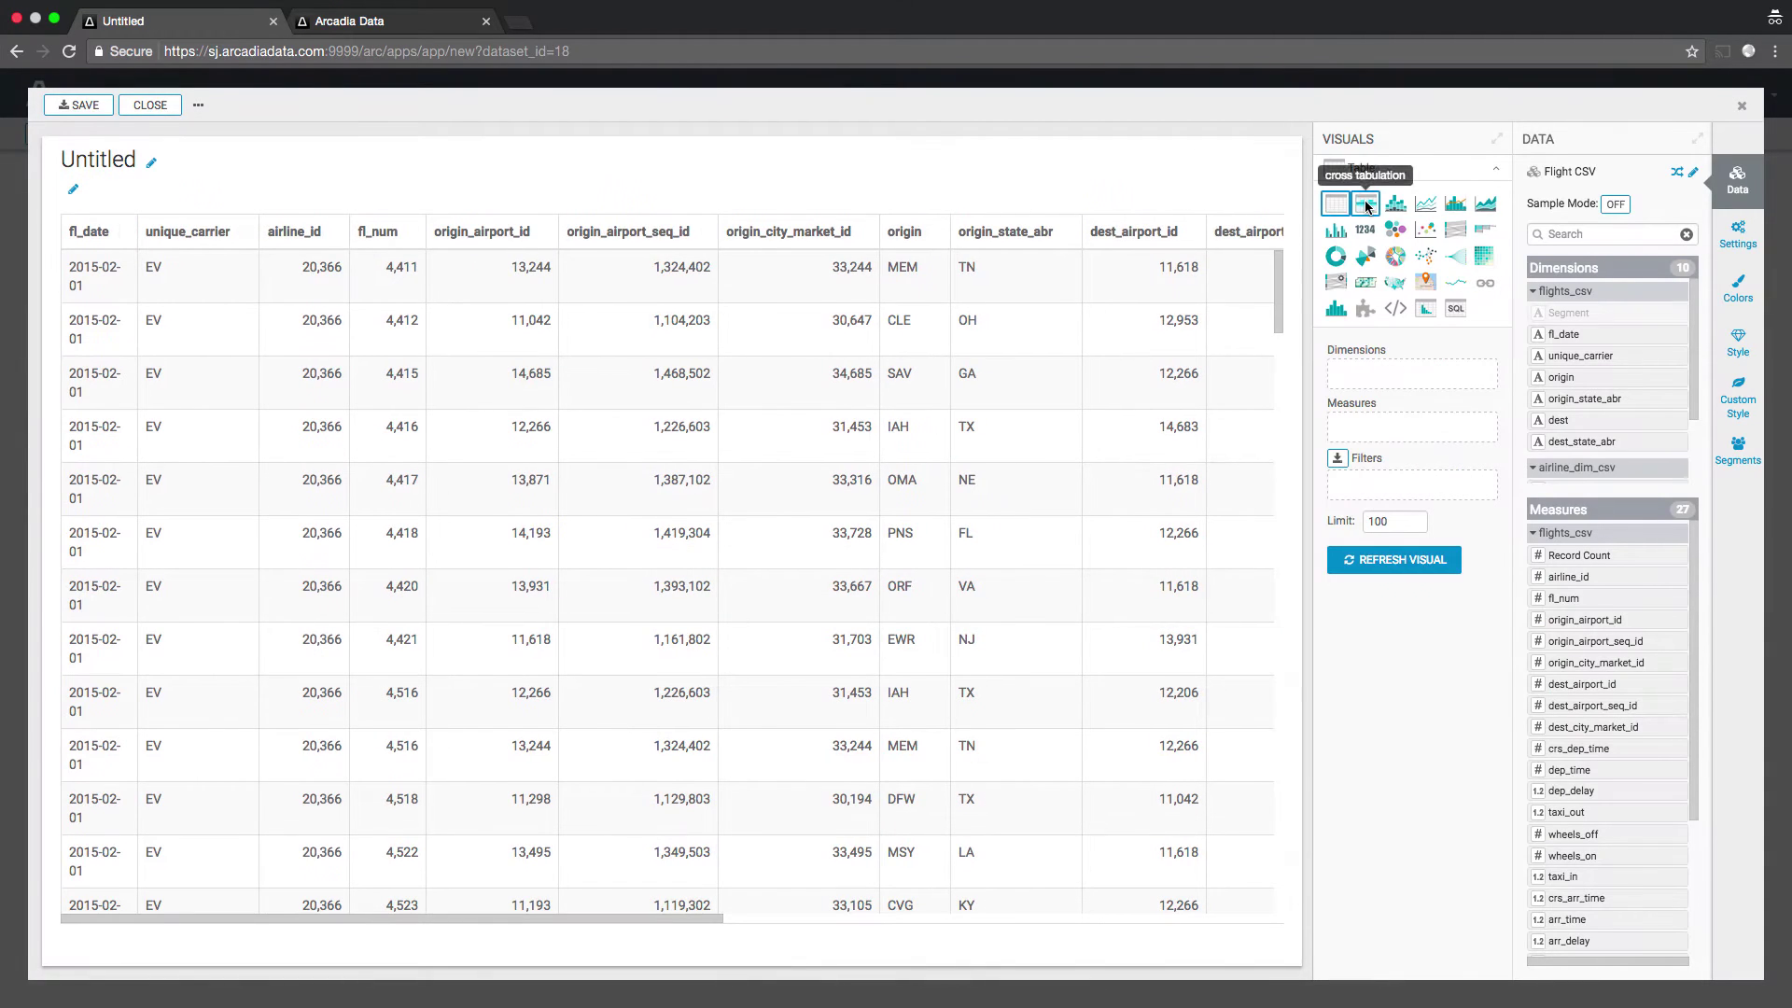
# - Build a bar chart of Record Count by fl_date
pyautogui.click(1395, 203)
pyautogui.moveTo(1563, 334); pyautogui.dragTo(1416, 385)
pyautogui.moveTo(1579, 555); pyautogui.dragTo(1404, 428)
pyautogui.click(1400, 631)
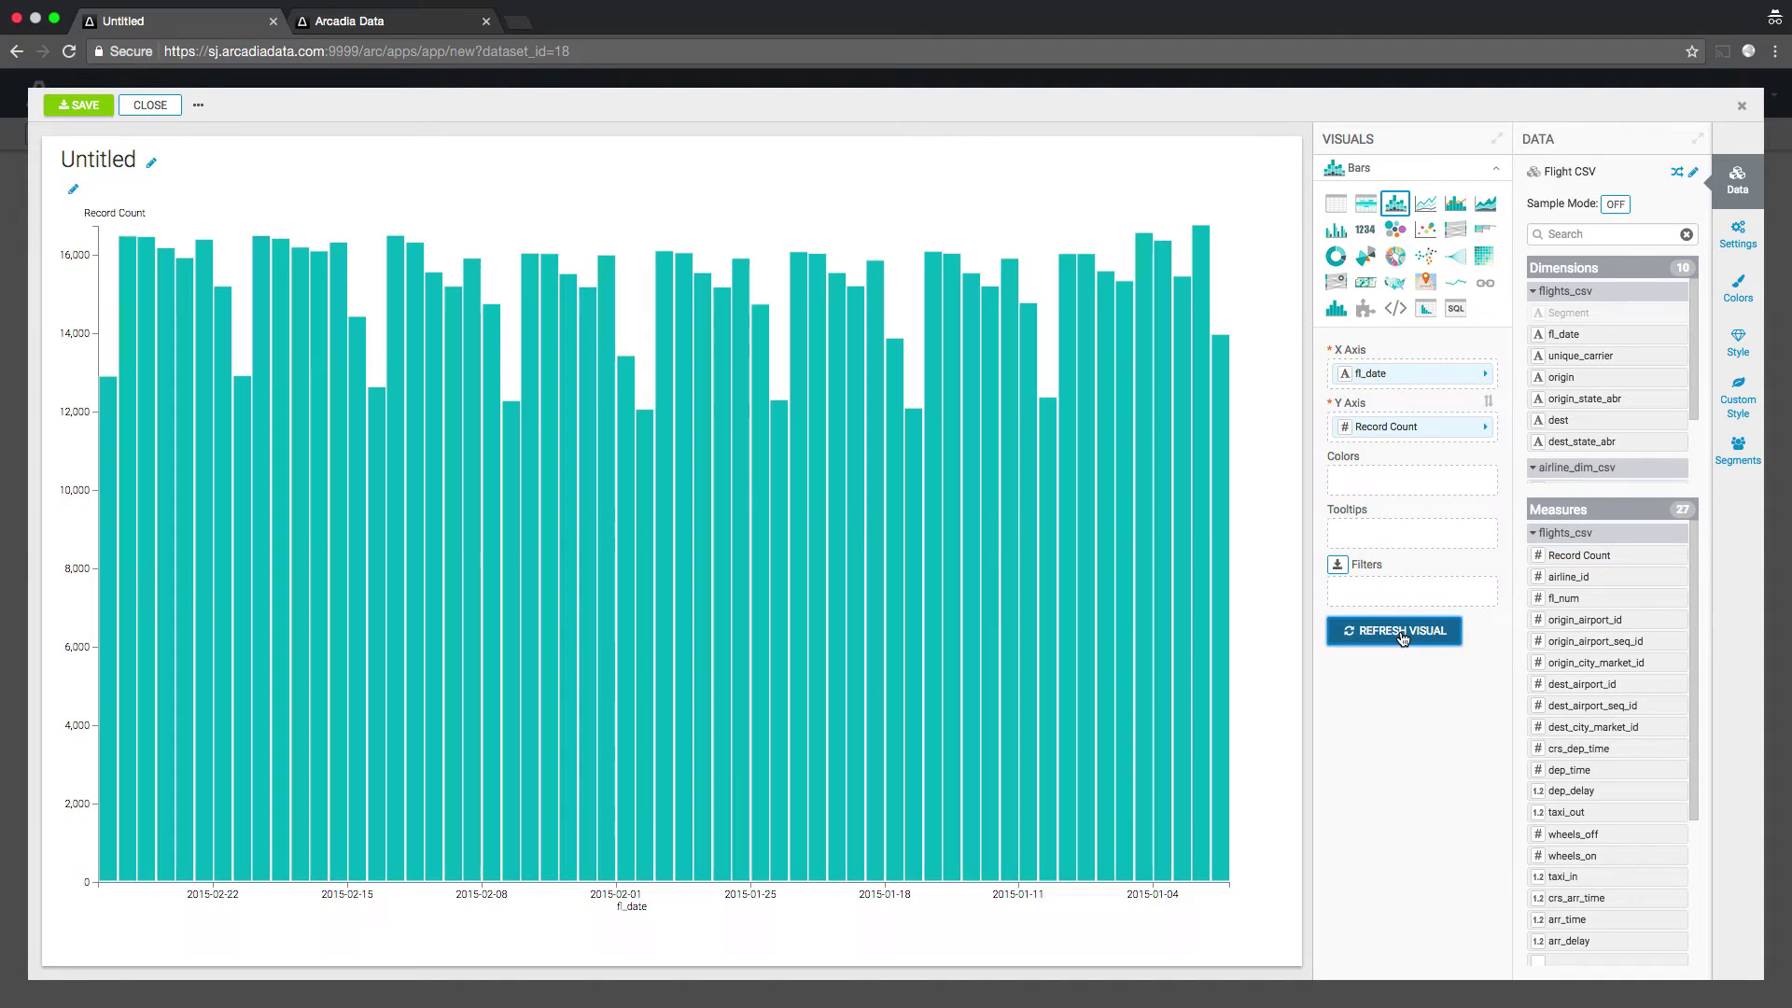
# - Switch the chart to Lines and set the Marks line style to cardinal
pyautogui.click(1425, 203)
pyautogui.click(1736, 233)
pyautogui.click(1551, 243)
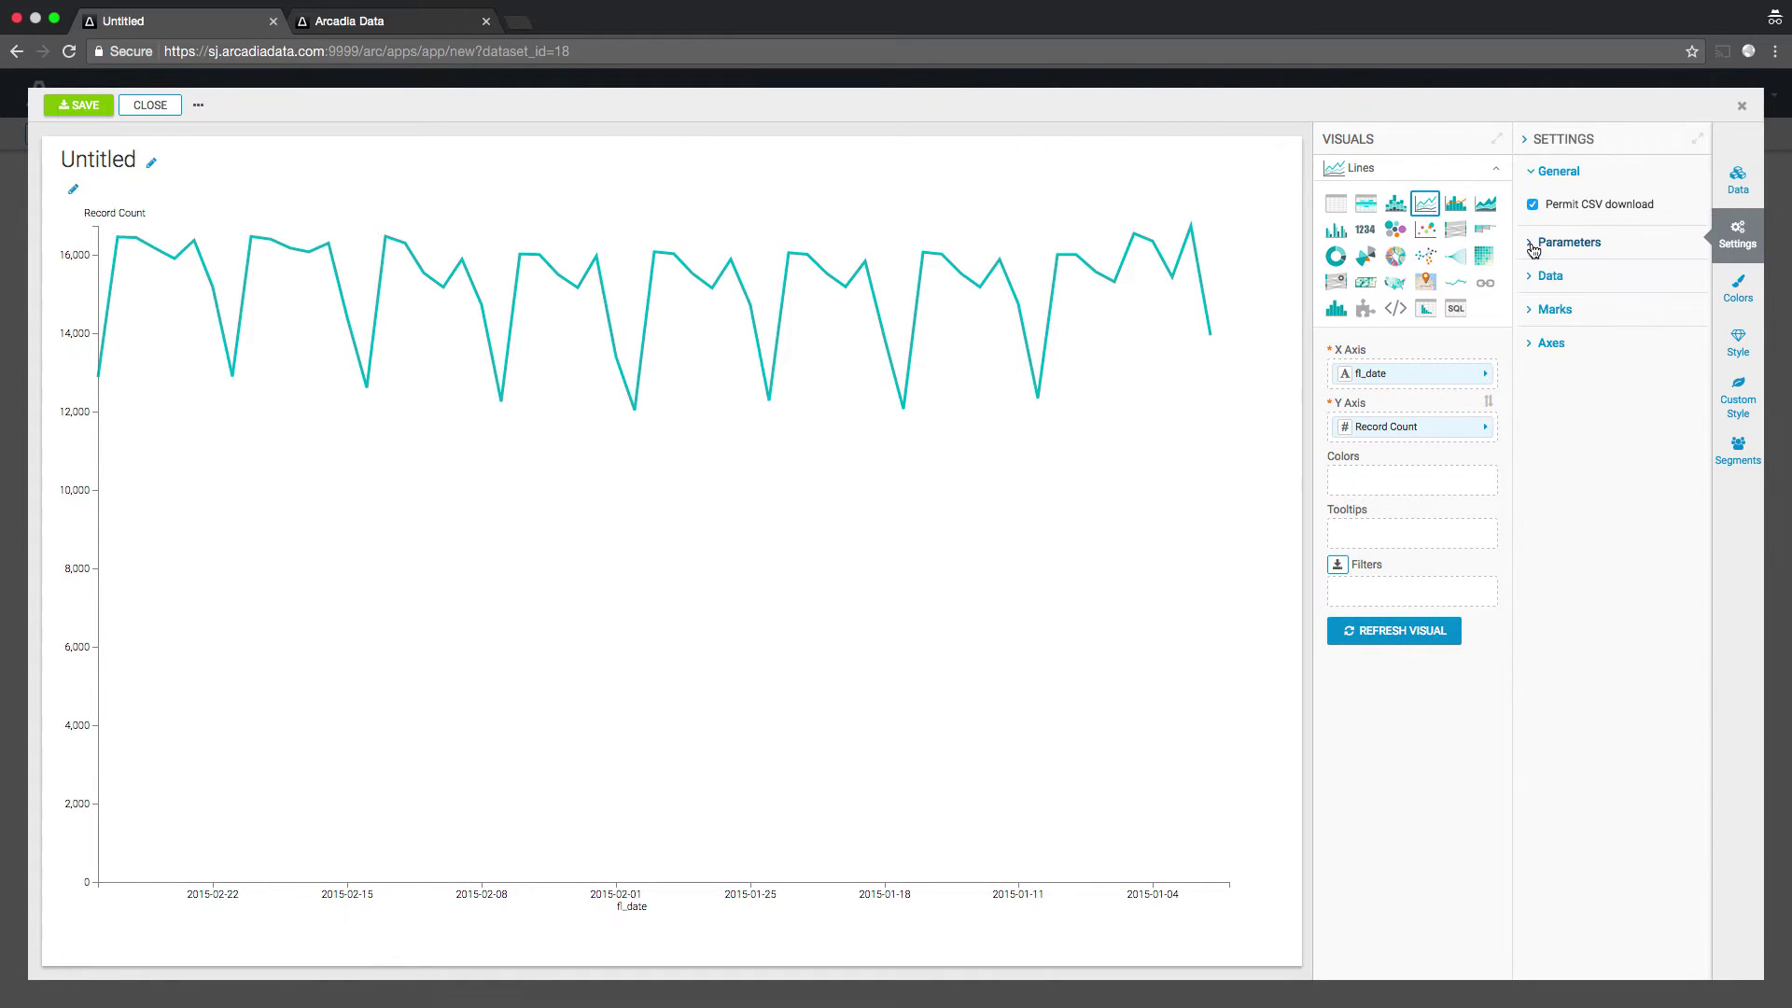
pyautogui.click(1554, 636)
pyautogui.scroll(-3, 1586, 639)
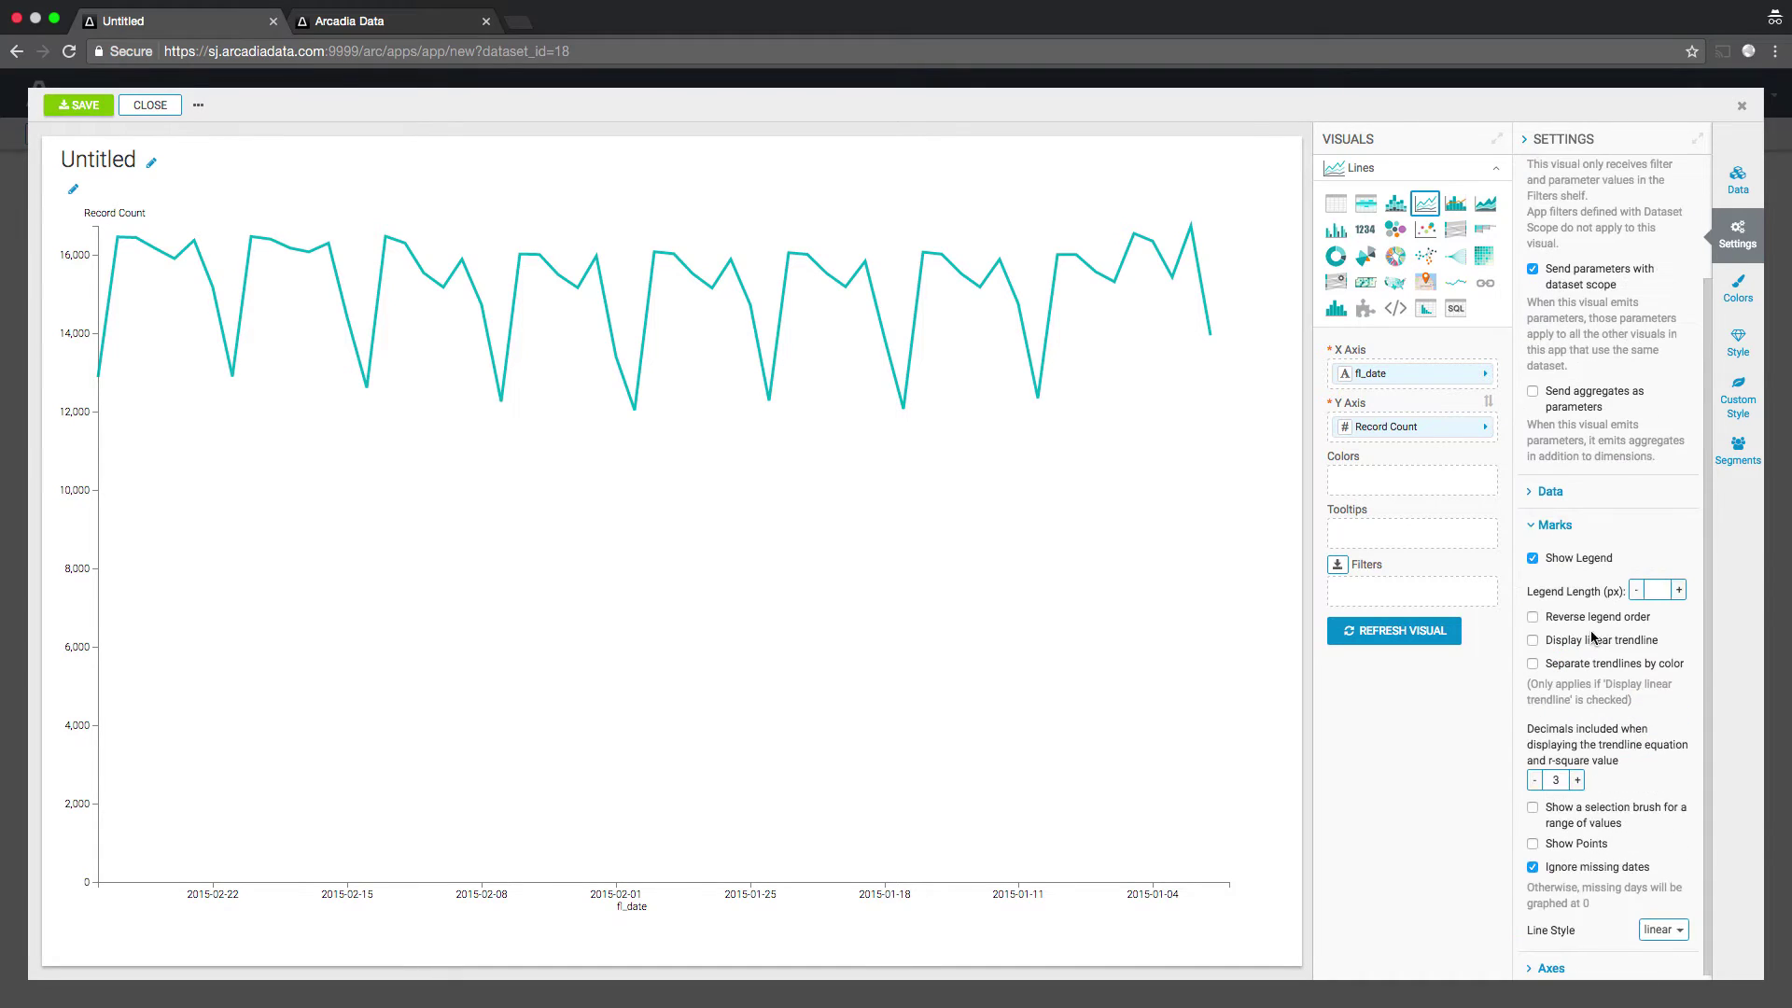
pyautogui.click(1550, 491)
pyautogui.scroll(-4, 1605, 653)
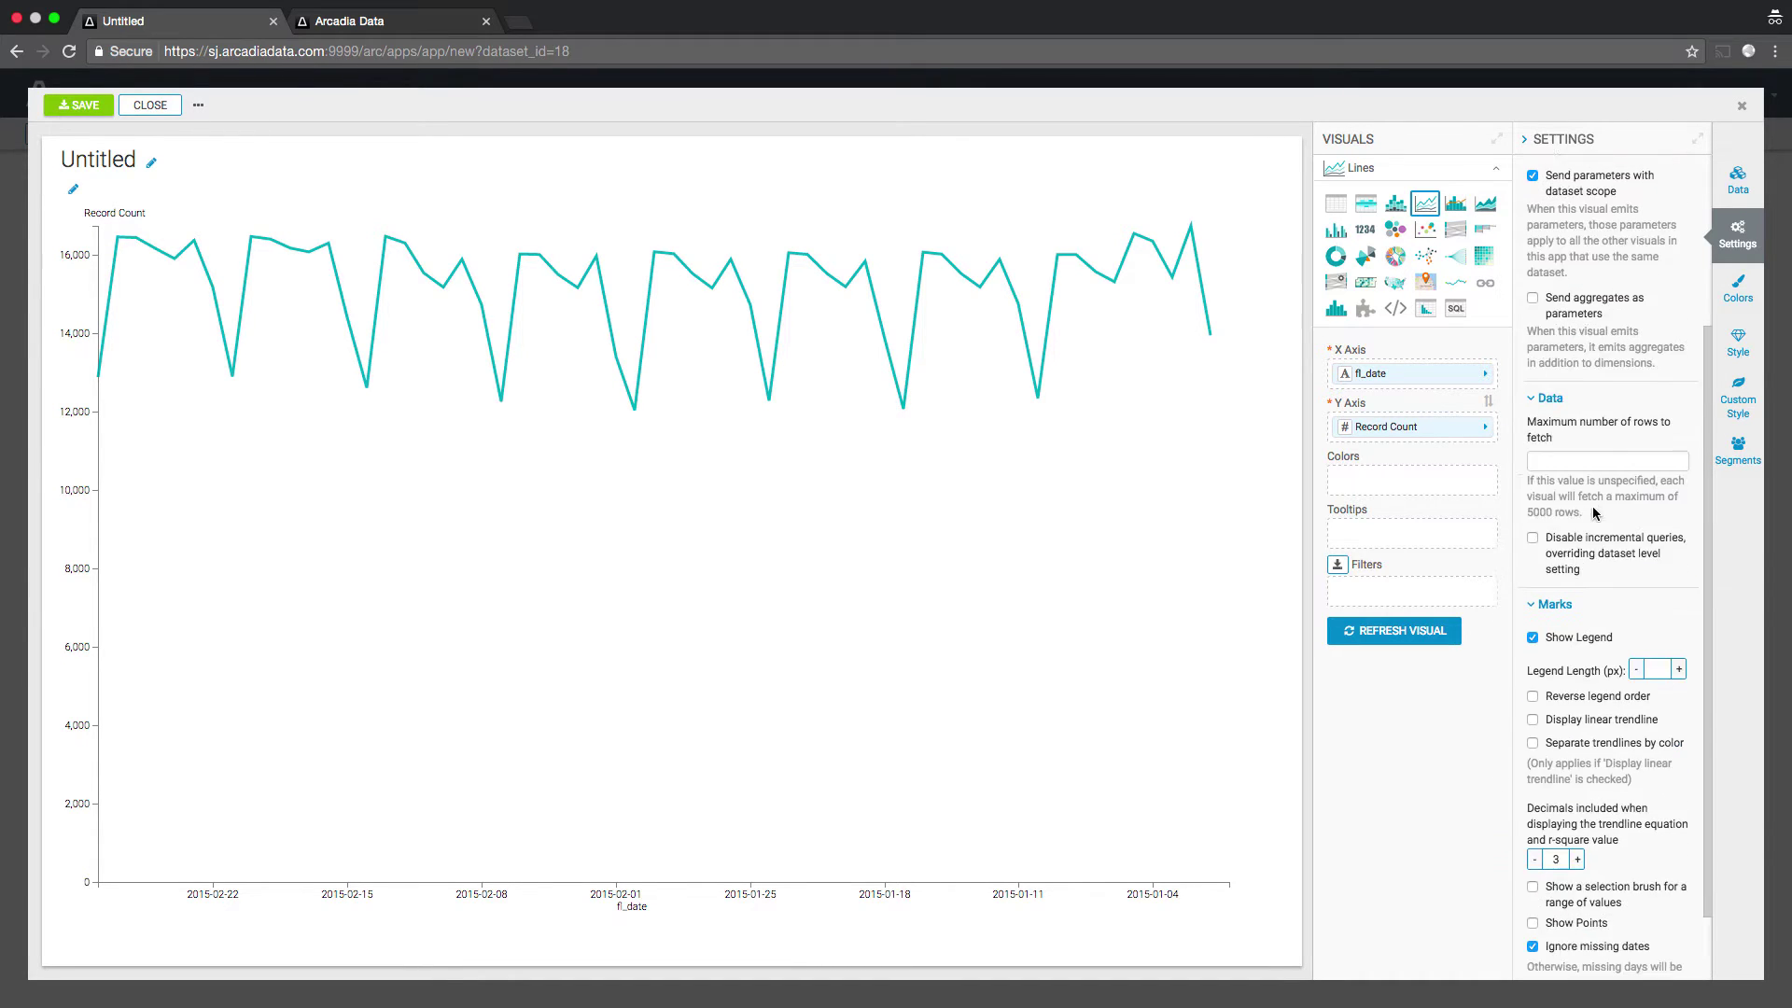
pyautogui.click(1660, 931)
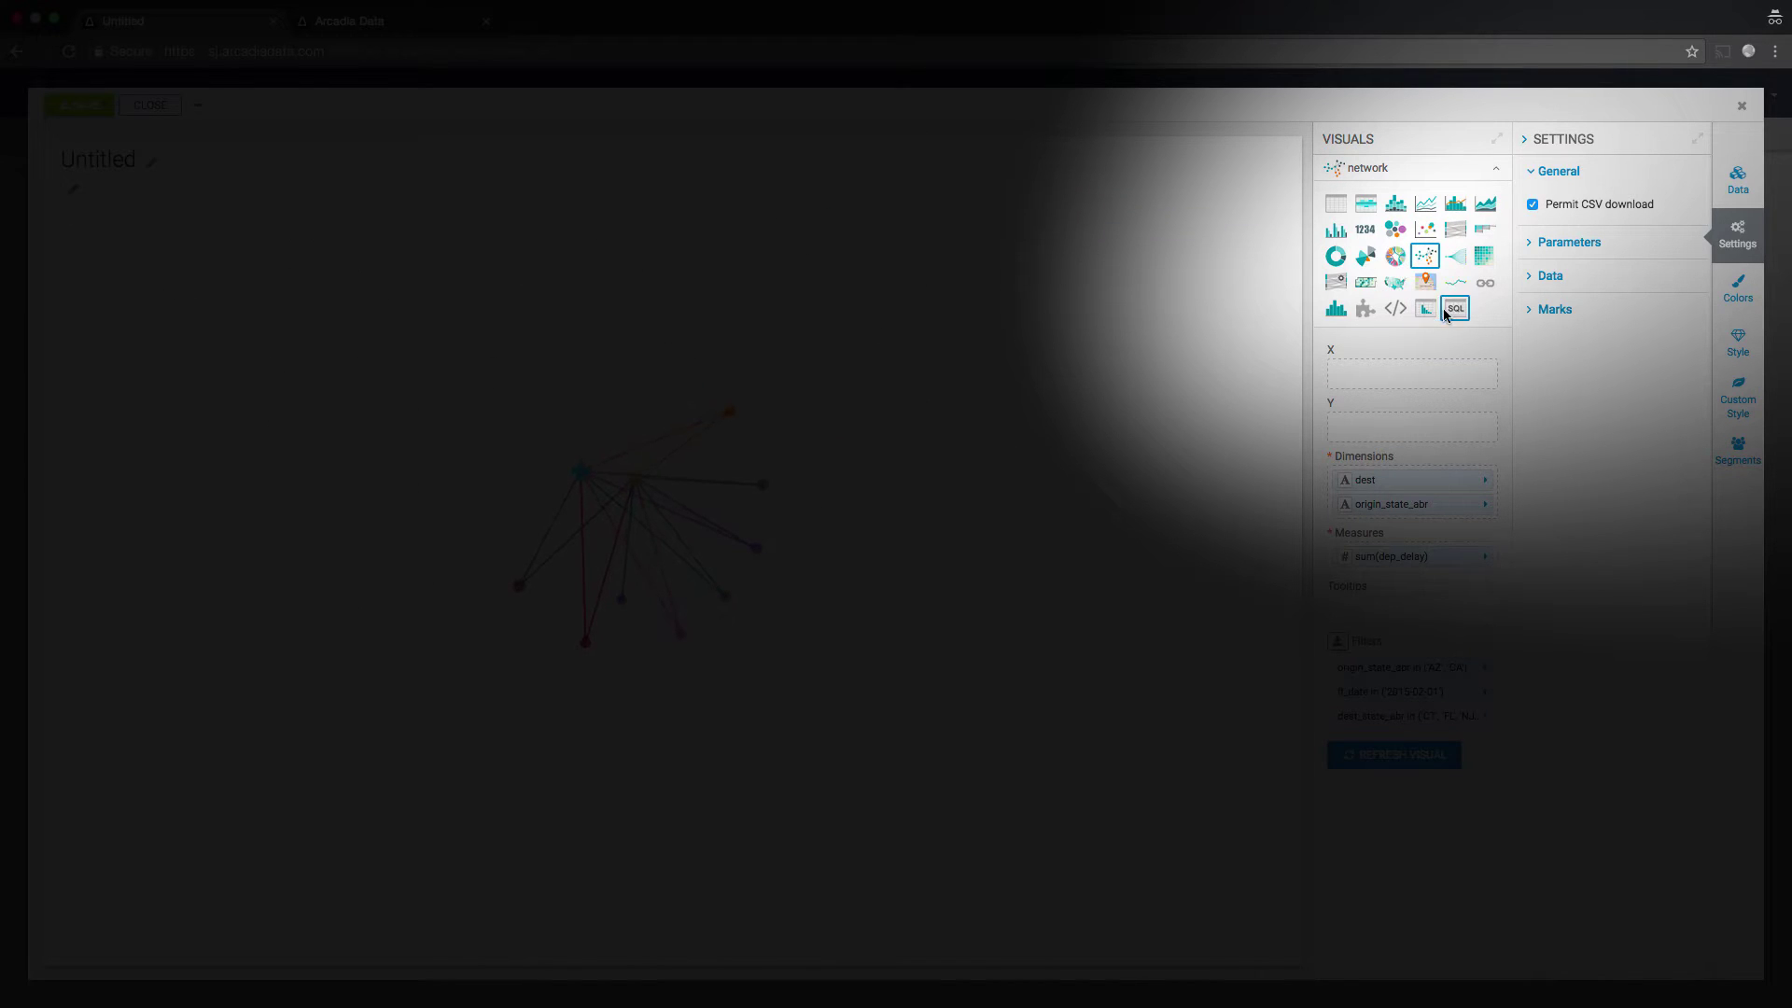
# - In the Colors options, move origin_state_abr ahead of dest
pyautogui.click(1737, 289)
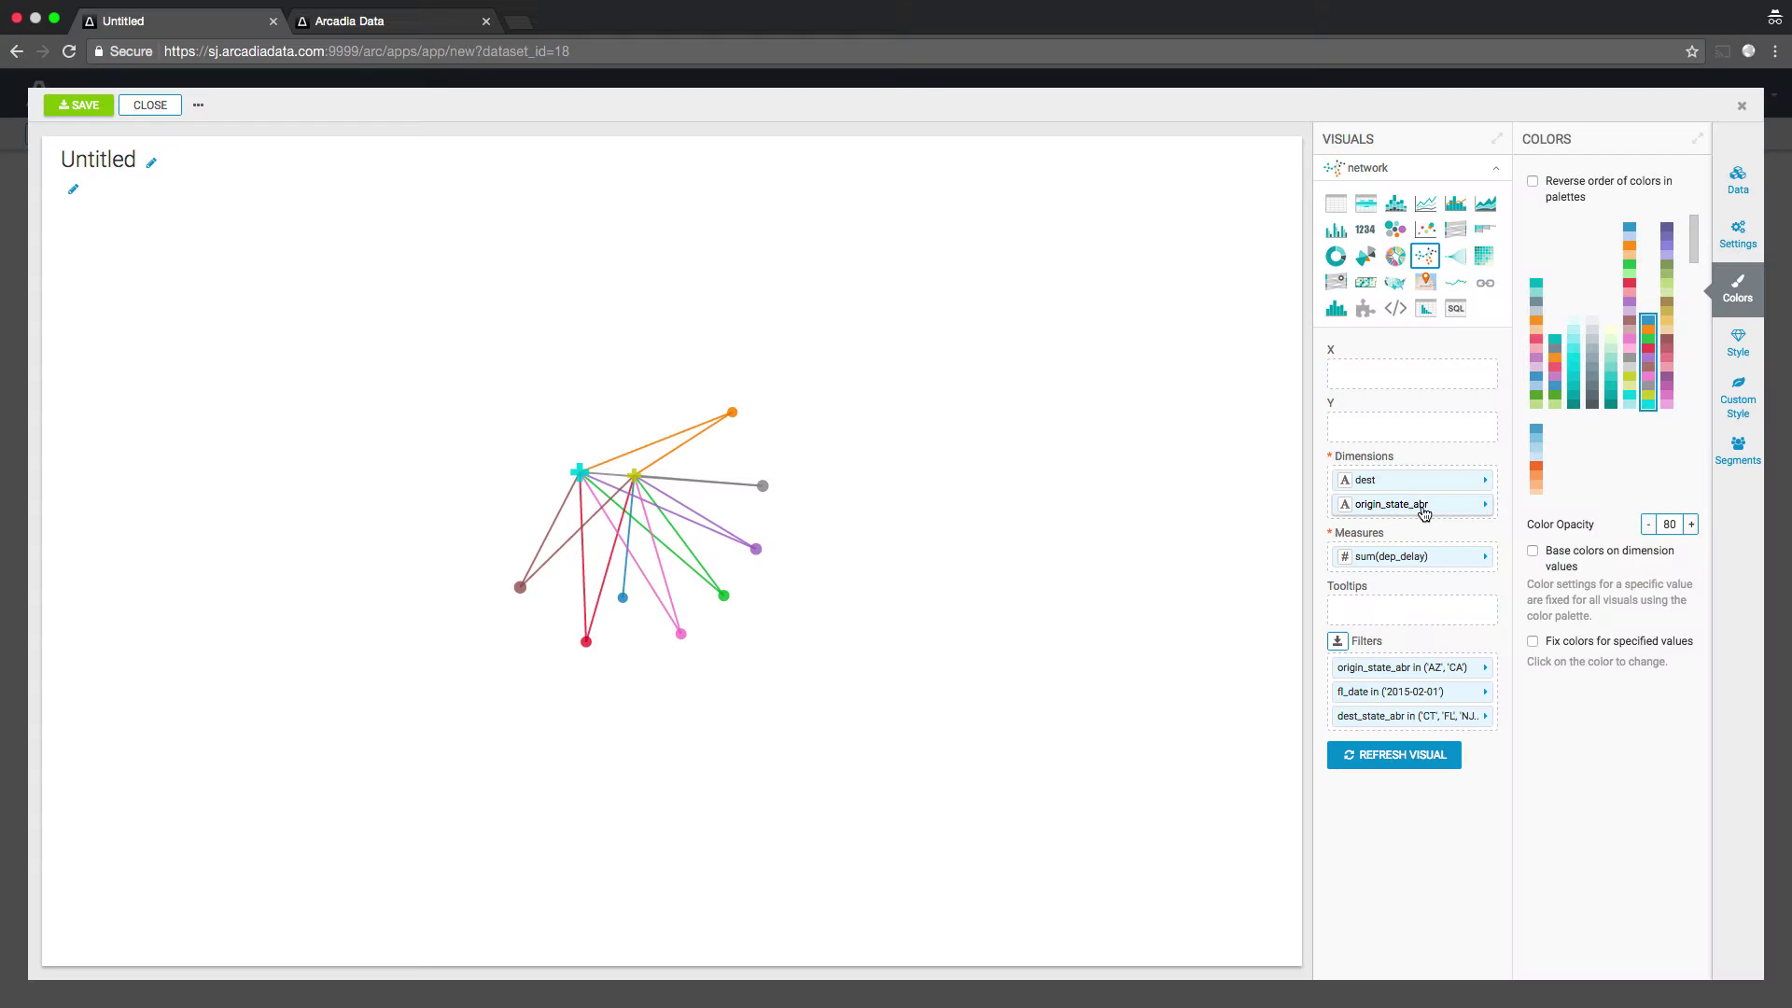
pyautogui.moveTo(1419, 506); pyautogui.dragTo(1409, 477)
pyautogui.click(1747, 232)
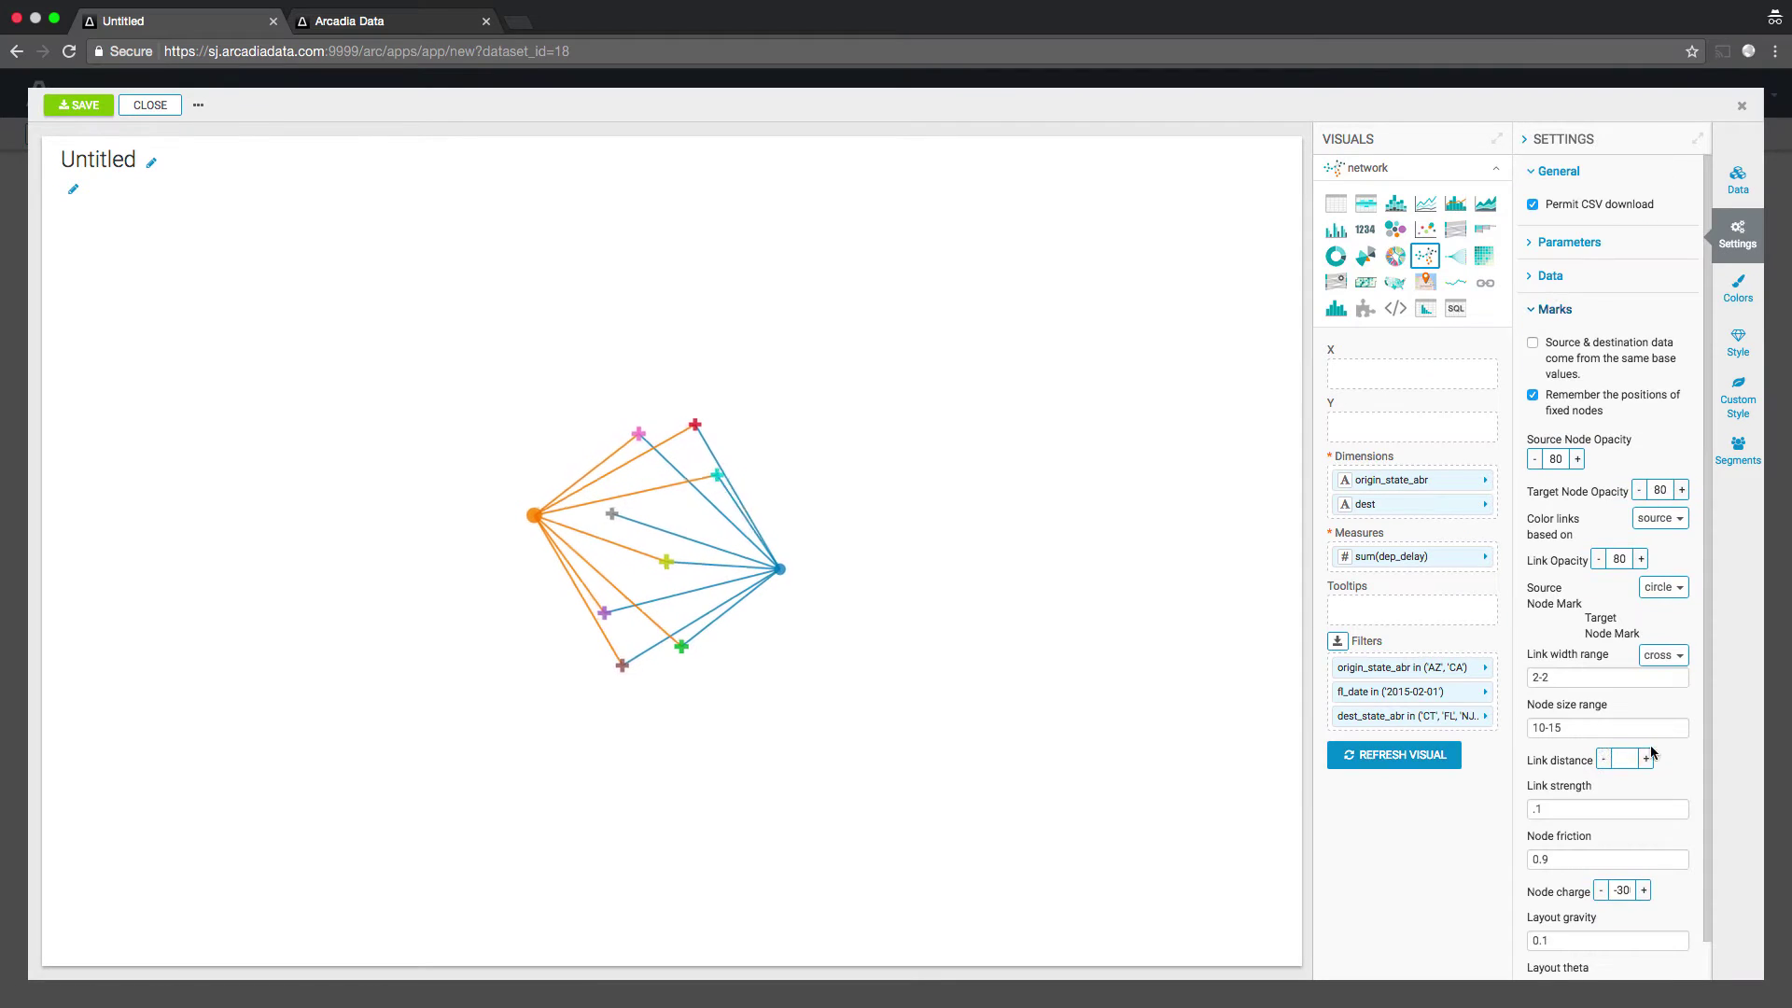
# - Set the link width range to 2-15 and the link distance to 100, then inspect the CA node
pyautogui.click(1587, 678)
pyautogui.write('15')
pyautogui.click(1623, 759)
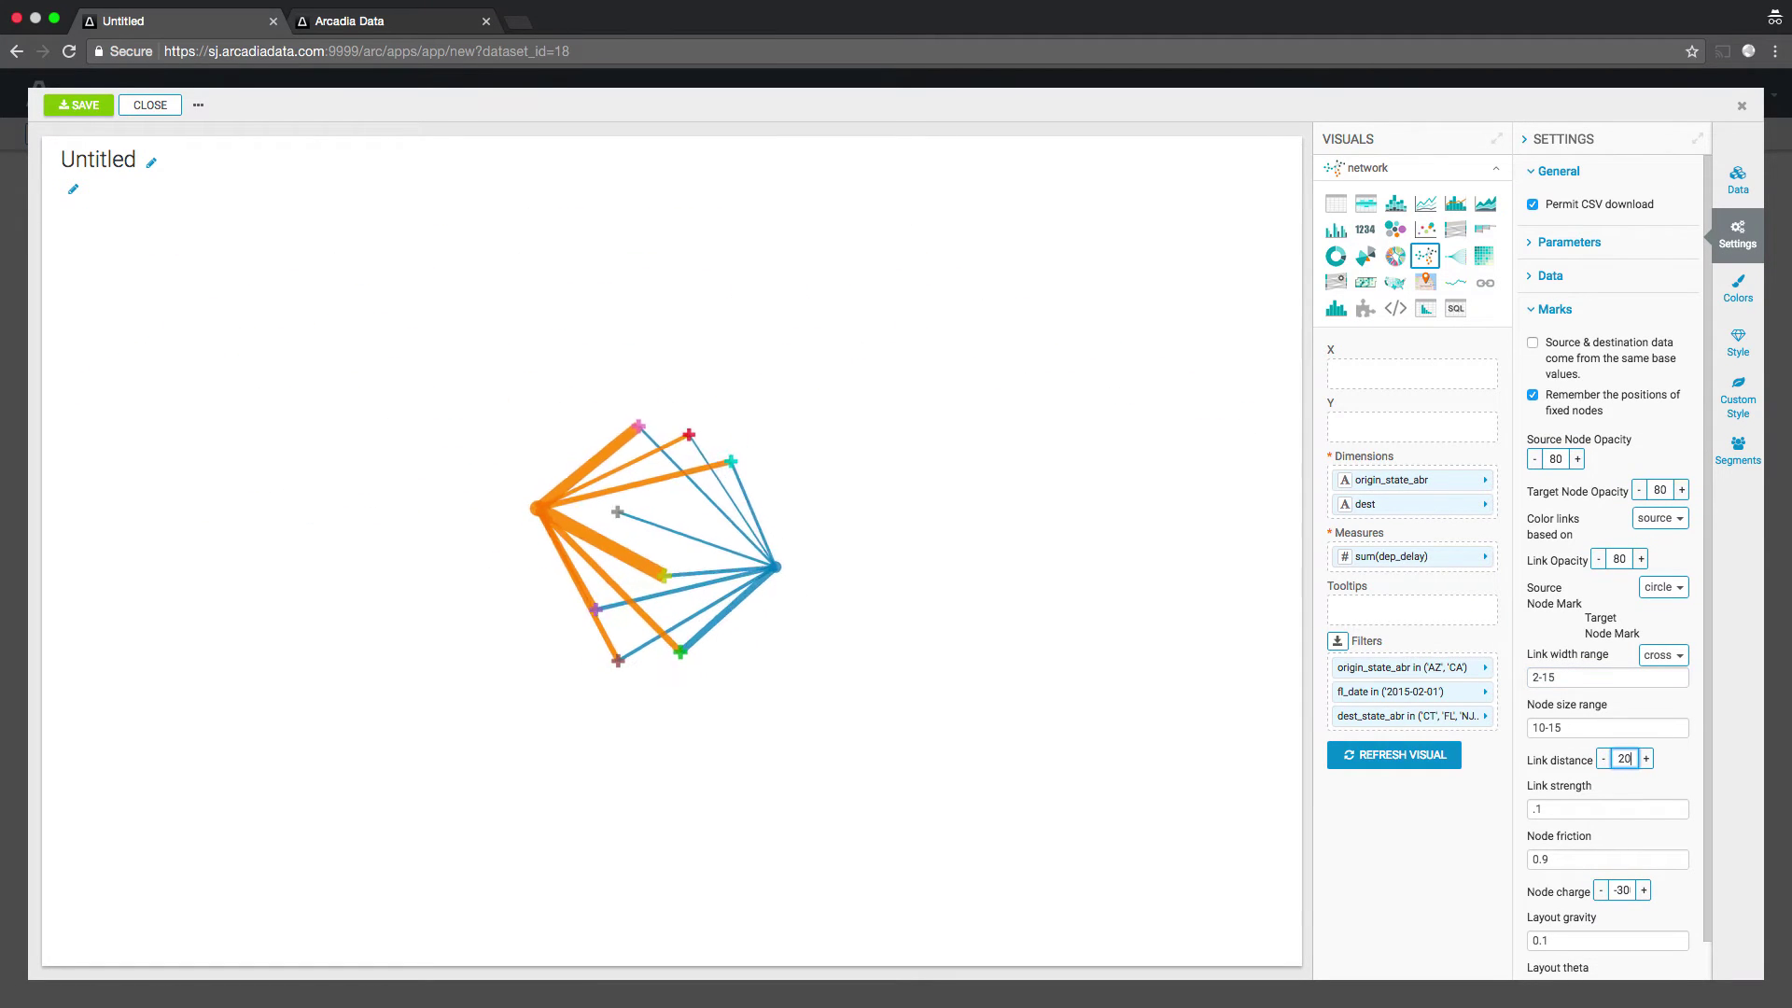
pyautogui.write('500')
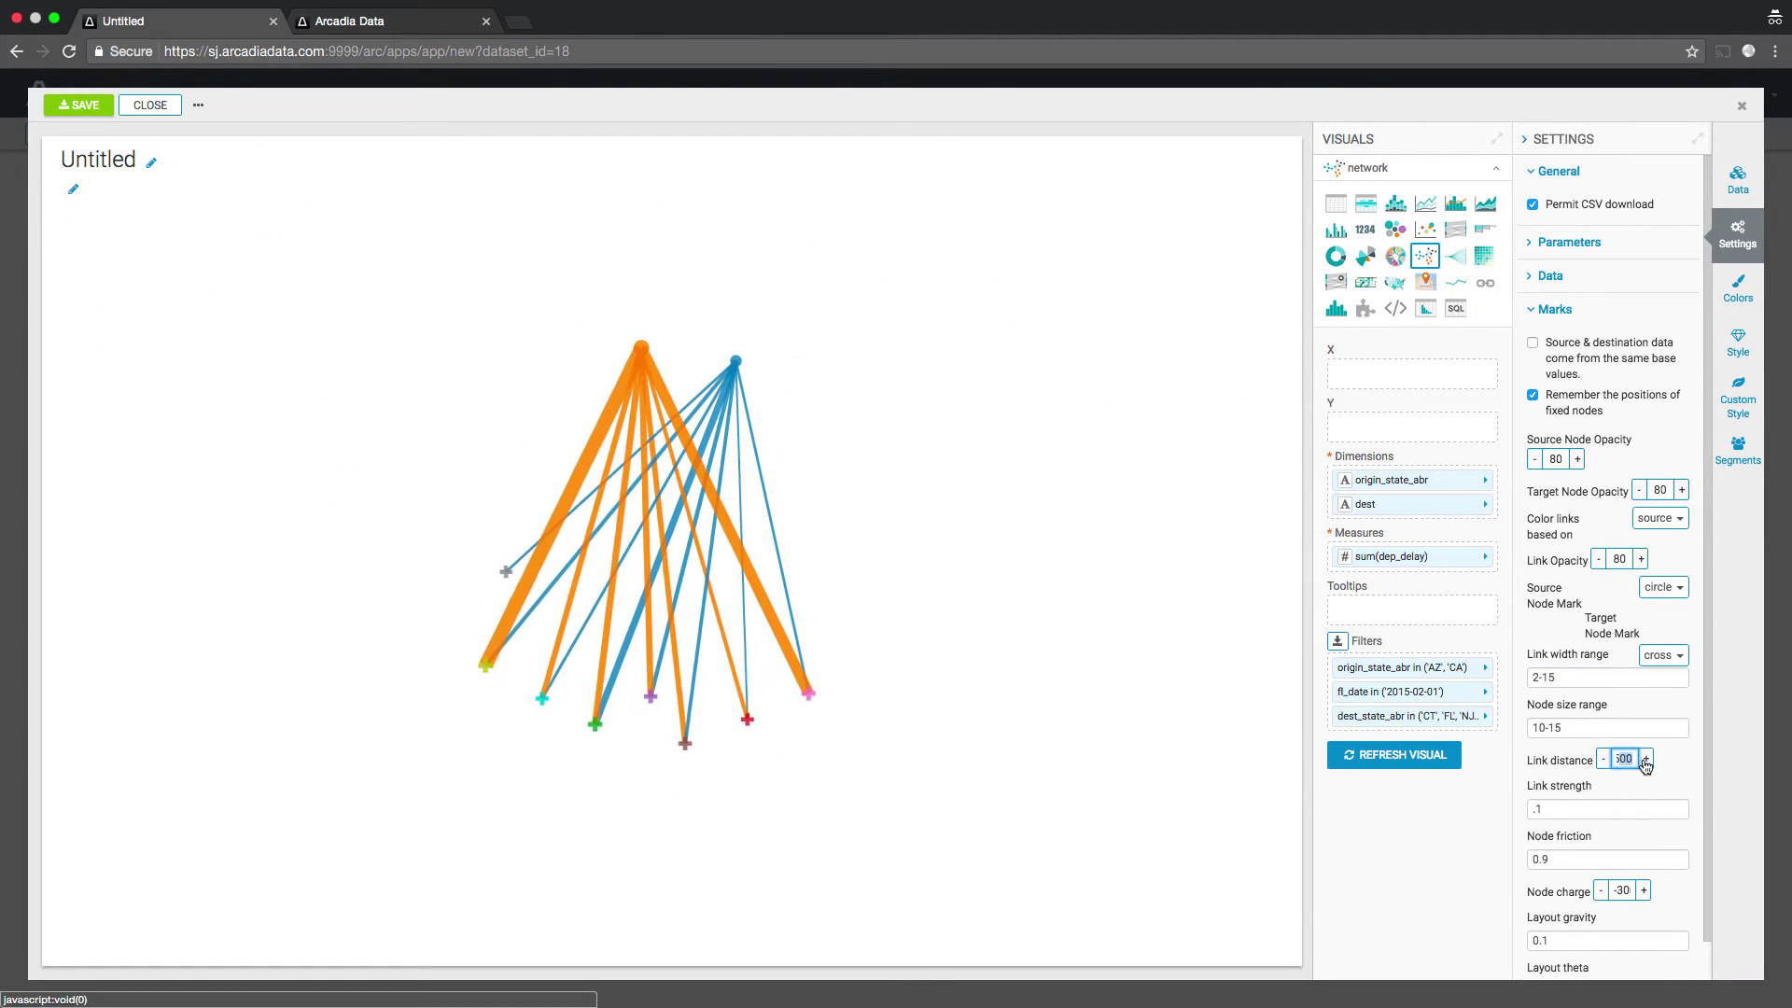
pyautogui.press('BackSpace')
pyautogui.press('BackSpace')
pyautogui.press('BackSpace')
pyautogui.write('100')
pyautogui.click(589, 537)
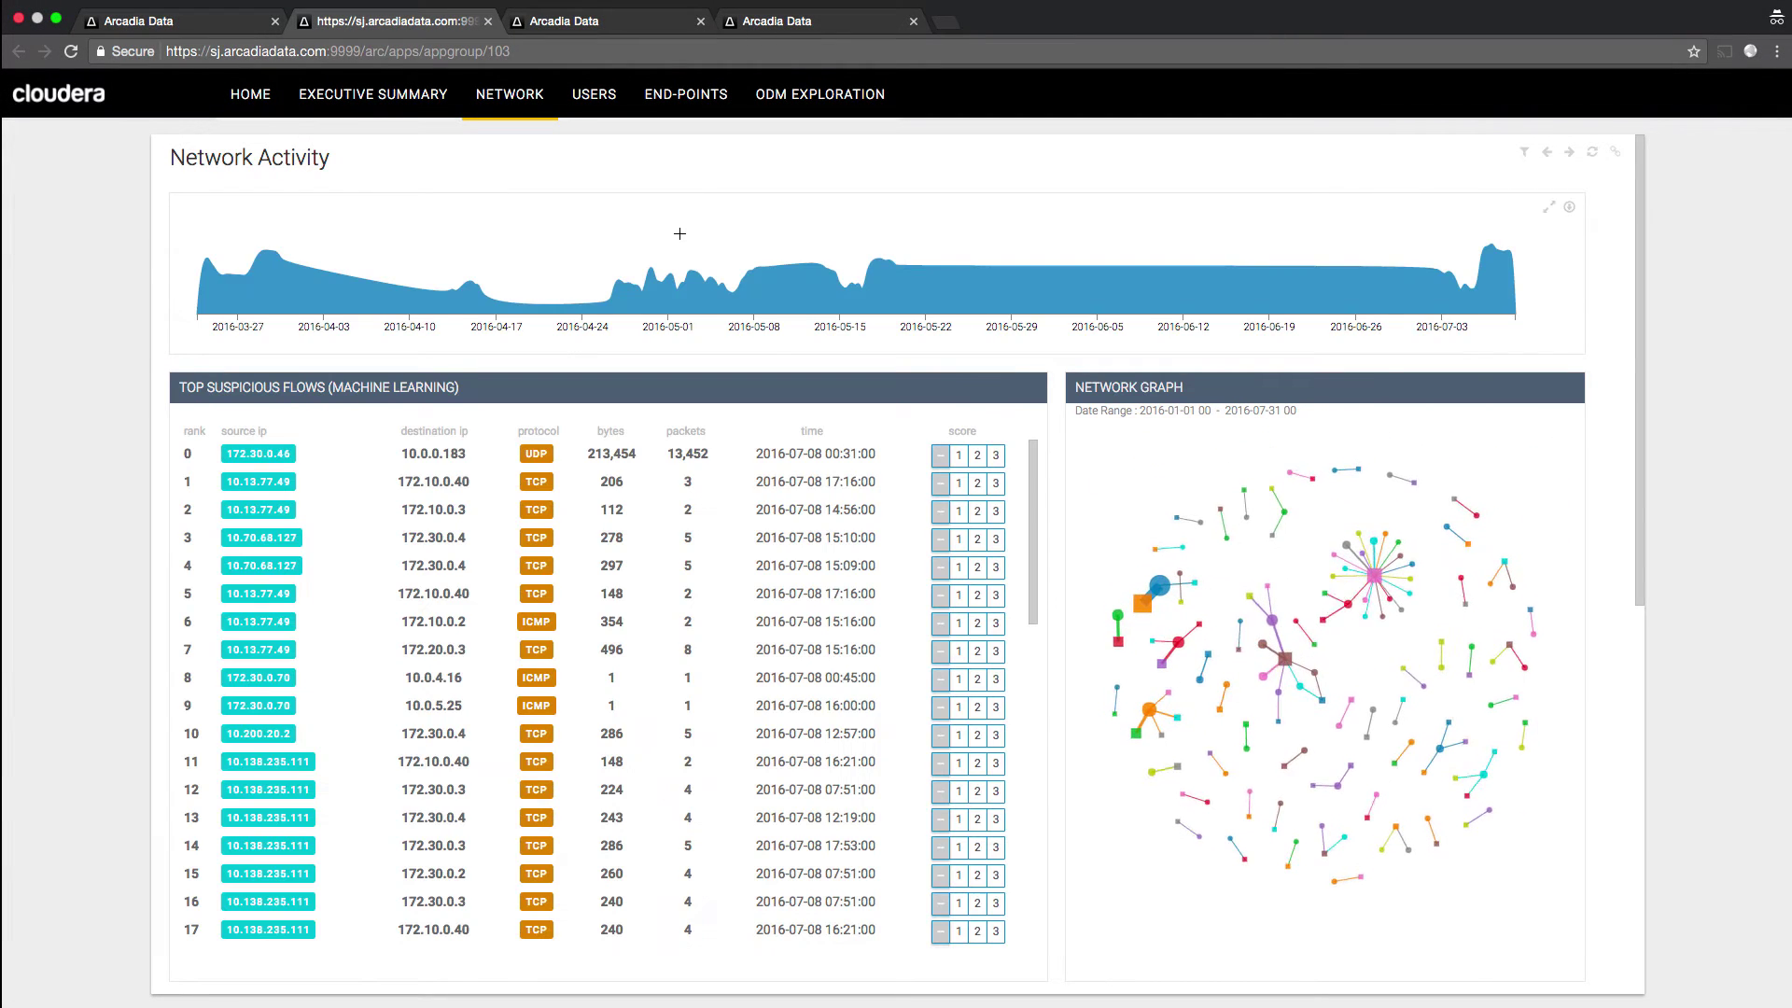
# - Brush the timeline, shift the window to April 12–18, and pull out the 10.0.1.7 node
pyautogui.moveTo(1427, 271); pyautogui.dragTo(1511, 272)
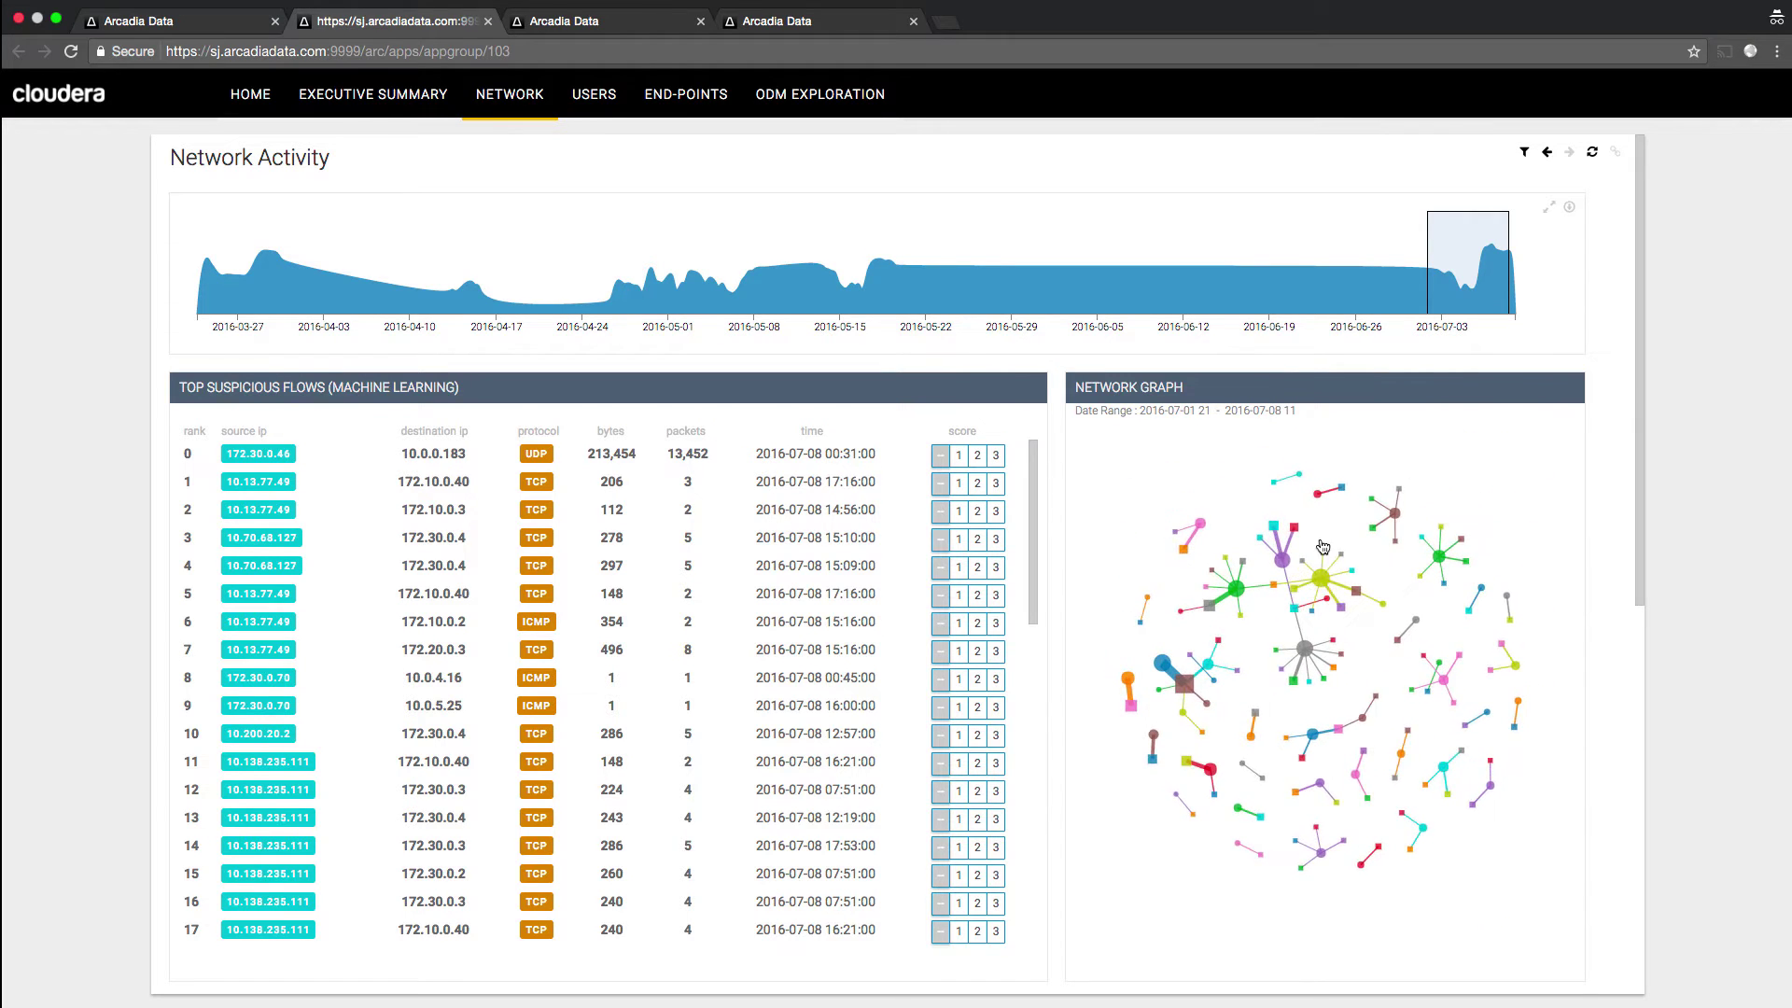
pyautogui.moveTo(1496, 286); pyautogui.dragTo(829, 287)
pyautogui.moveTo(698, 315); pyautogui.dragTo(480, 322)
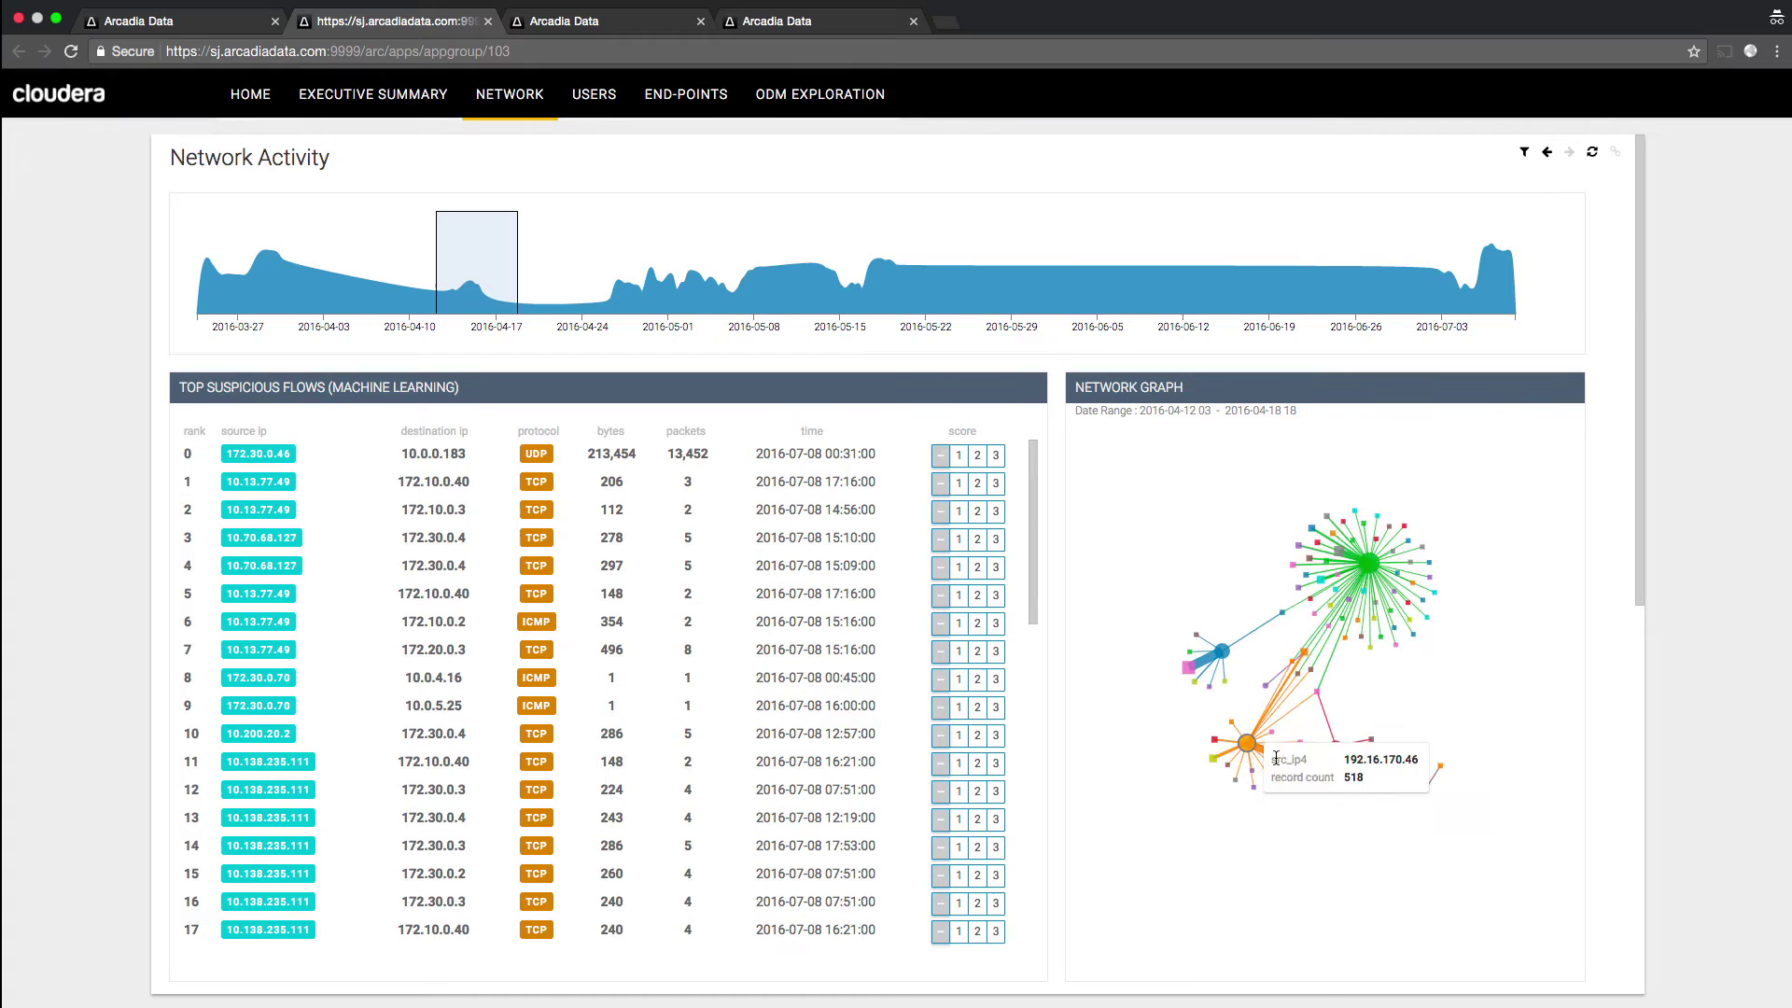
pyautogui.moveTo(1281, 644); pyautogui.dragTo(1306, 870)
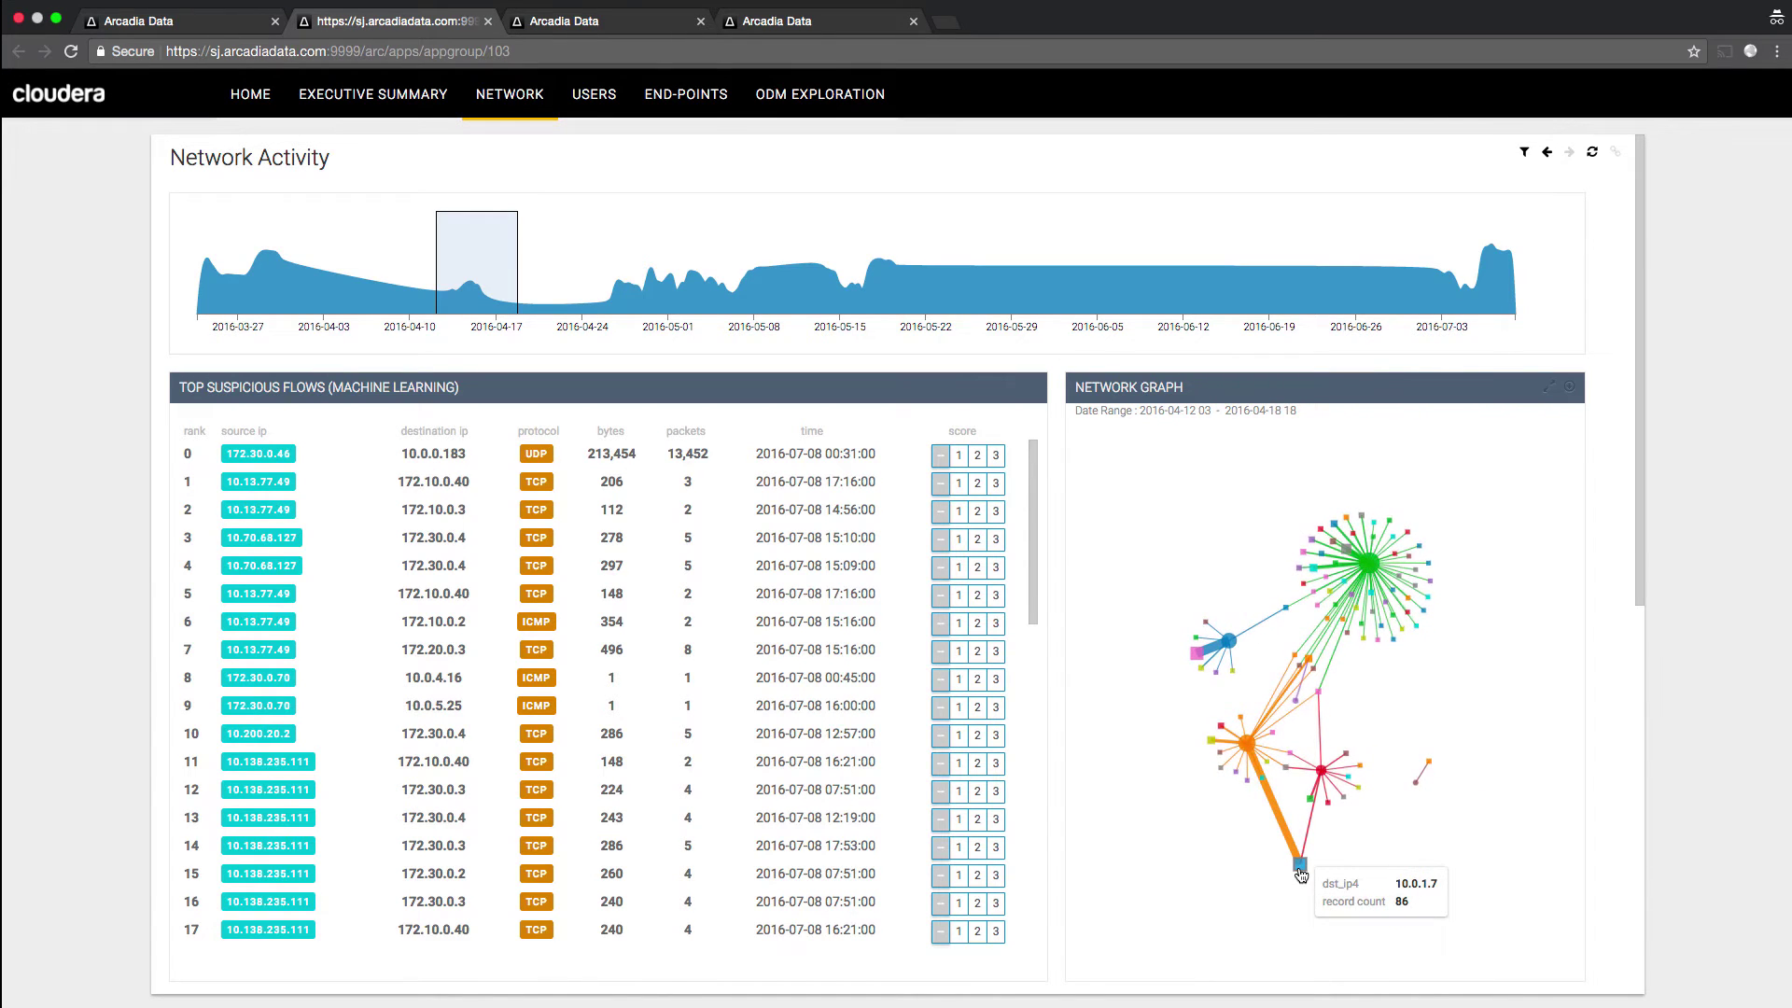
# - Filter to source 172.30.0.46 and select June 9 to July 8 on the timeline
pyautogui.click(276, 456)
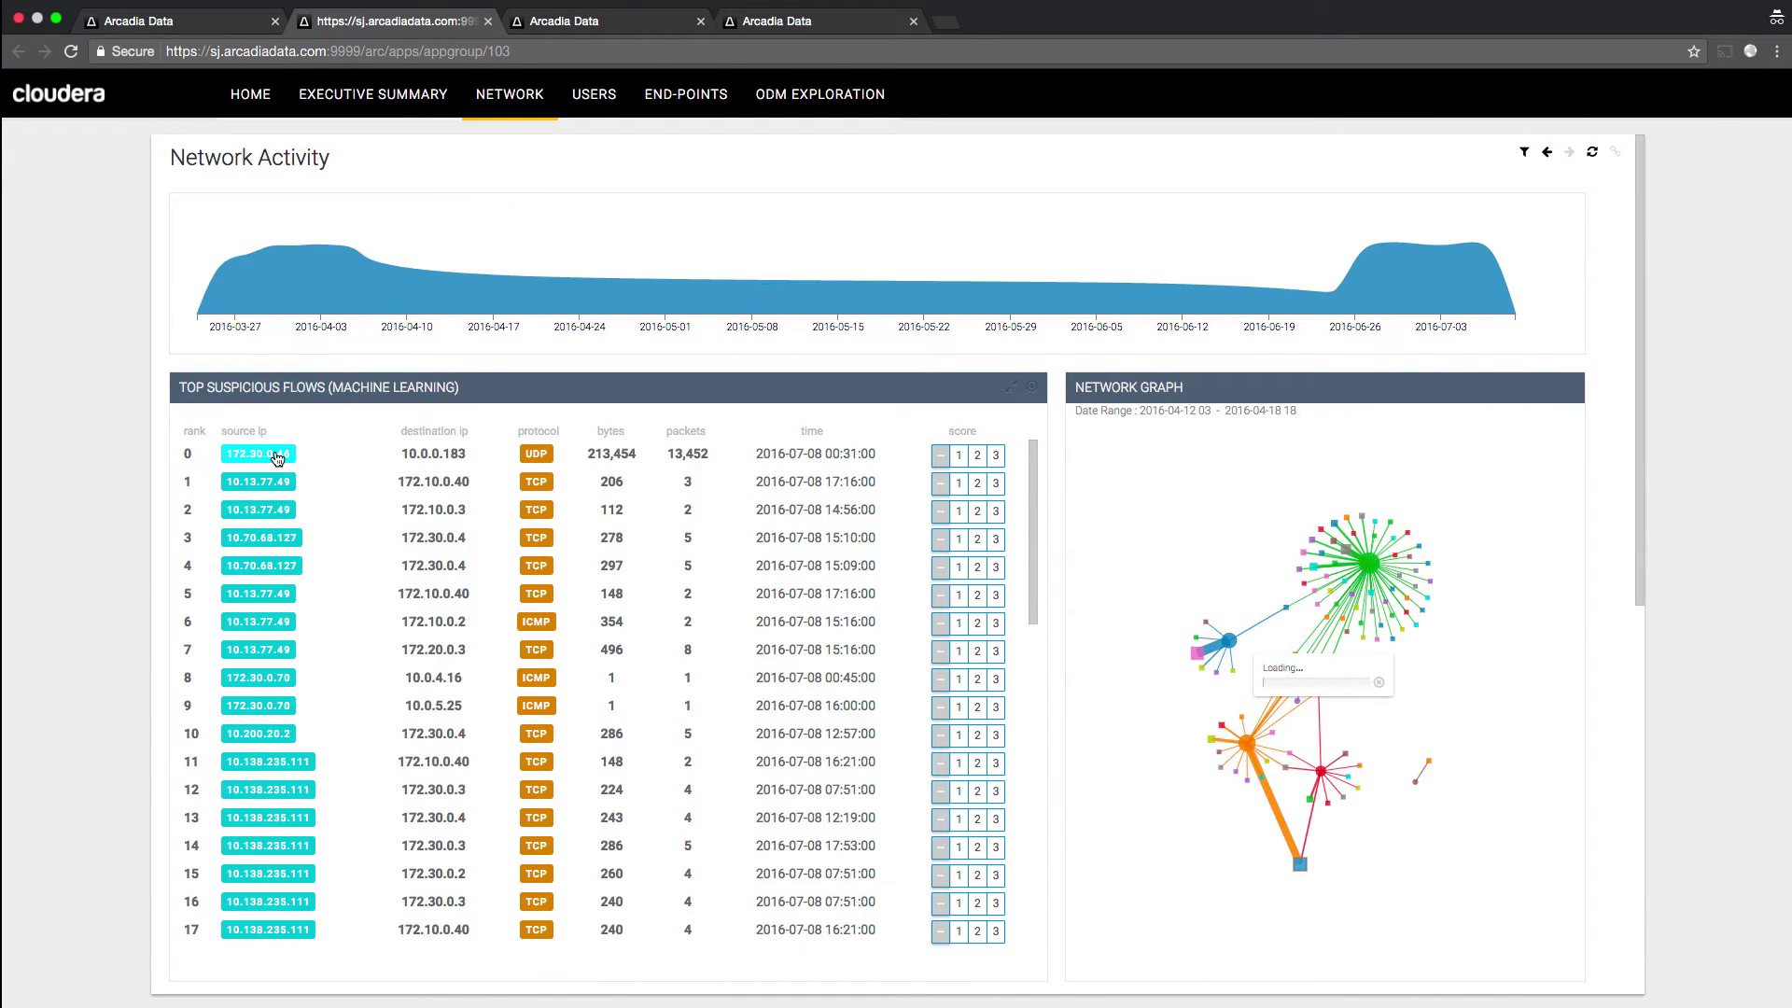
pyautogui.moveTo(1150, 289); pyautogui.dragTo(1539, 263)
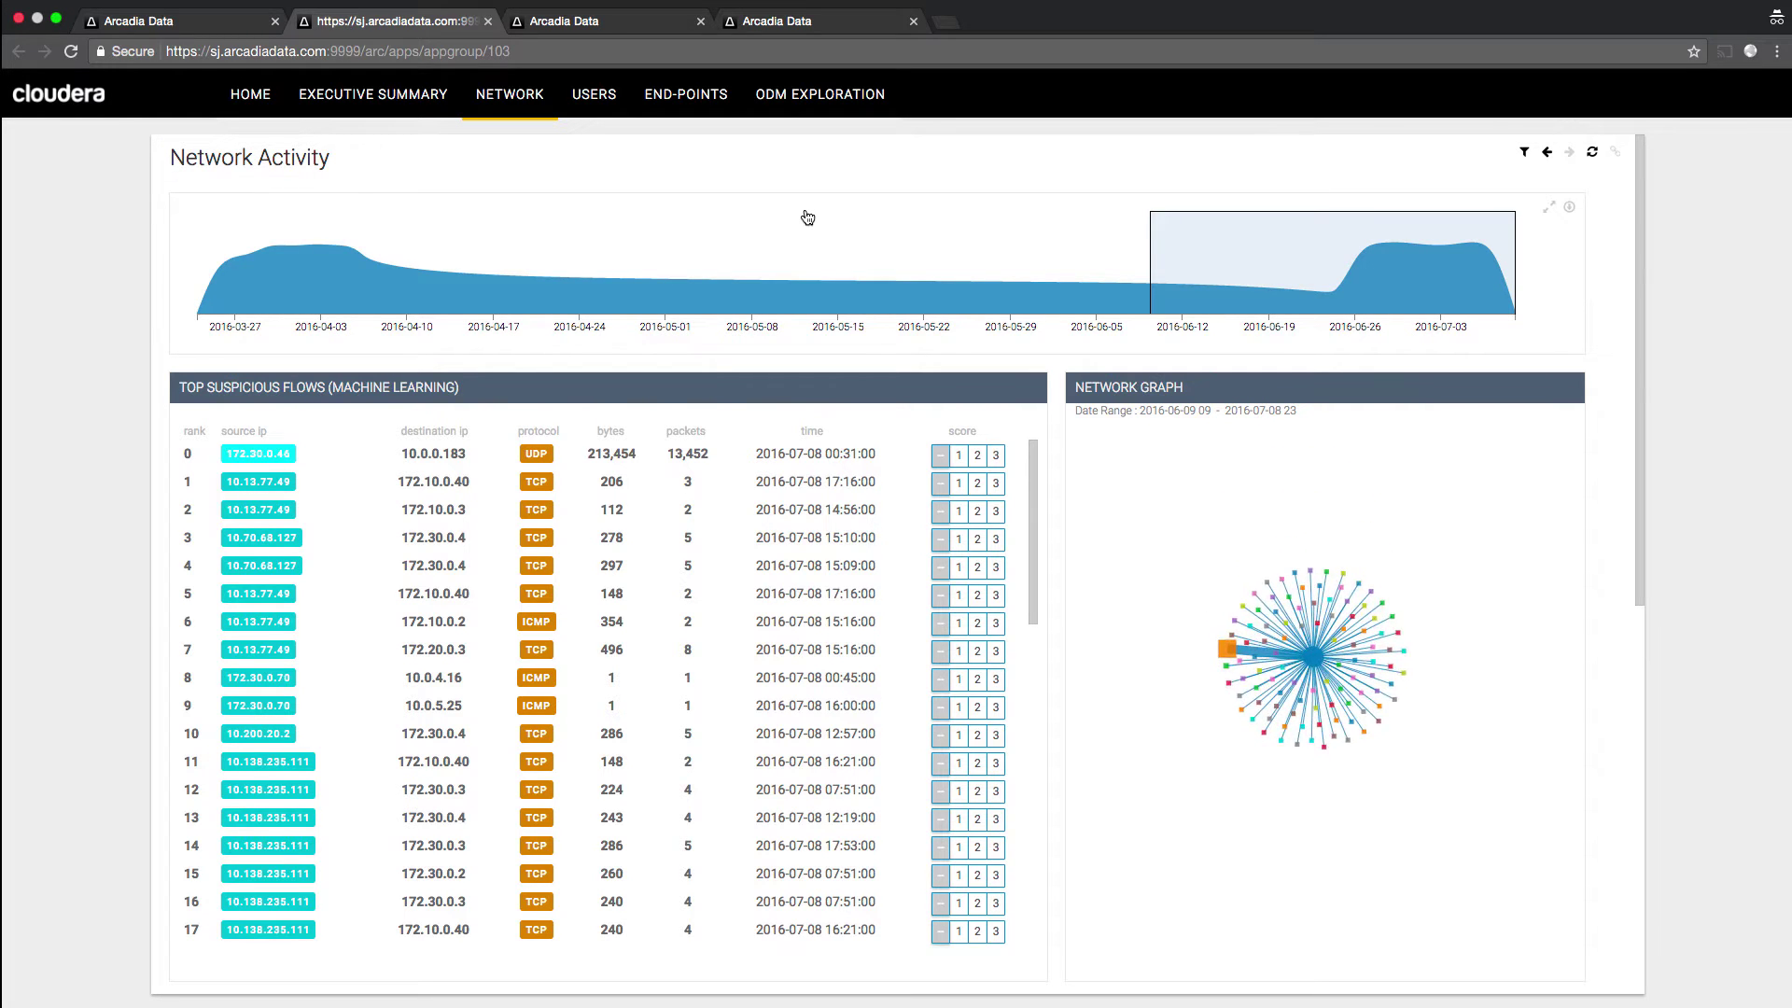
pyautogui.moveTo(1125, 590)
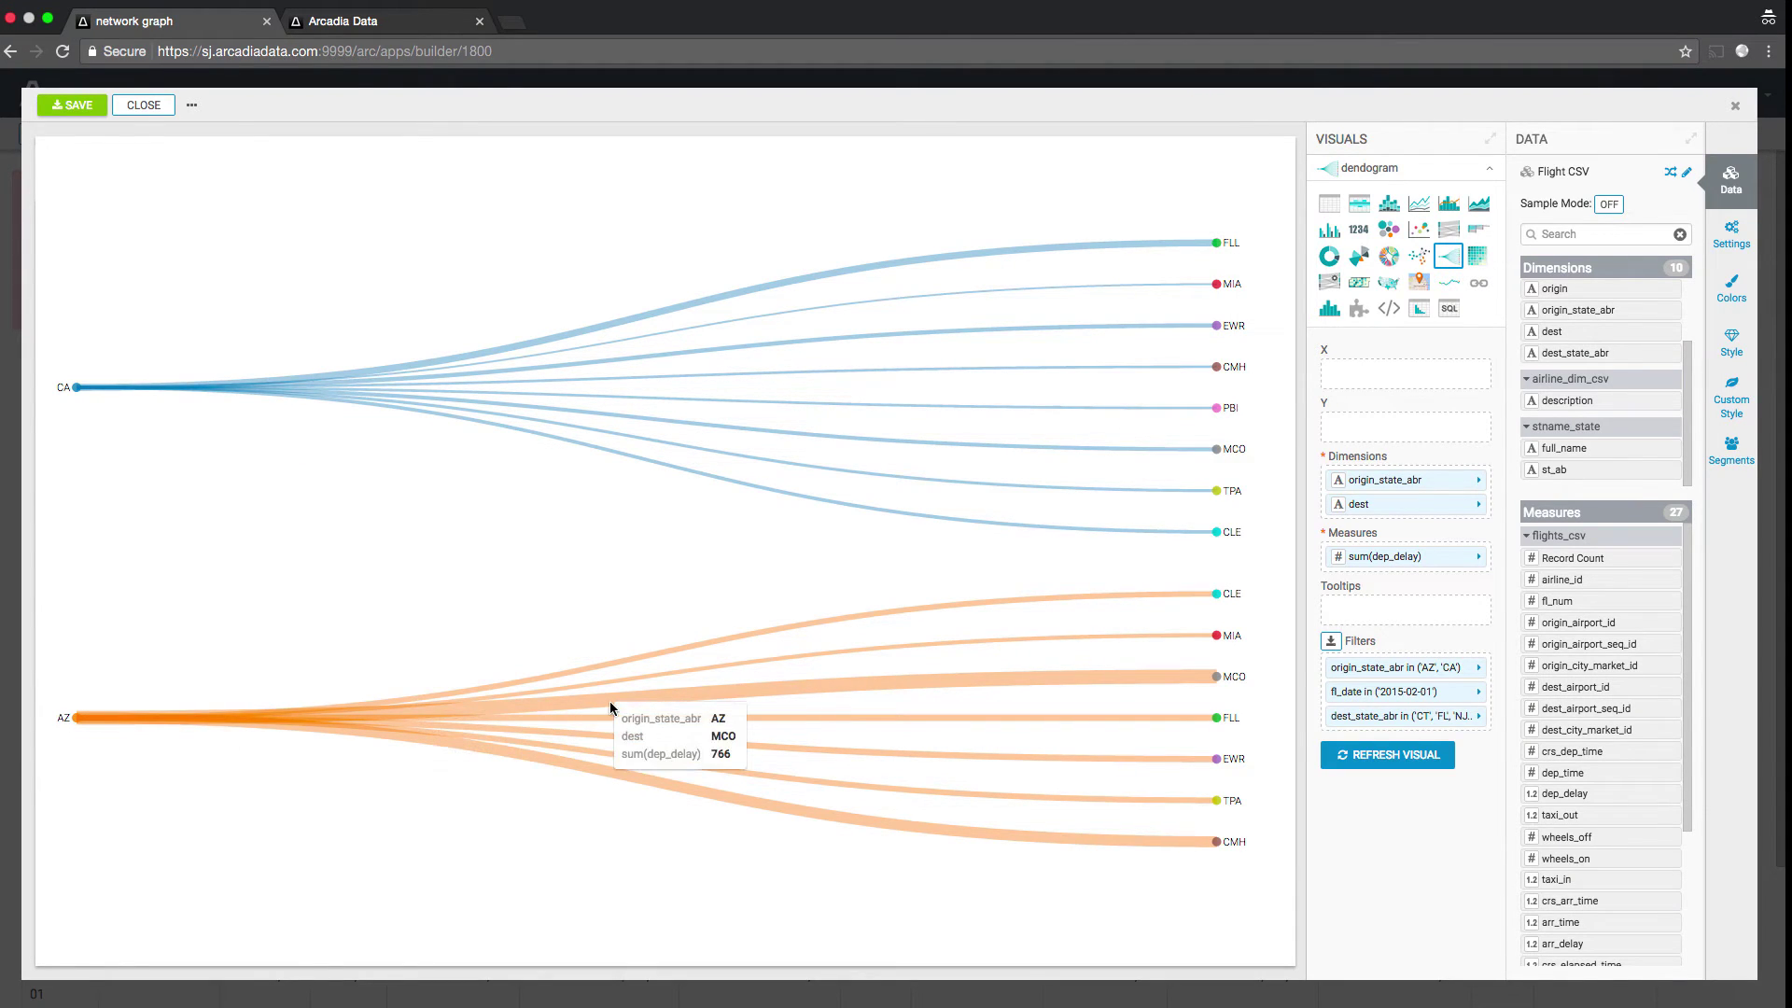
# - Add the airline description field as a dimension and redraw the dendrogram
pyautogui.moveTo(1575, 394); pyautogui.dragTo(1404, 528)
pyautogui.click(1369, 779)
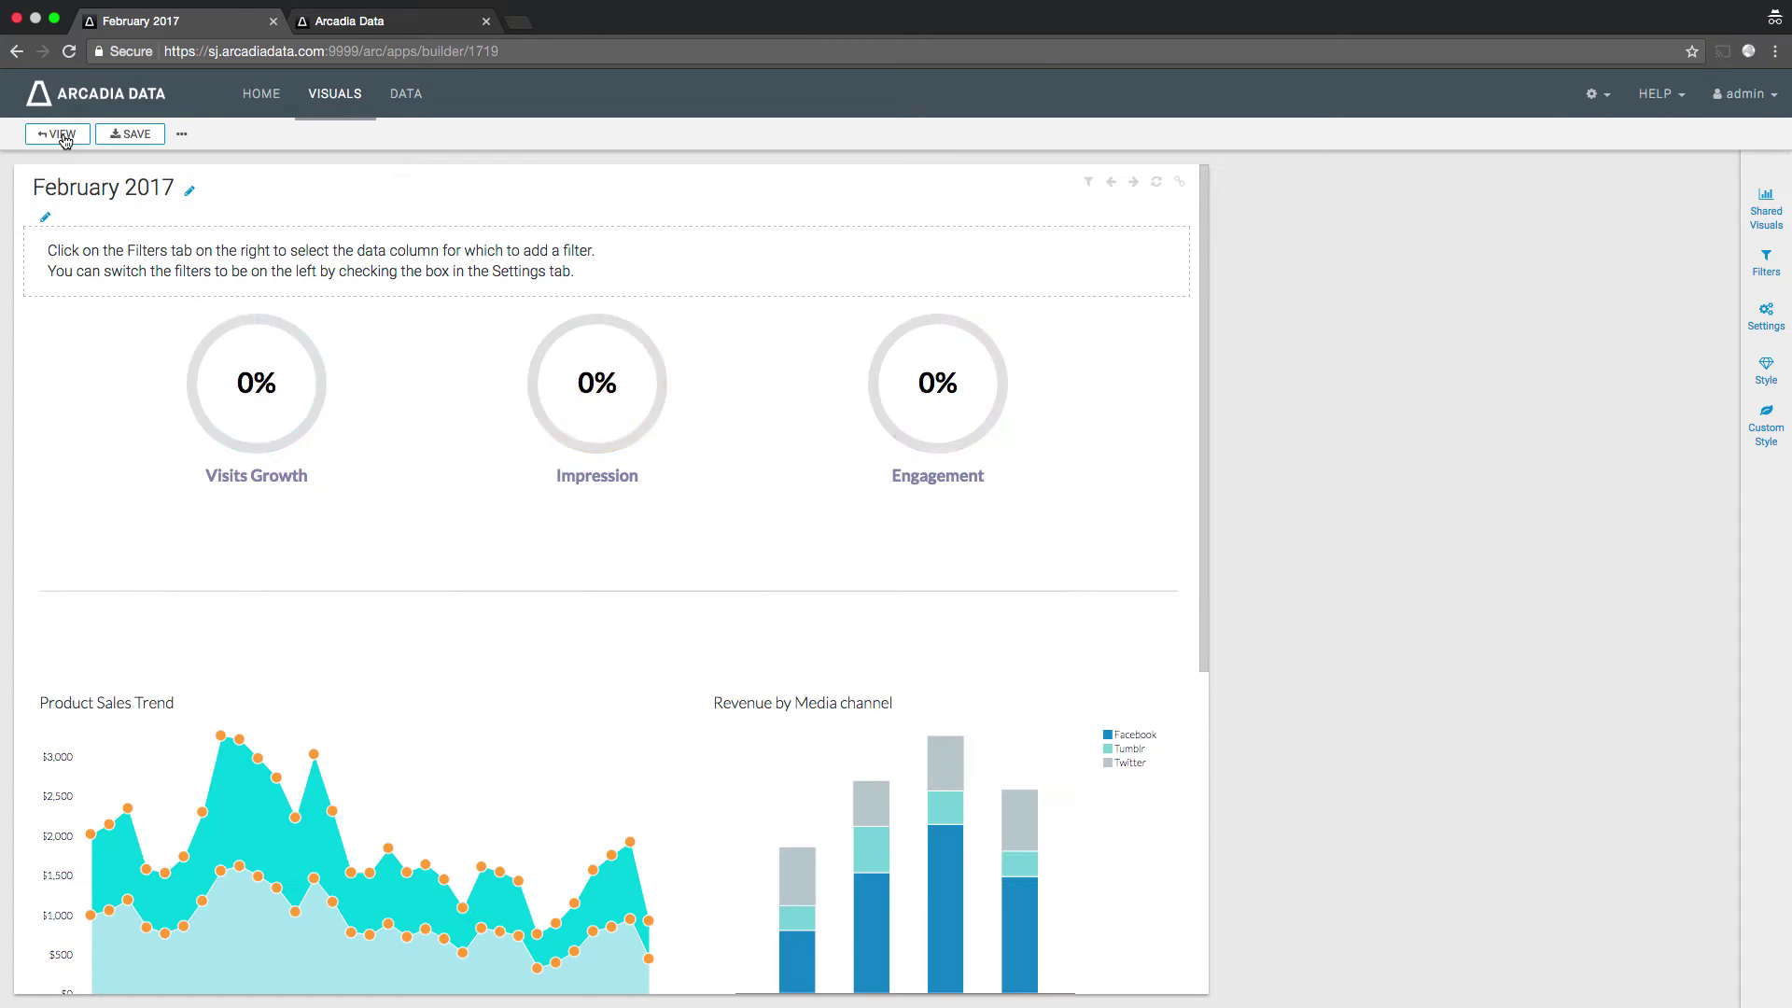
# - Insert Social-Media-Marketing-icon.png from the Arcadia_Source folder into the Marketing icon visual
pyautogui.click(67, 521)
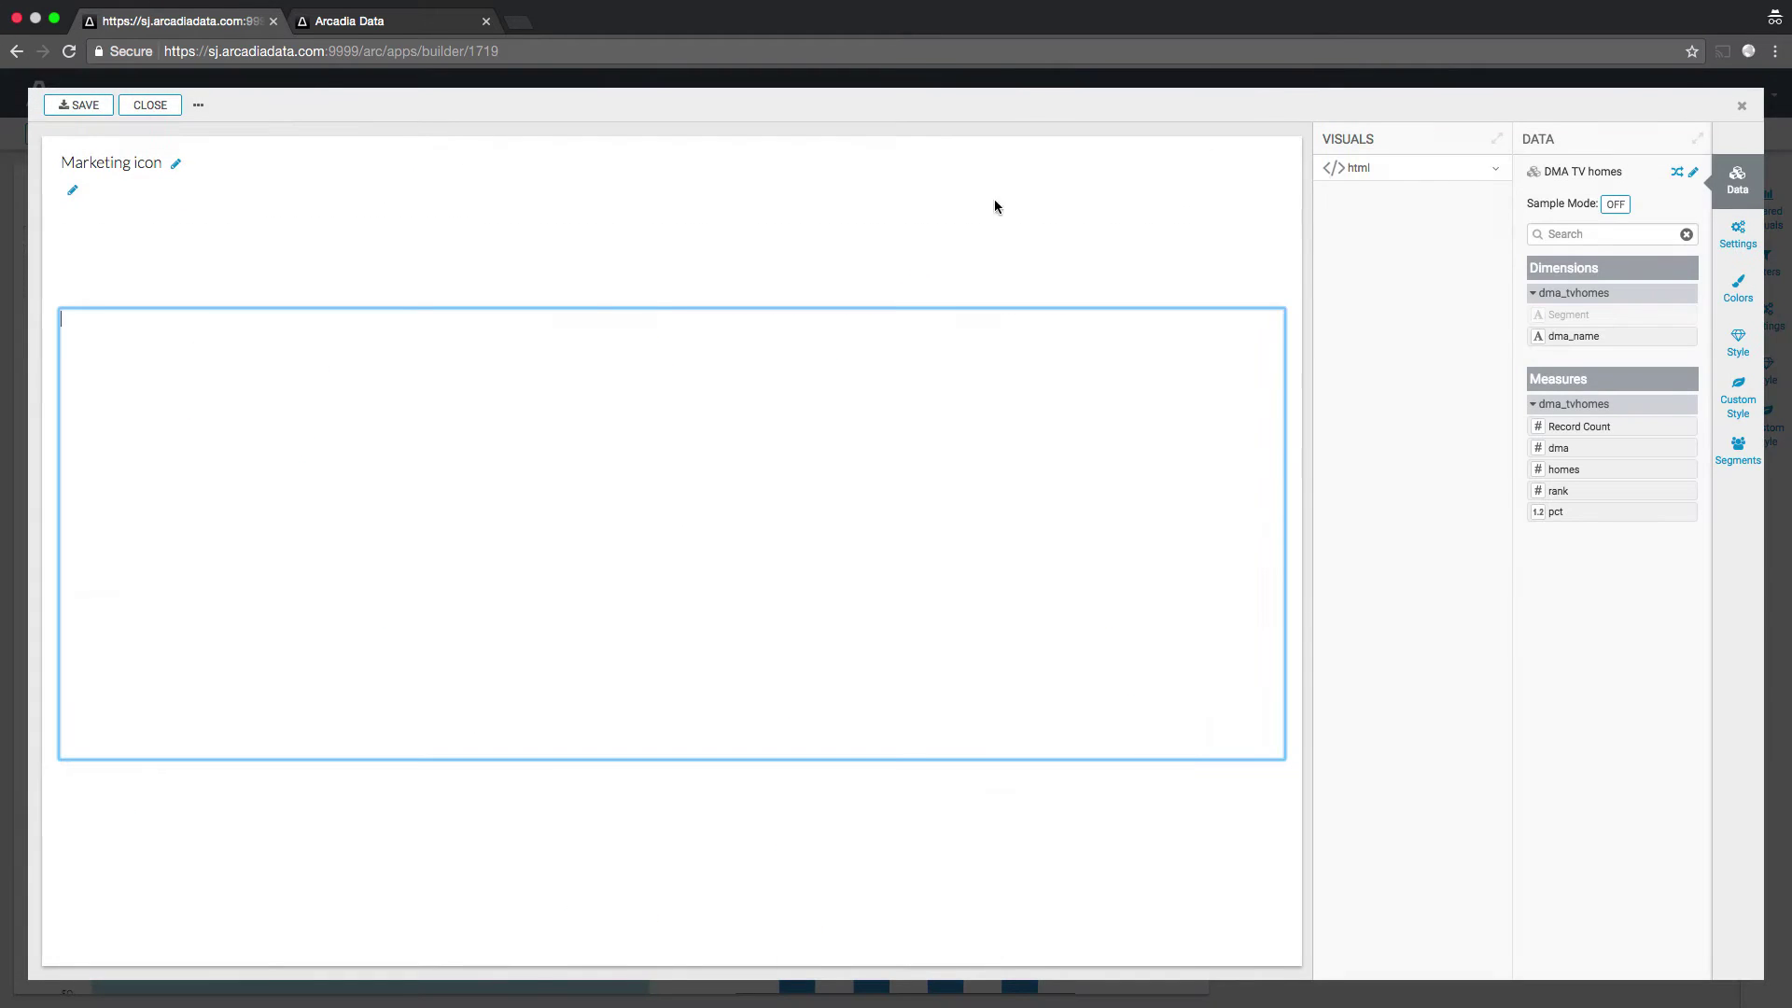
pyautogui.click(1494, 176)
pyautogui.click(252, 288)
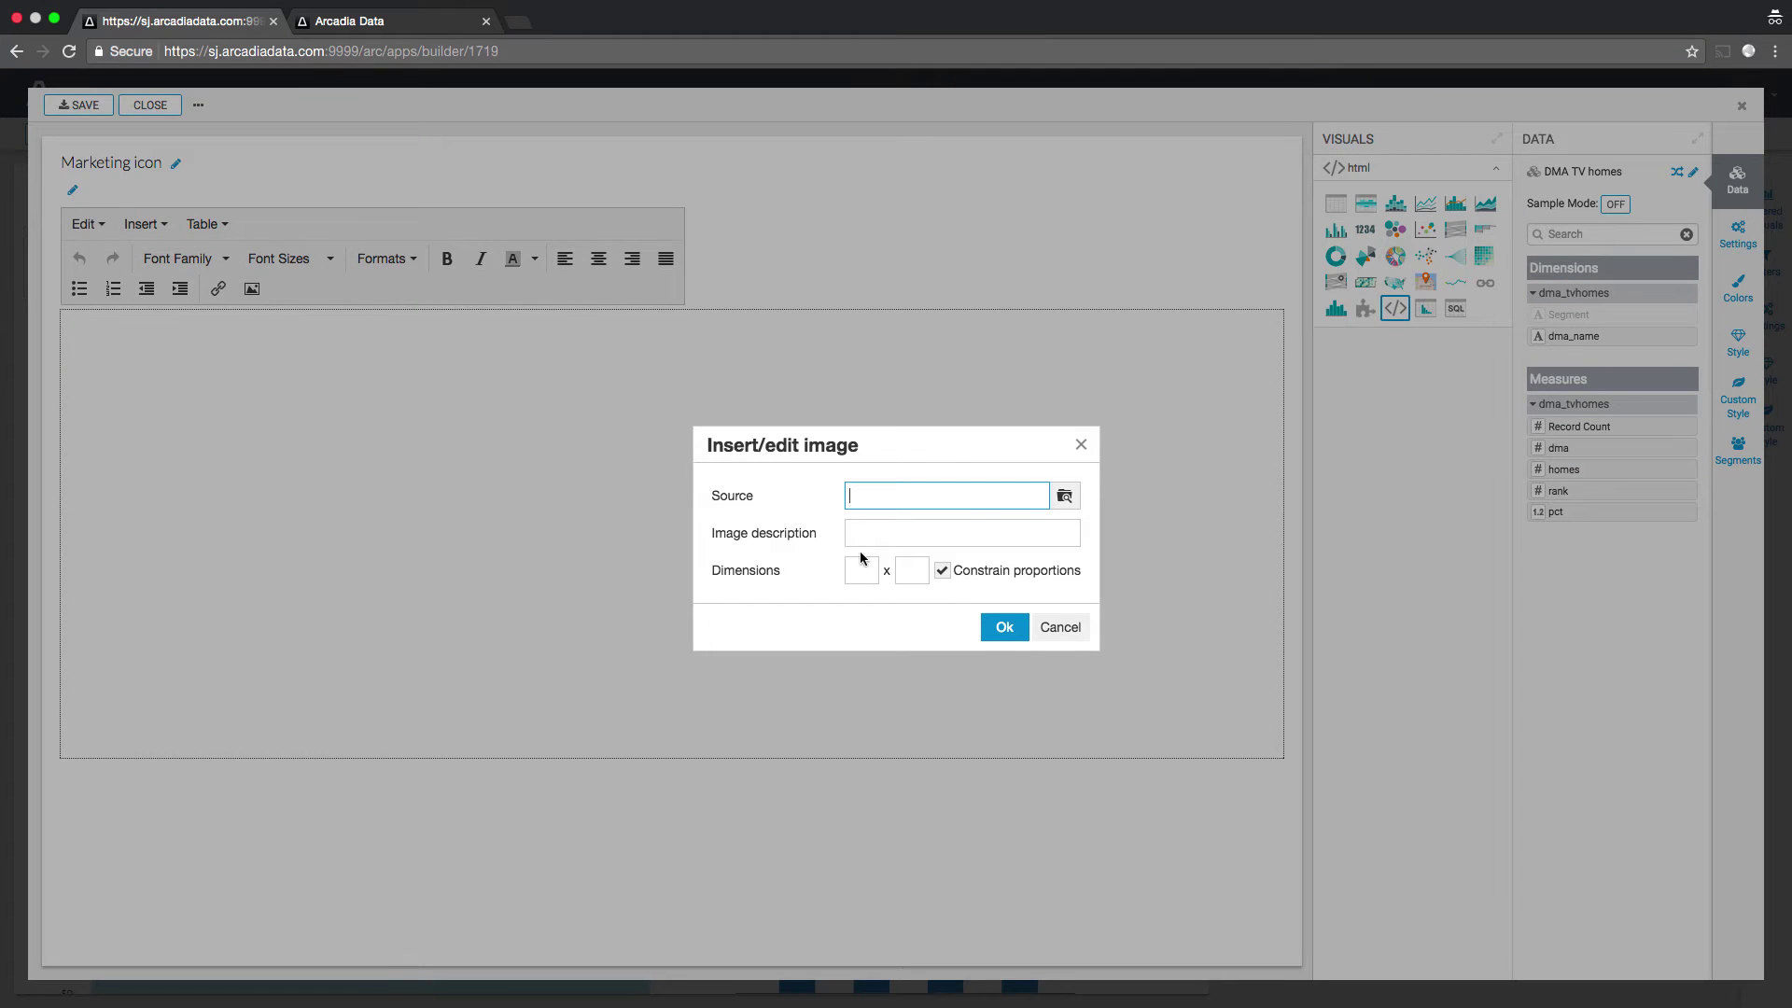
pyautogui.click(943, 501)
pyautogui.click(628, 198)
pyautogui.click(825, 147)
pyautogui.click(844, 164)
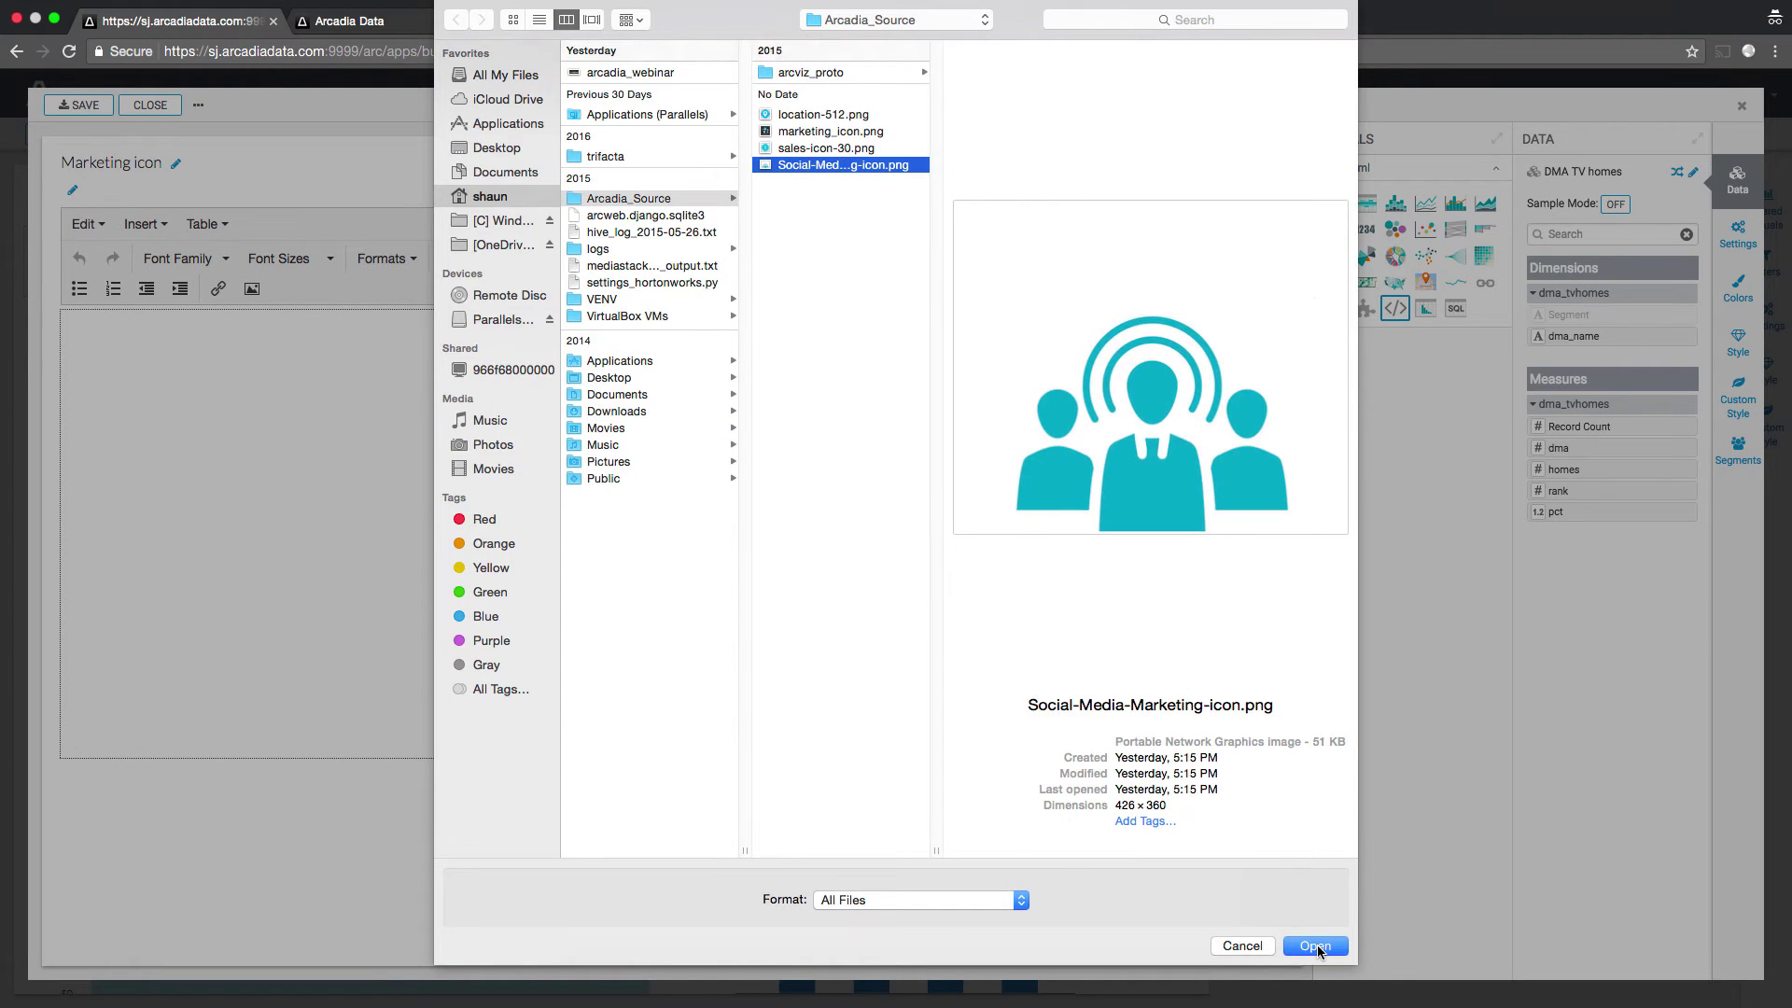
pyautogui.click(1315, 945)
pyautogui.click(1005, 628)
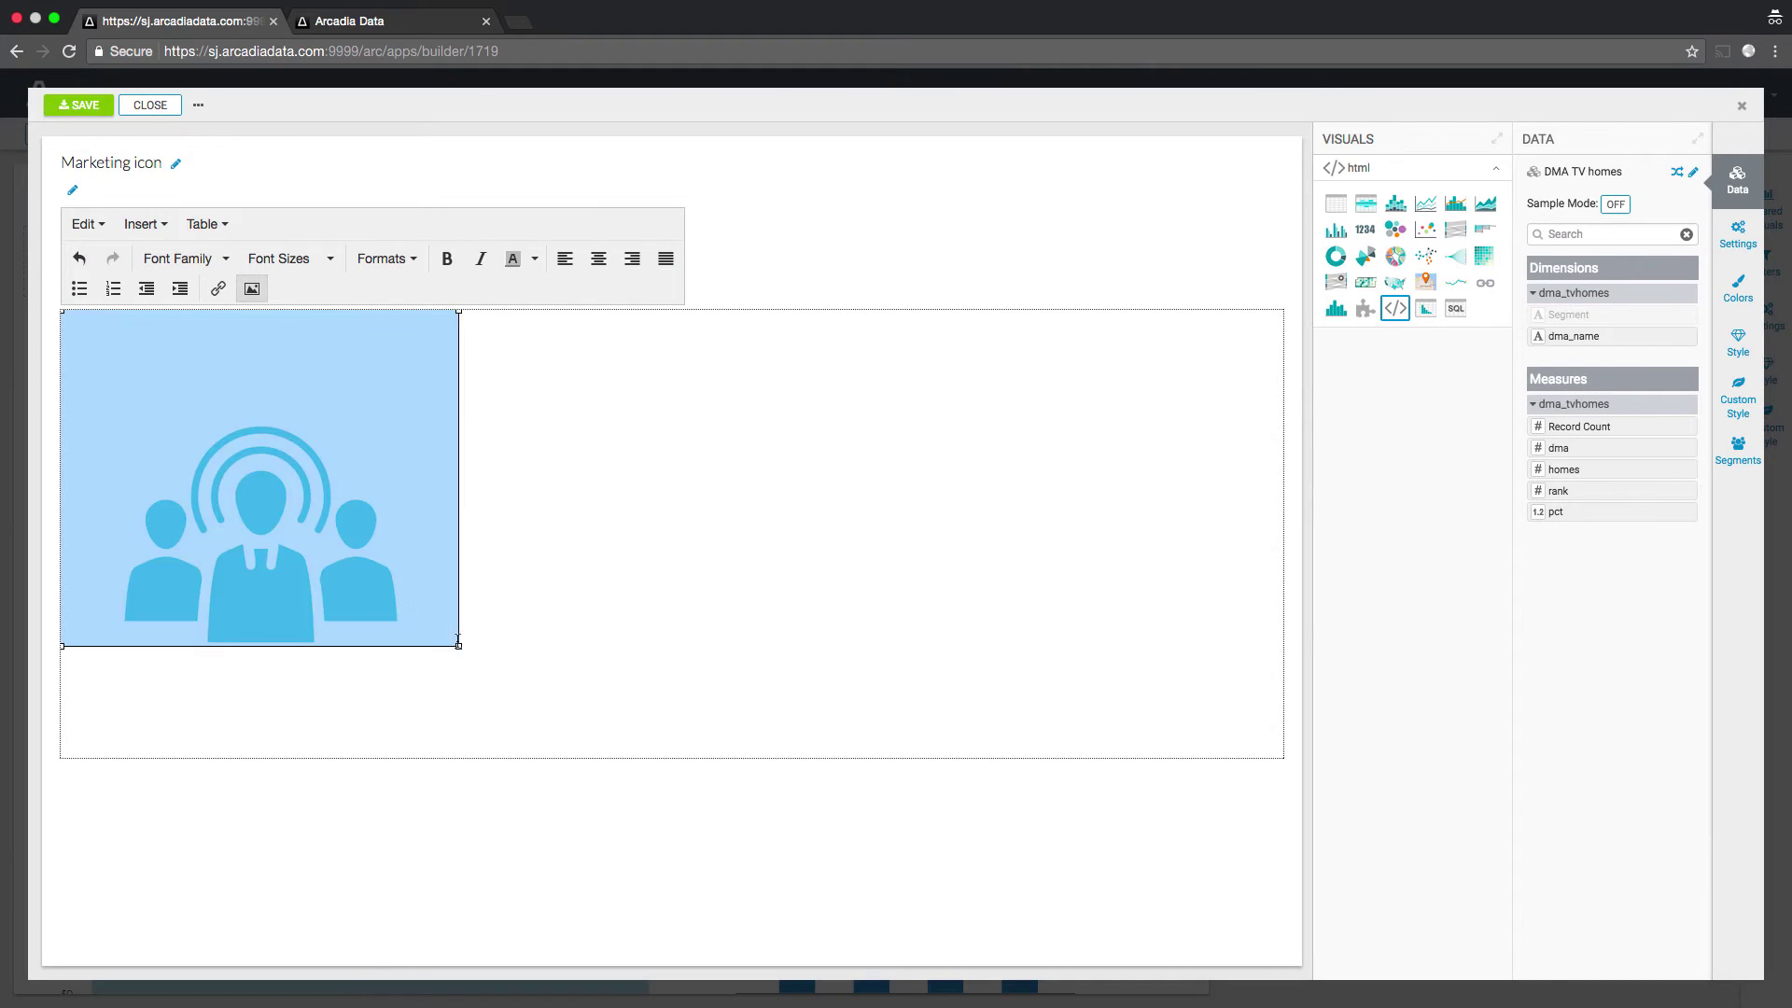
# - Shrink the image to about two-thirds, save the visual, then resize its widget and widen the gauges
pyautogui.moveTo(458, 642); pyautogui.dragTo(327, 539)
pyautogui.click(500, 407)
pyautogui.click(82, 105)
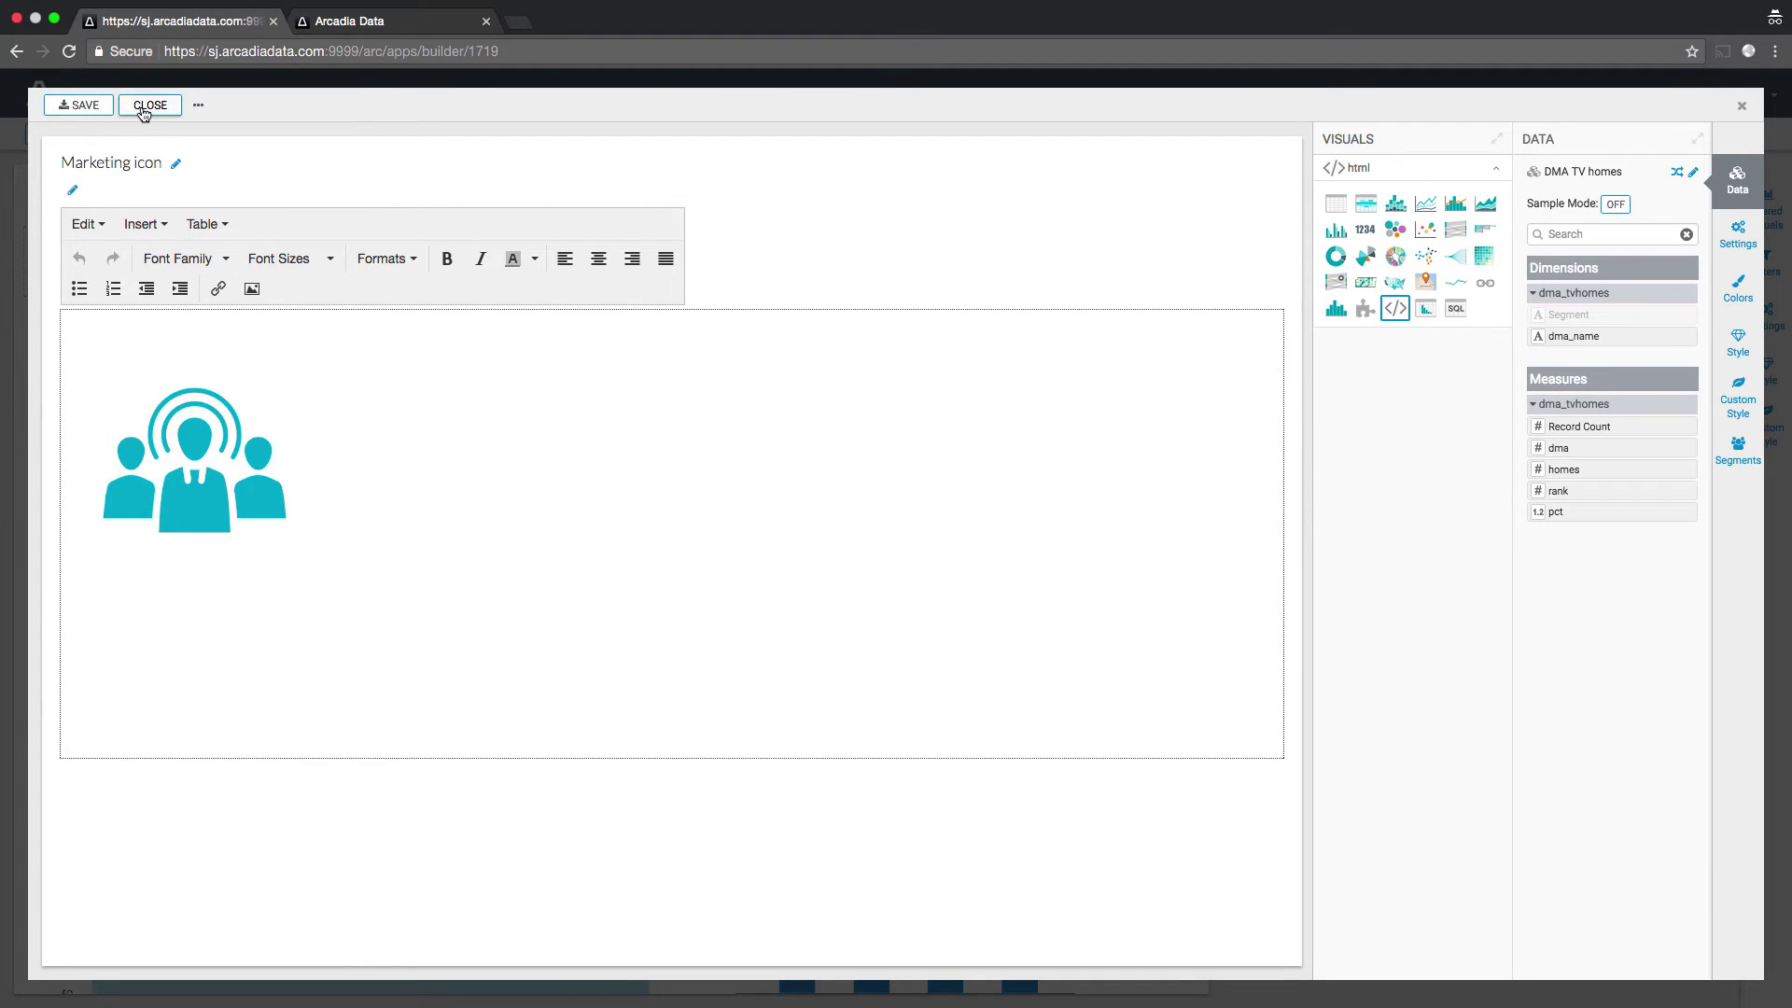
pyautogui.click(147, 106)
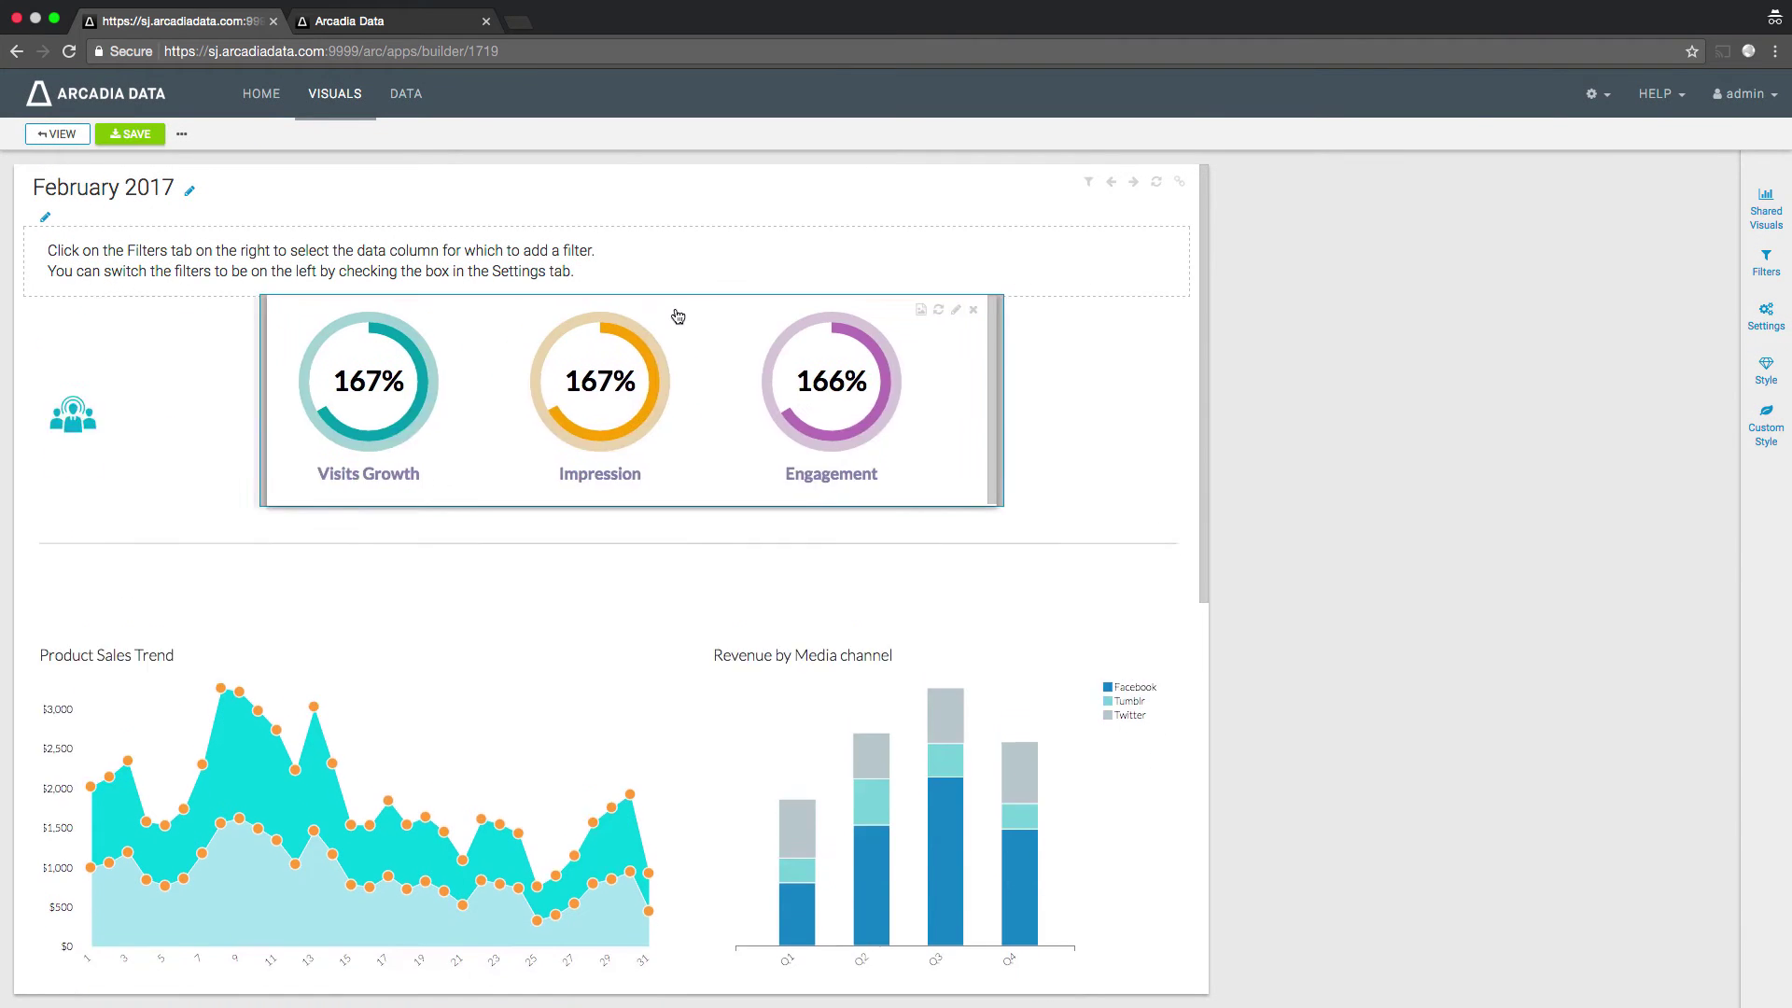
pyautogui.moveTo(126, 367); pyautogui.dragTo(249, 485)
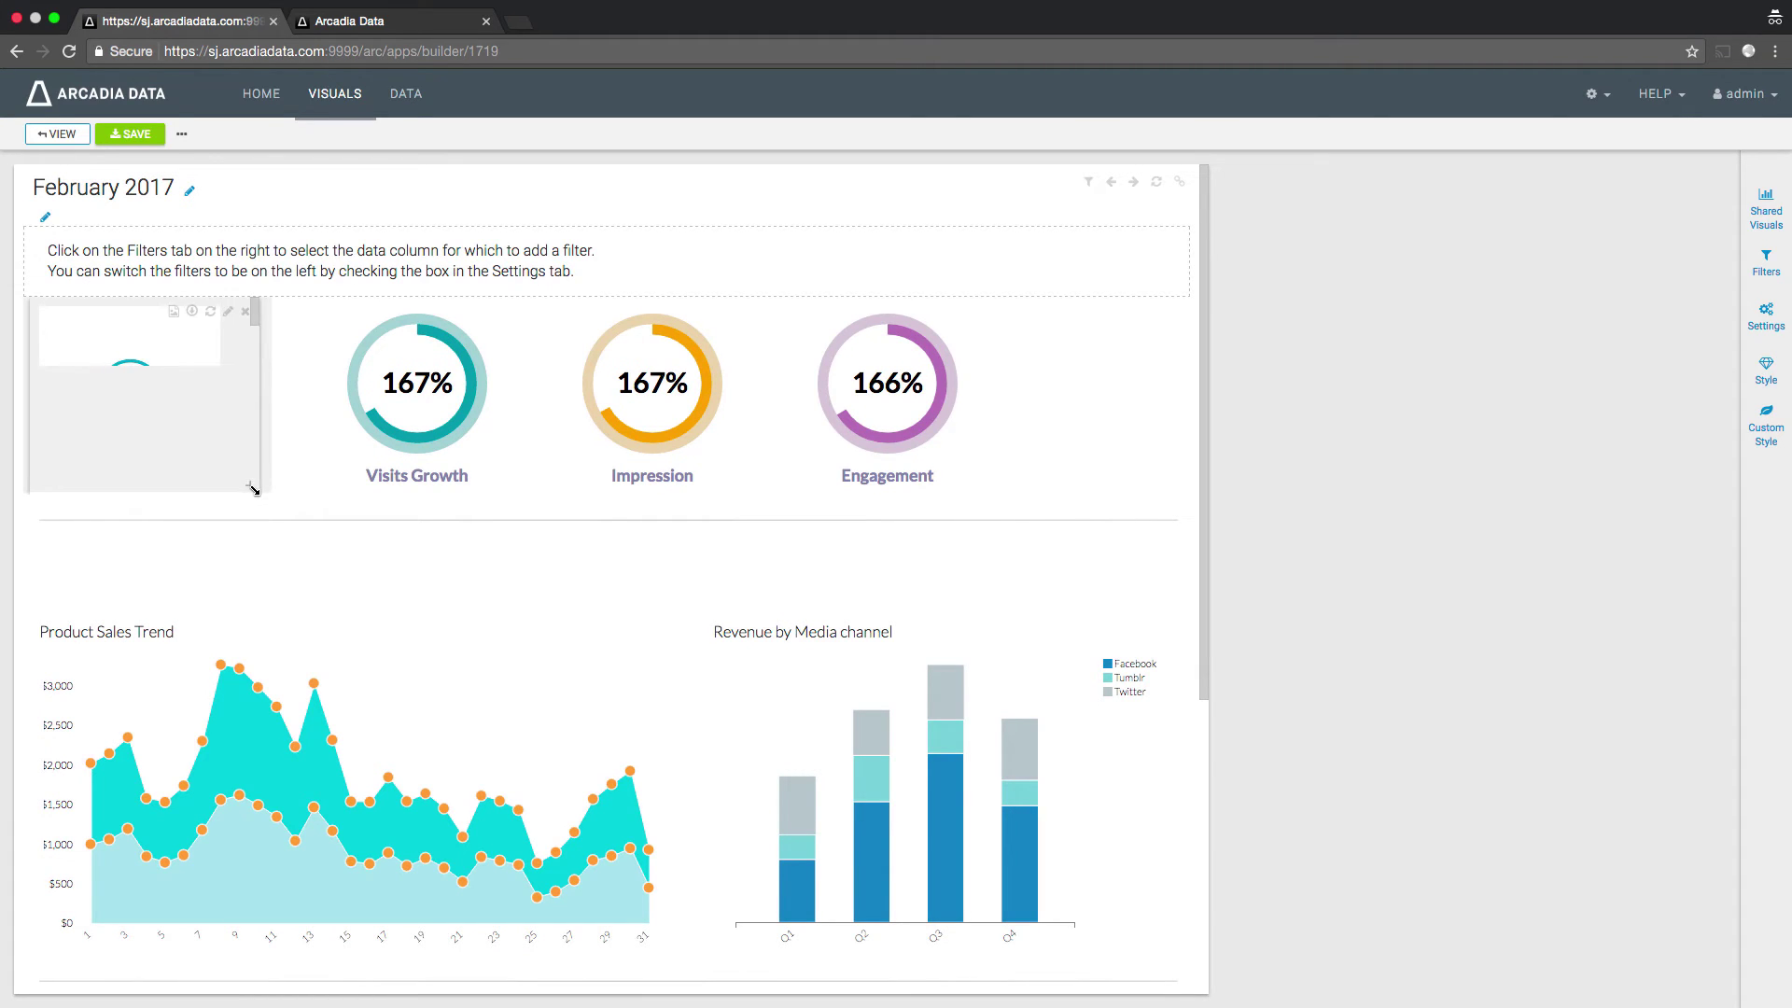
pyautogui.moveTo(1038, 509); pyautogui.dragTo(1142, 504)
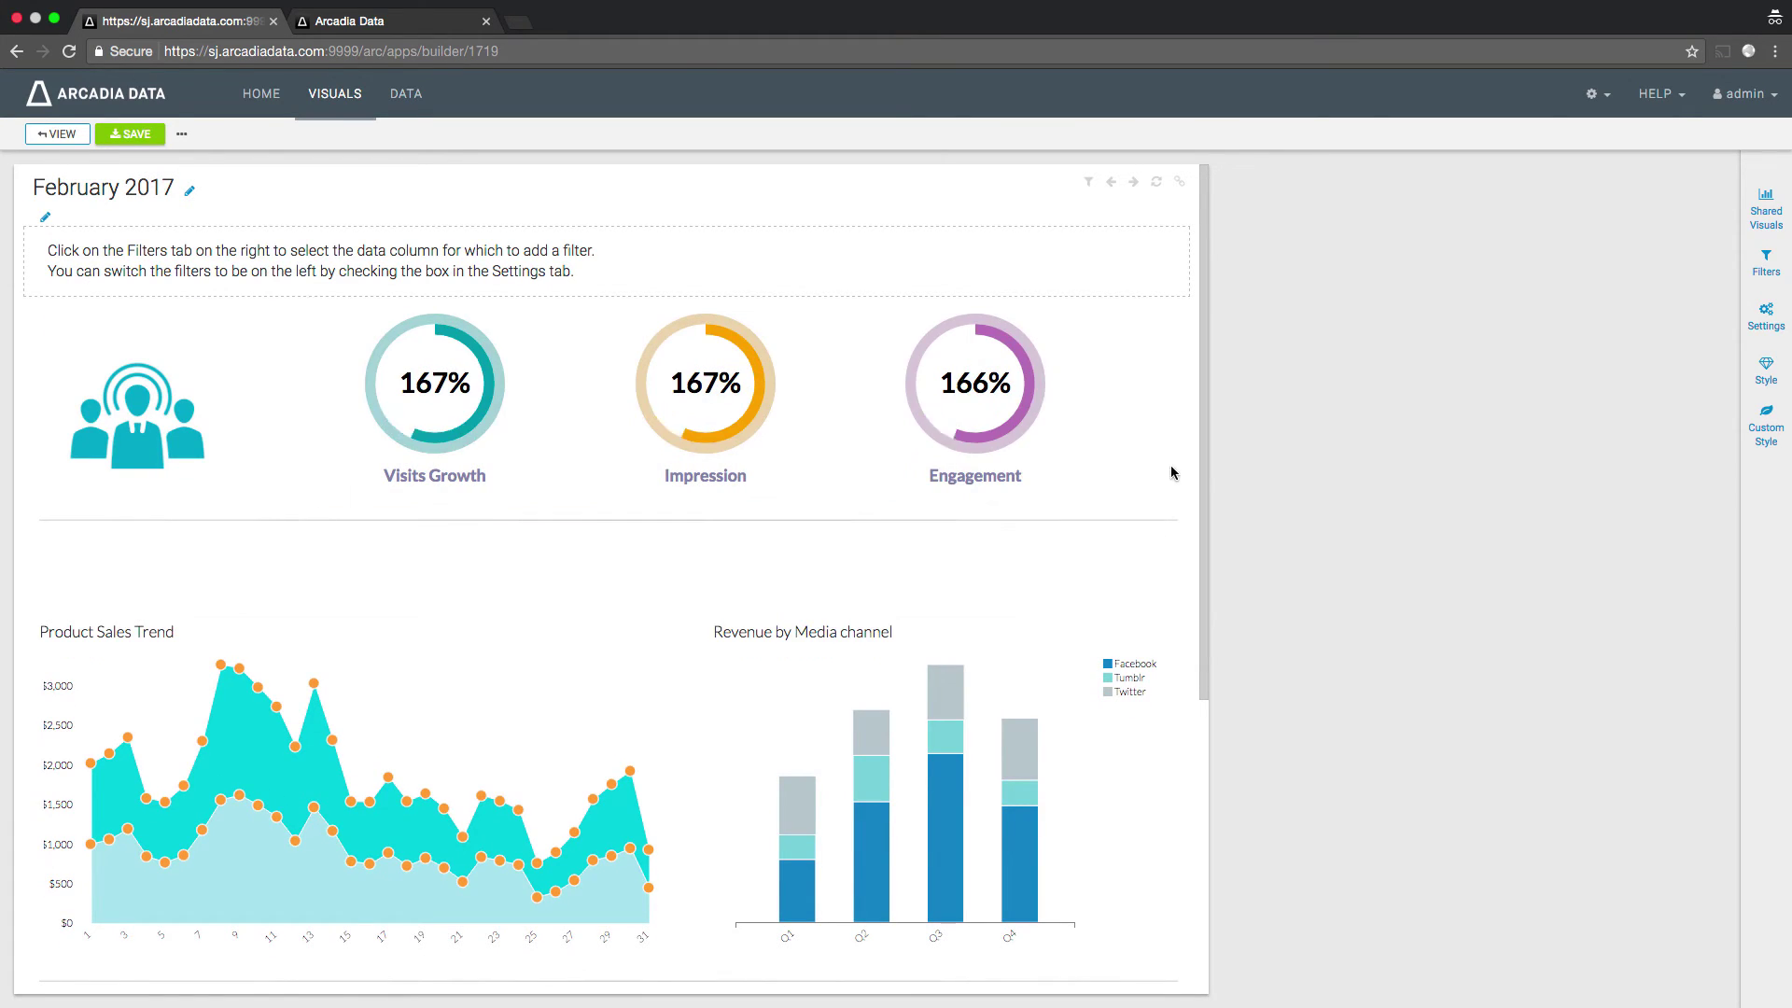
# - Switch the dashboard to view mode and scroll through its charts
pyautogui.click(58, 133)
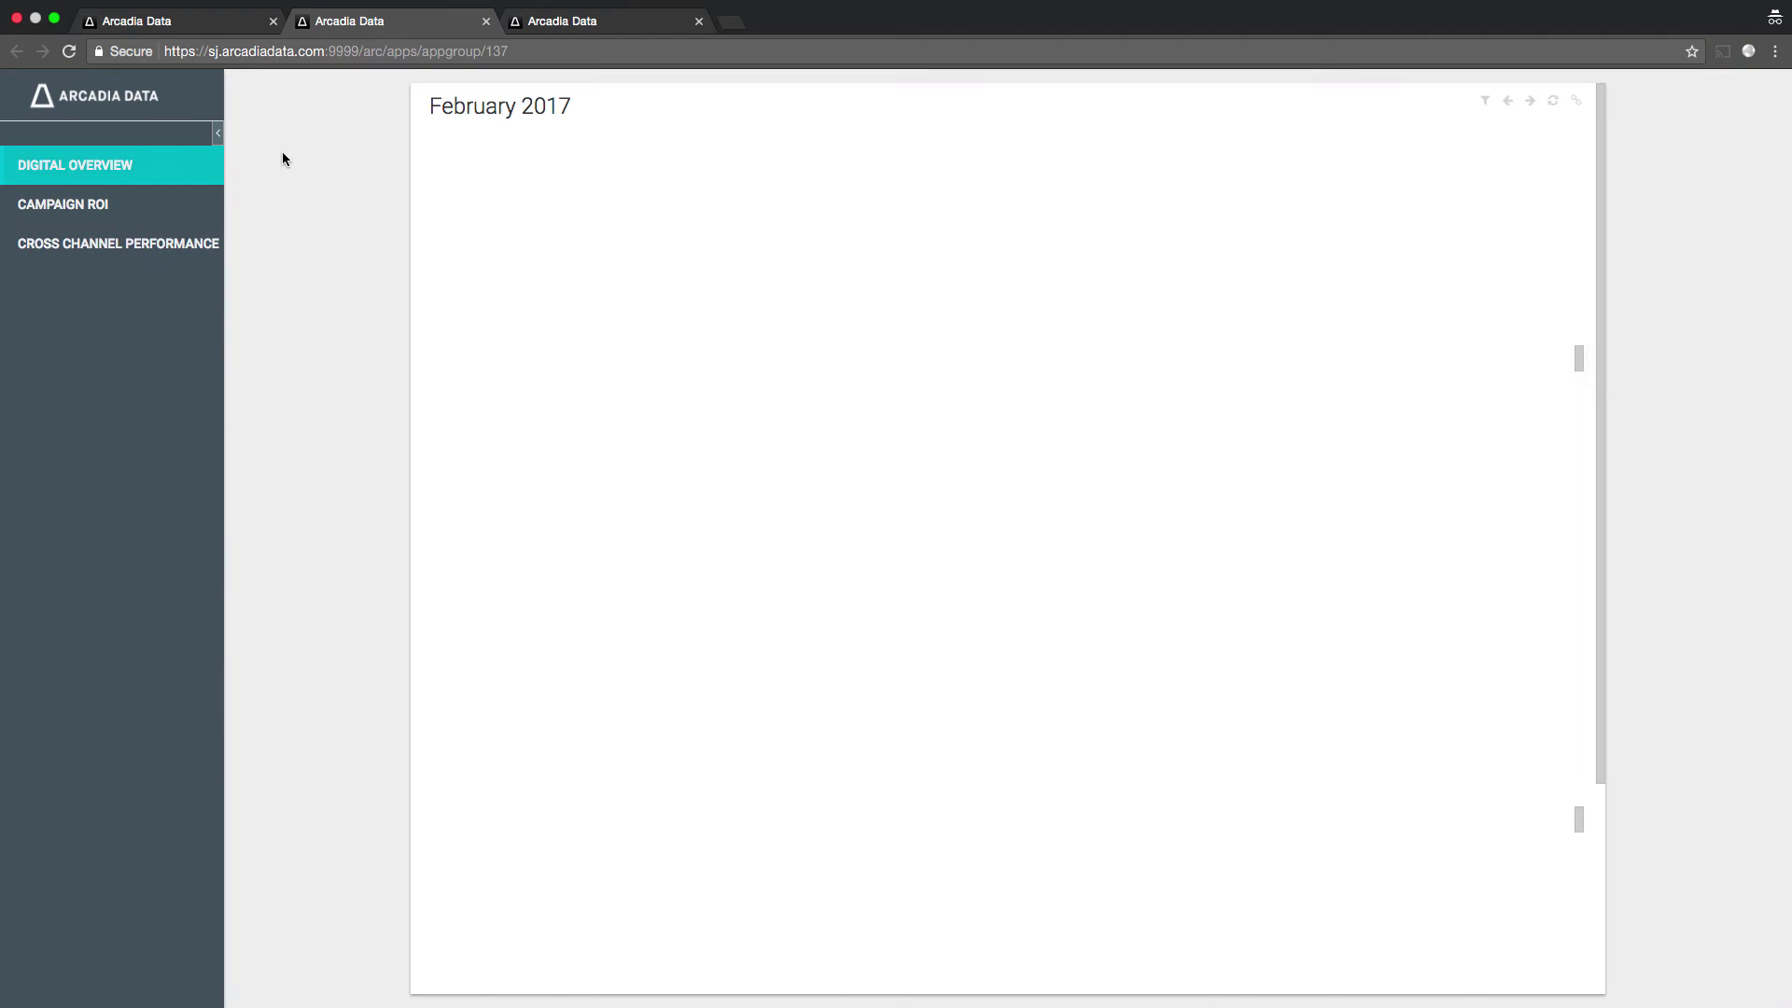
pyautogui.scroll(-2, 1573, 355)
pyautogui.scroll(-1, 1573, 355)
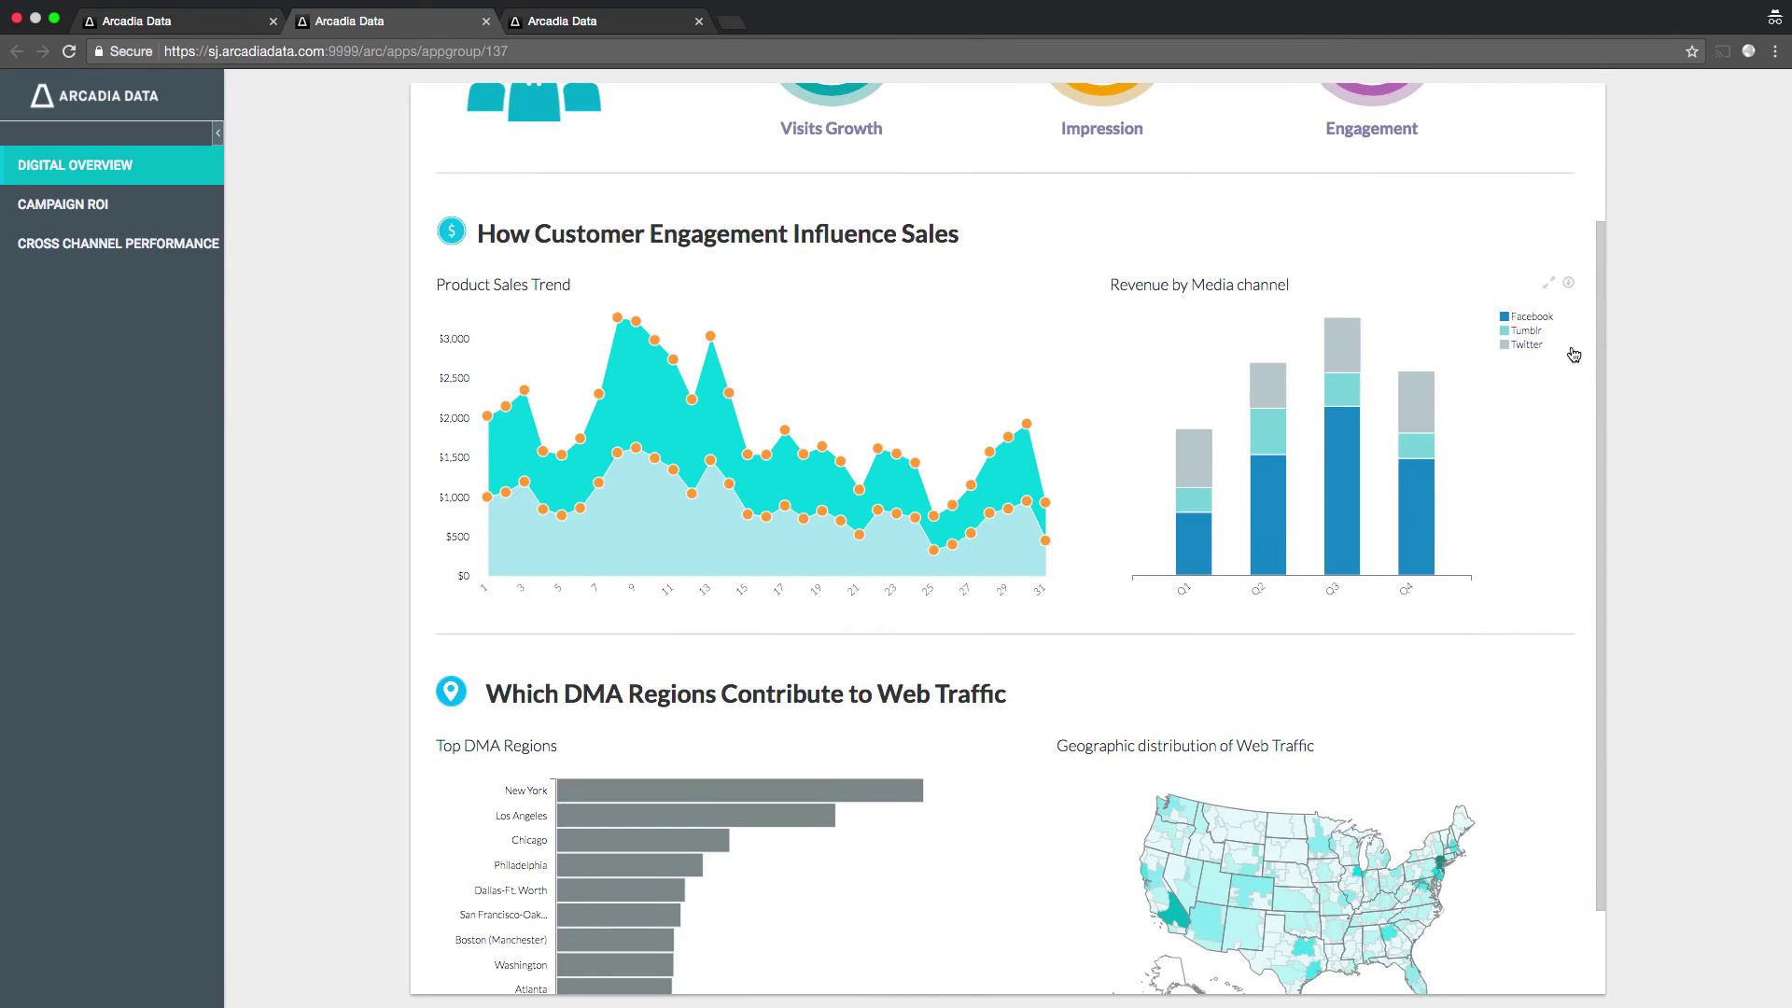
pyautogui.scroll(2, 1573, 354)
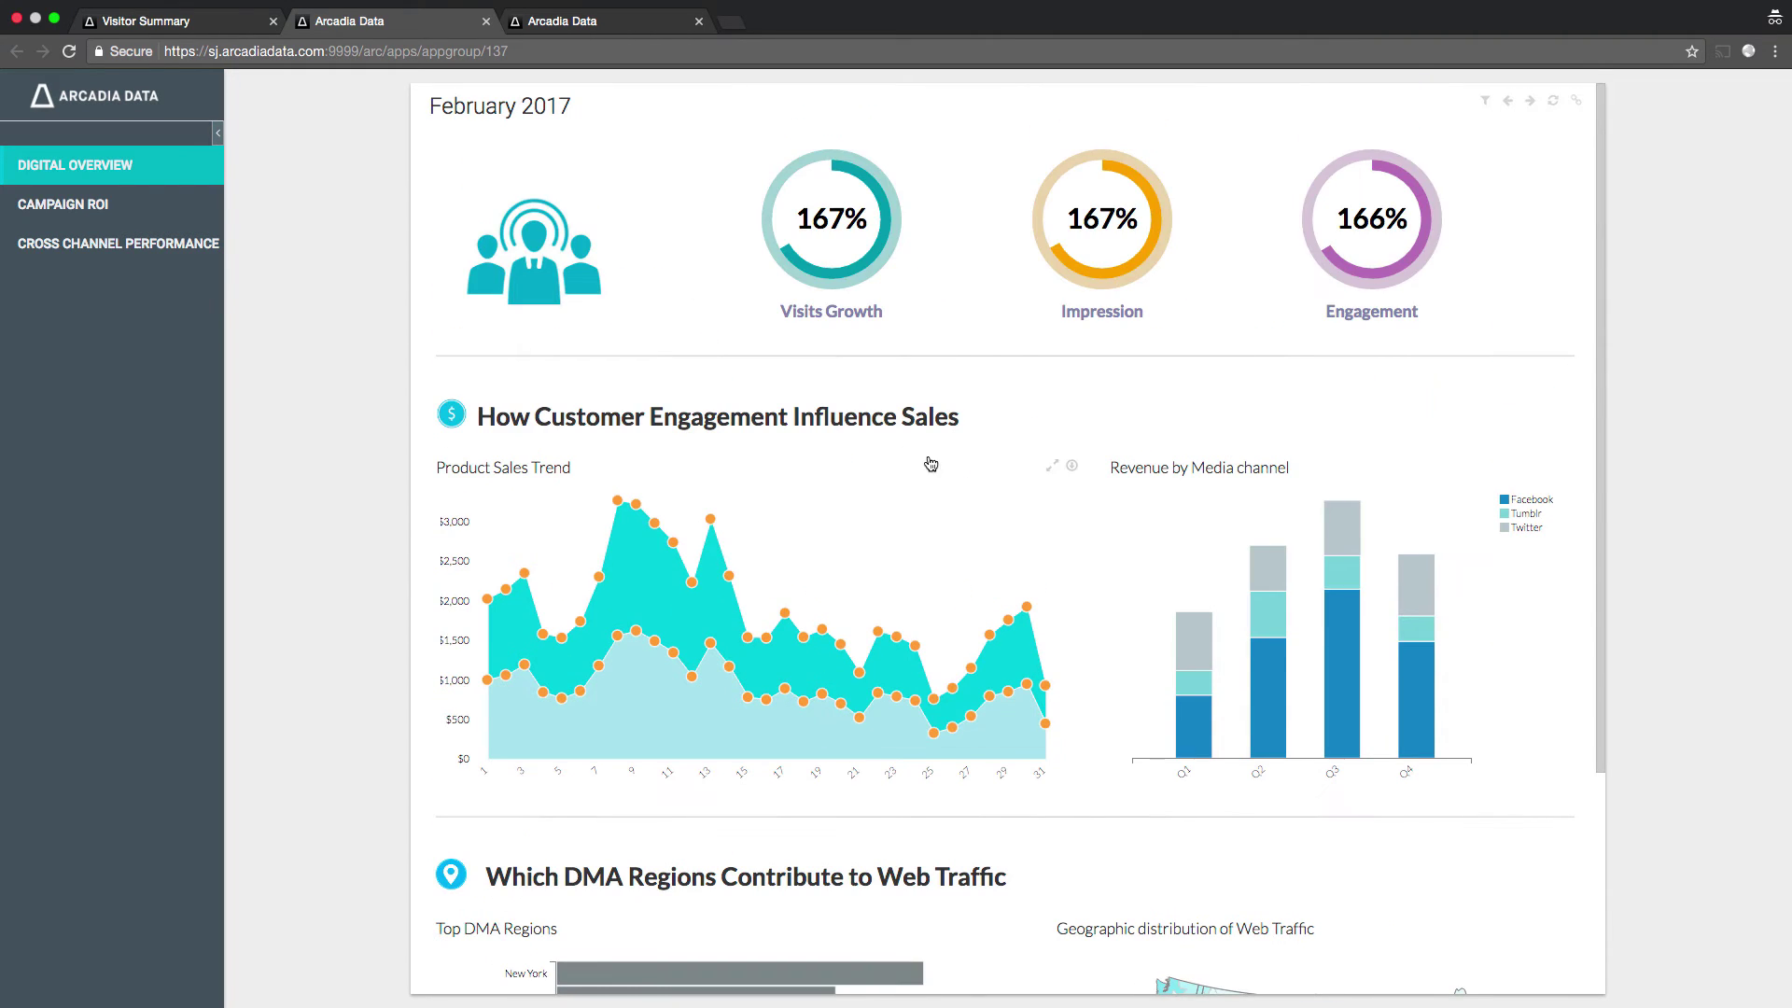
pyautogui.moveTo(661, 571)
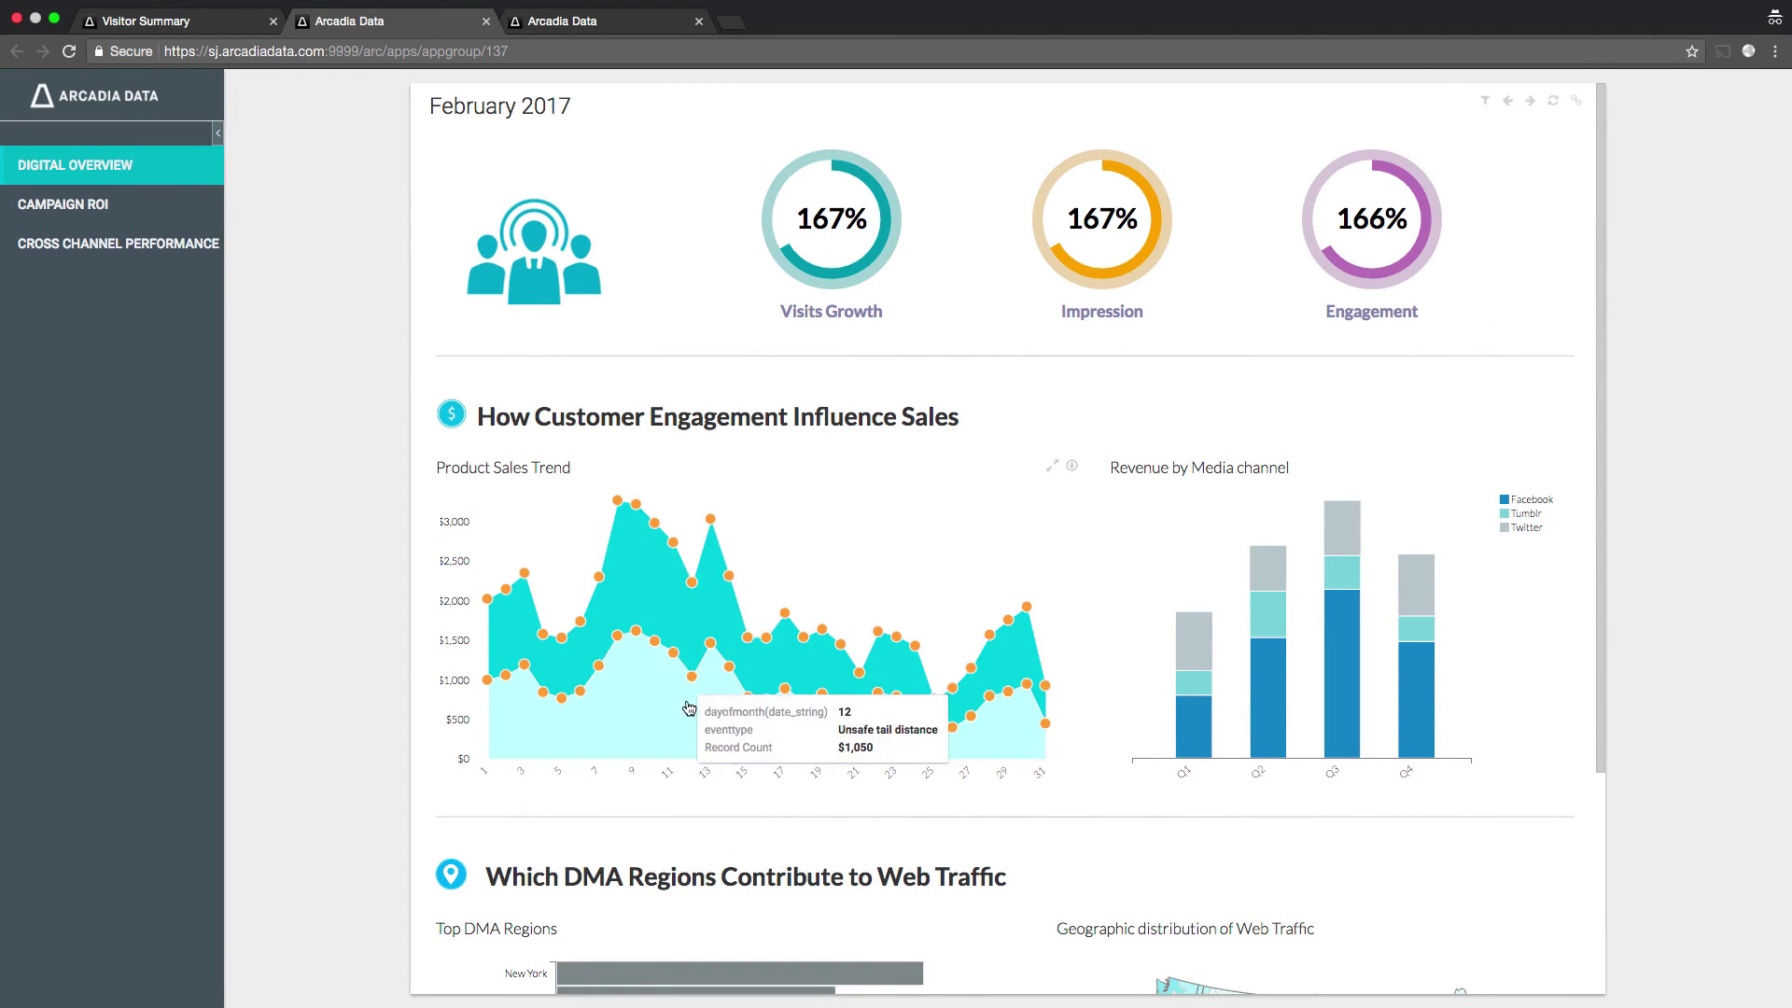
pyautogui.scroll(-1, 1287, 584)
pyautogui.moveTo(1288, 583)
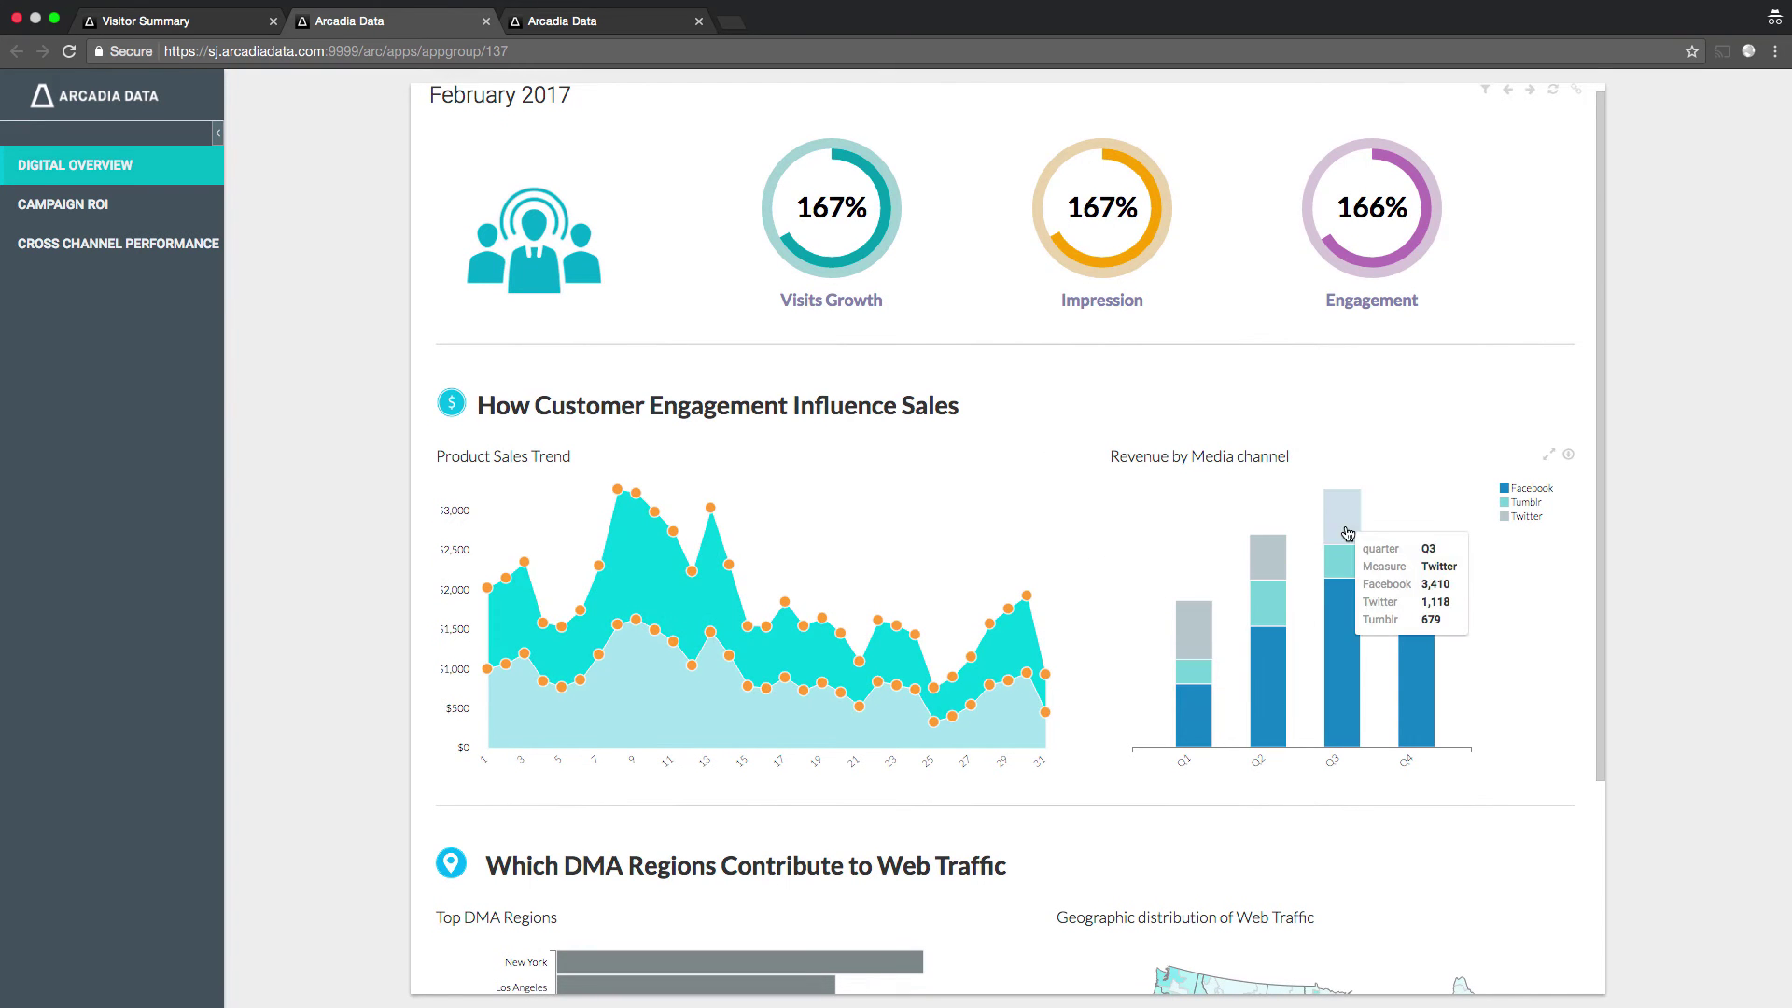
# - Drill the Q3 revenue bar into channel, then return to the quarterly chart
pyautogui.click(1344, 643)
pyautogui.click(1391, 659)
pyautogui.click(1392, 687)
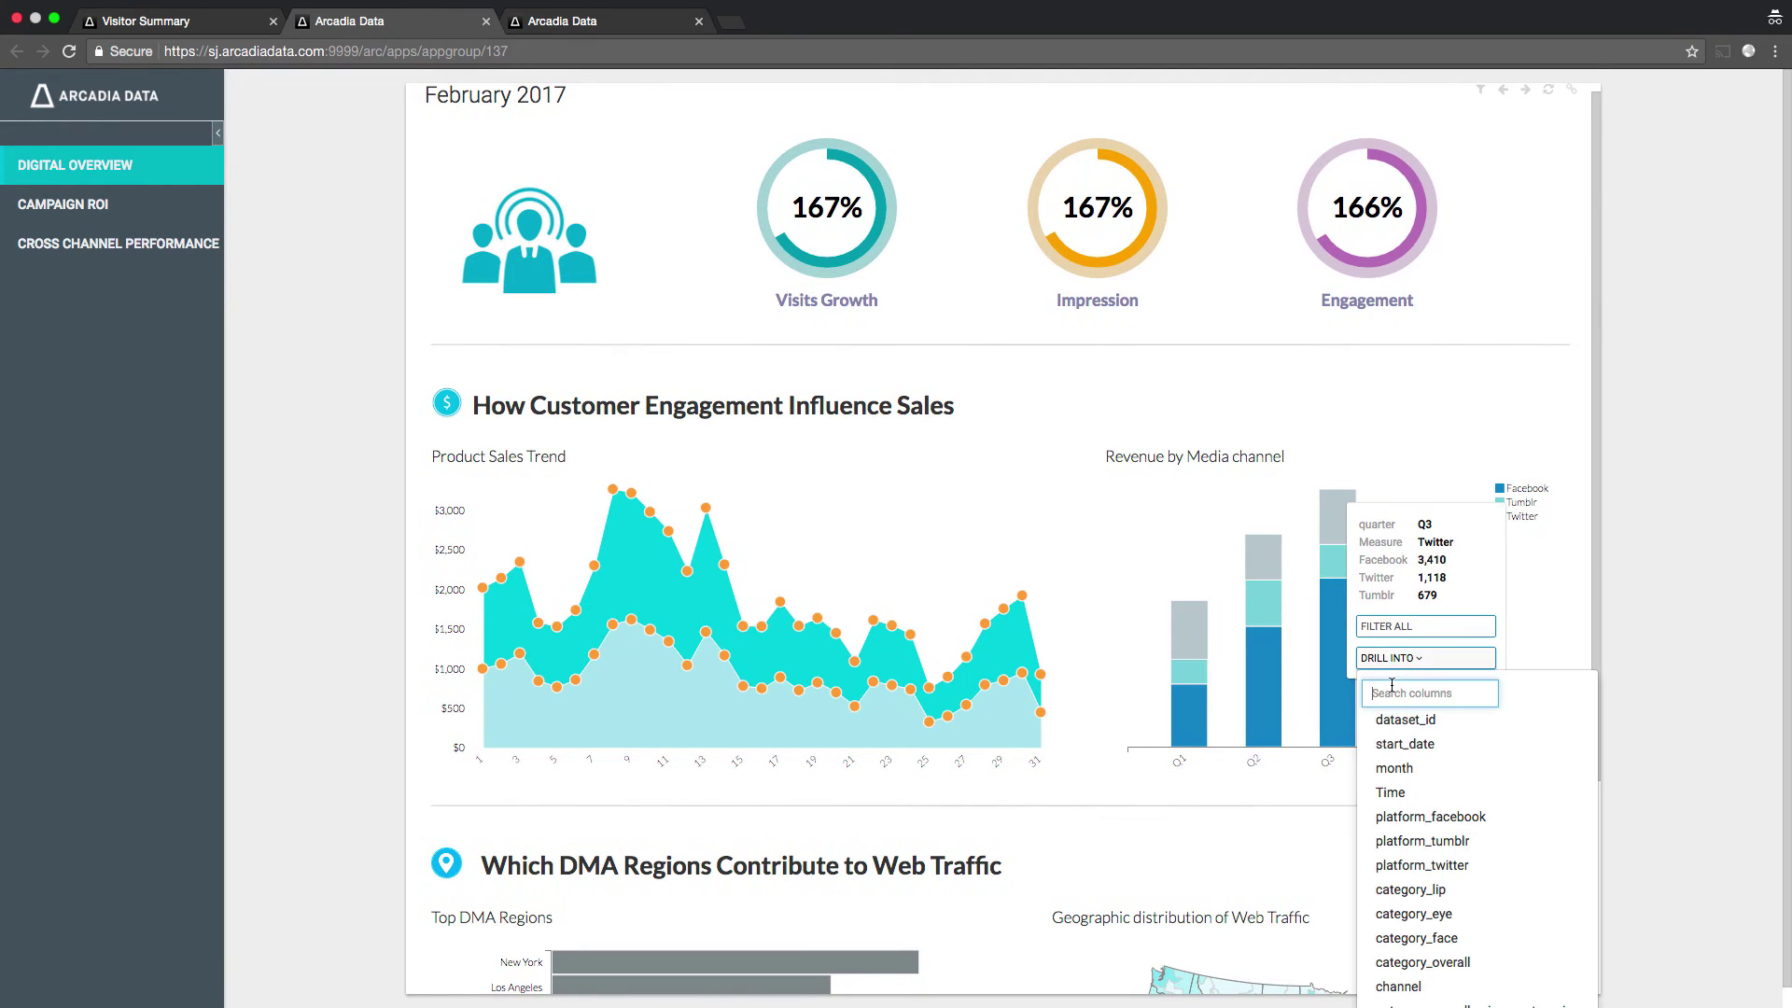
pyautogui.write('channel')
pyautogui.click(1389, 725)
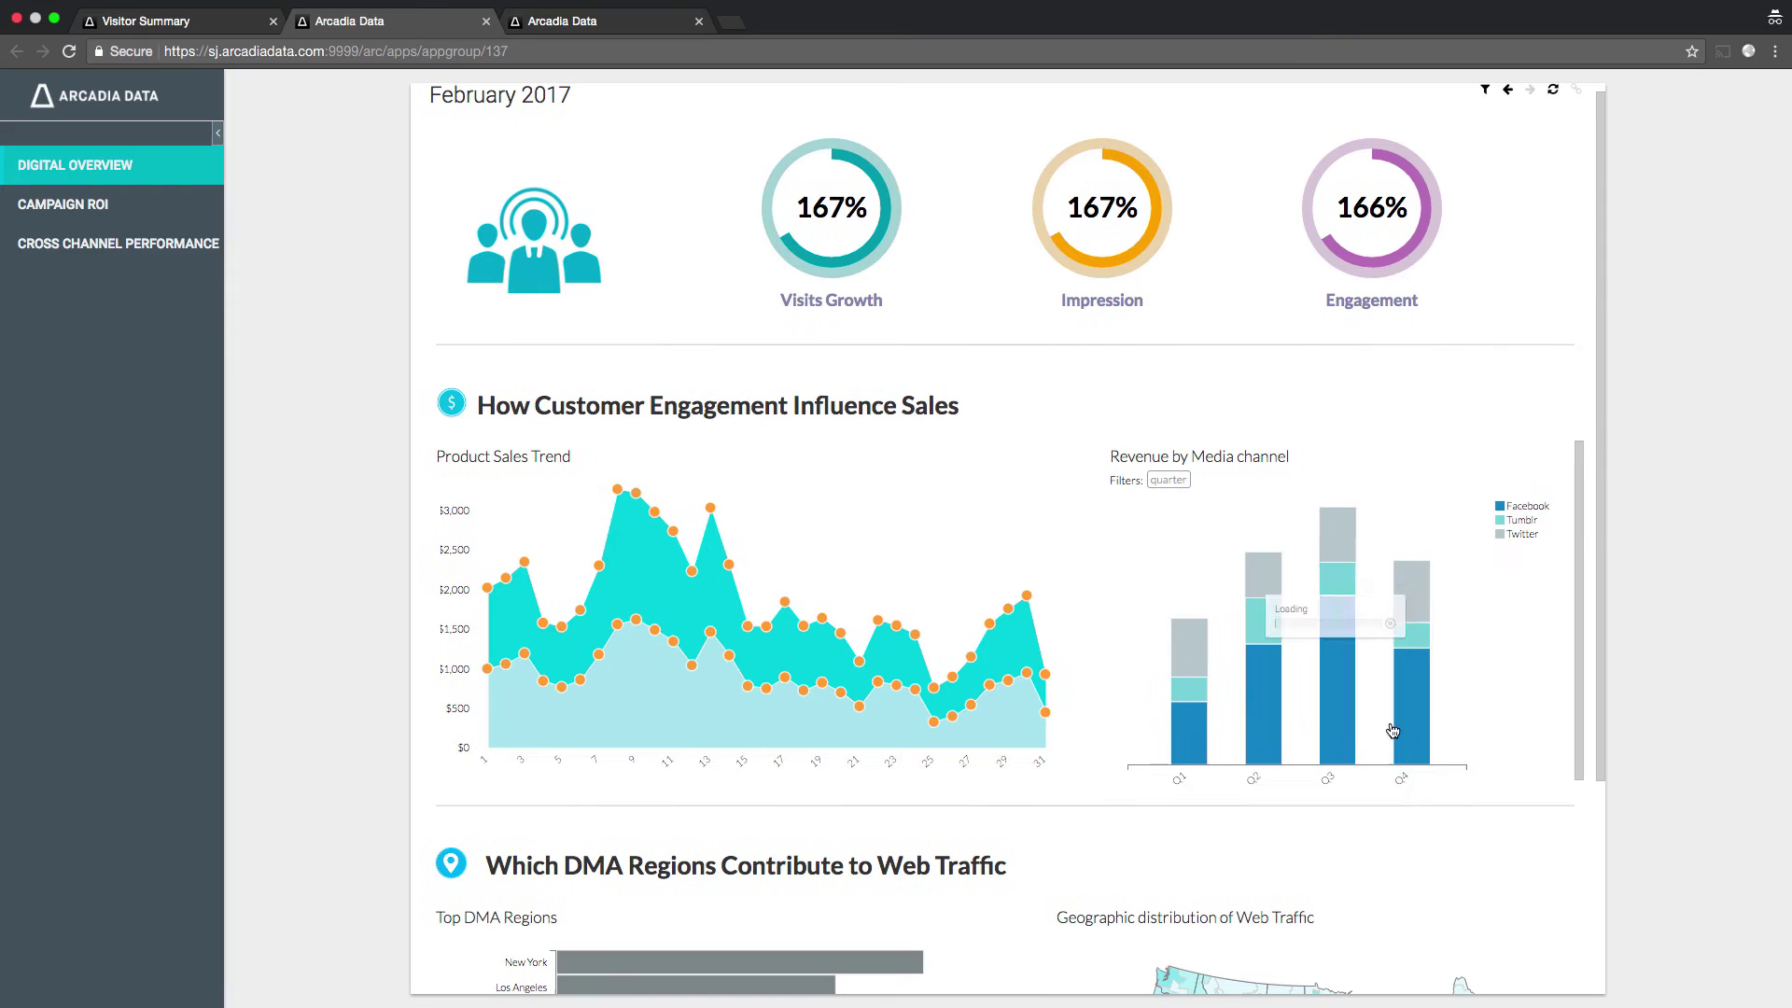
pyautogui.moveTo(1267, 636)
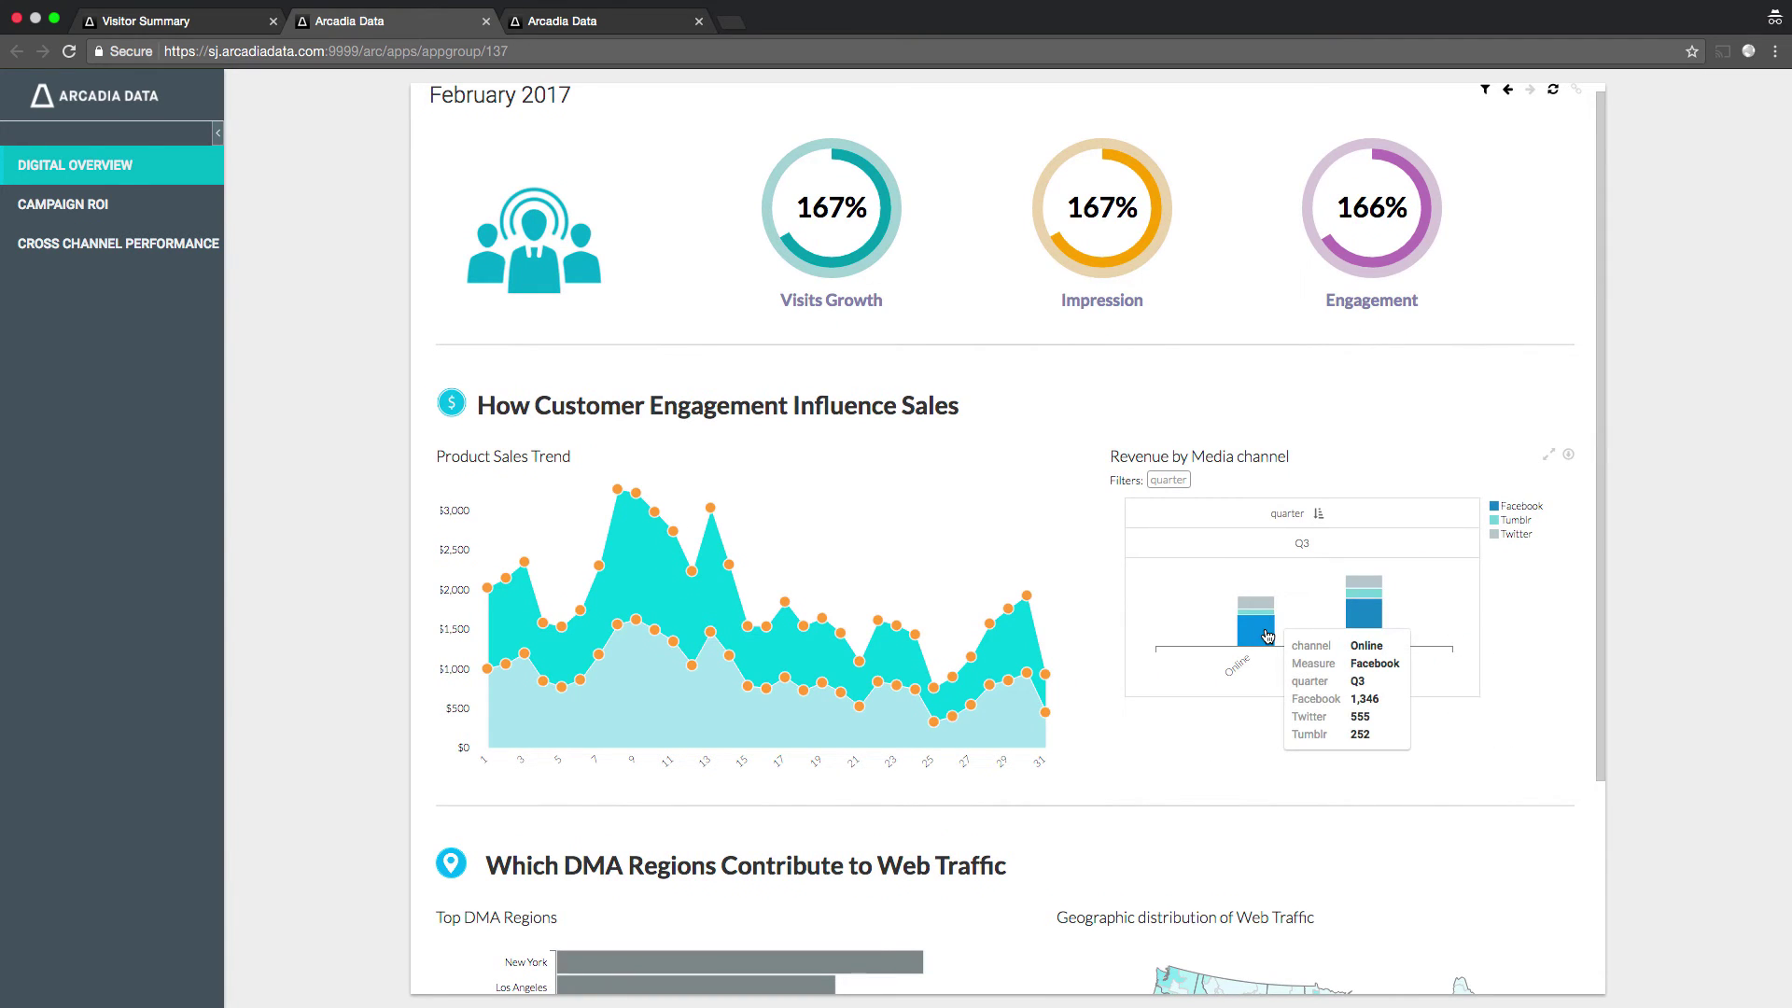
pyautogui.click(1507, 90)
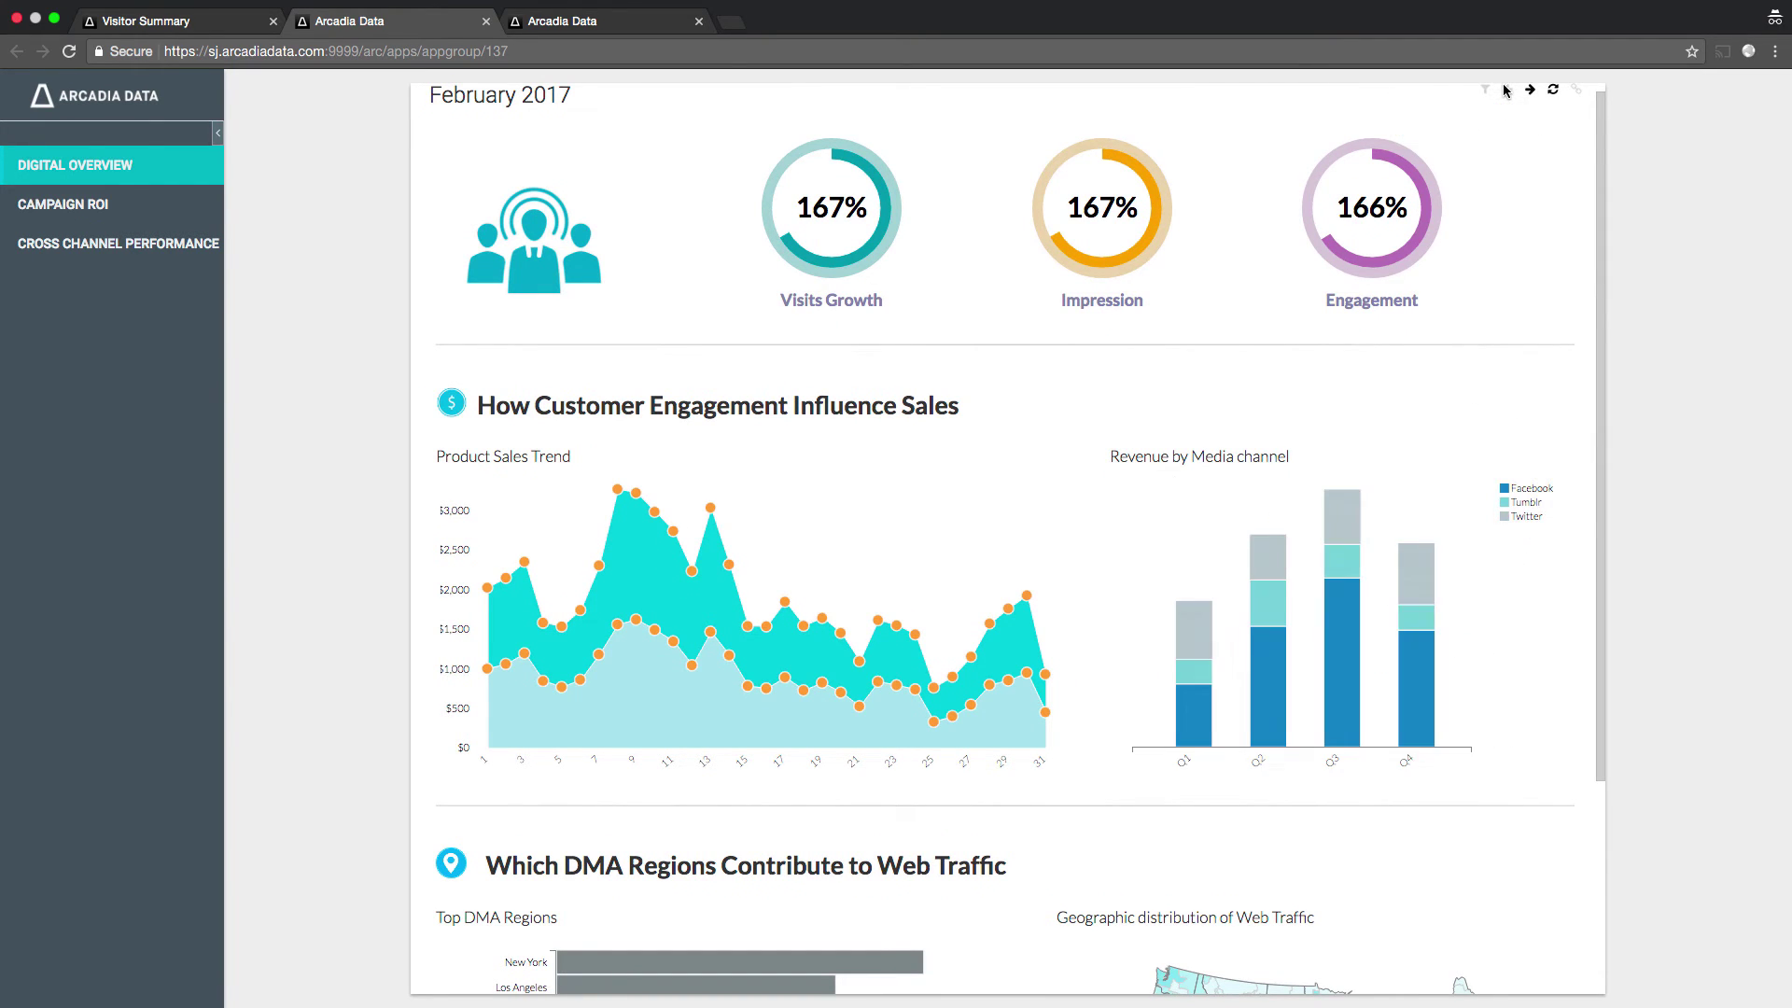
# - Filter the Web Traffic map to the New York, then the San Francisco DMA region
pyautogui.scroll(-3, 1571, 658)
pyautogui.click(625, 688)
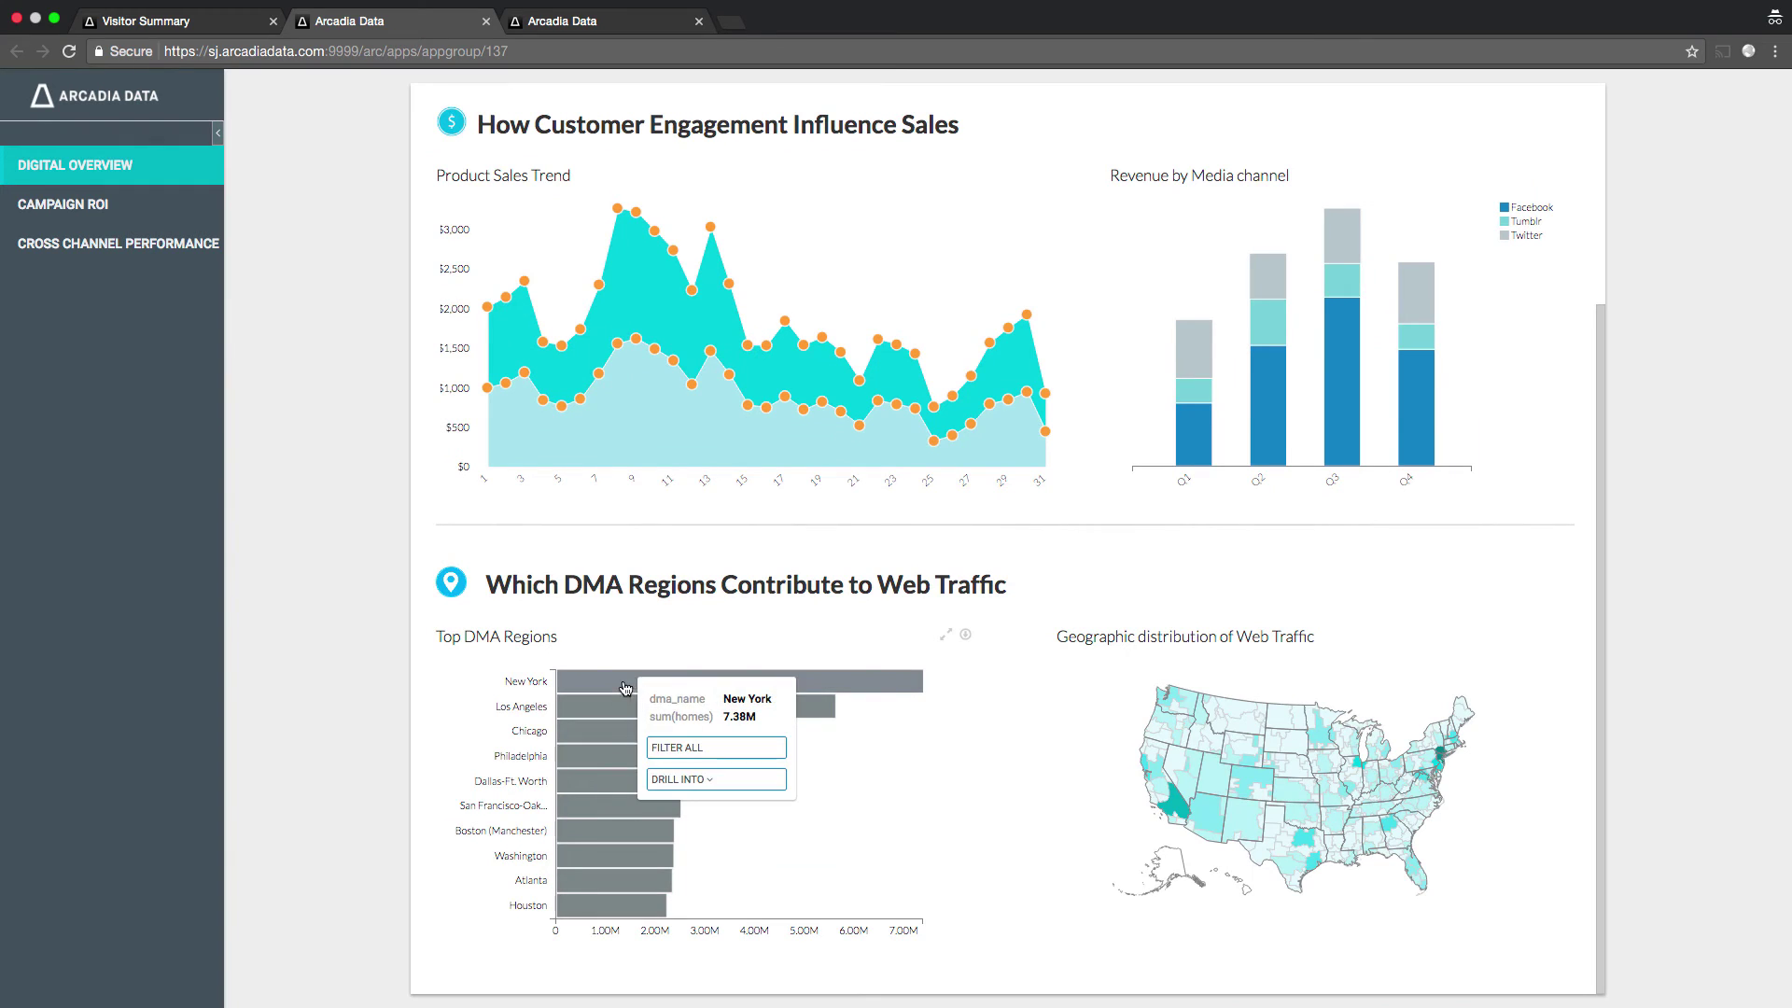
pyautogui.click(669, 748)
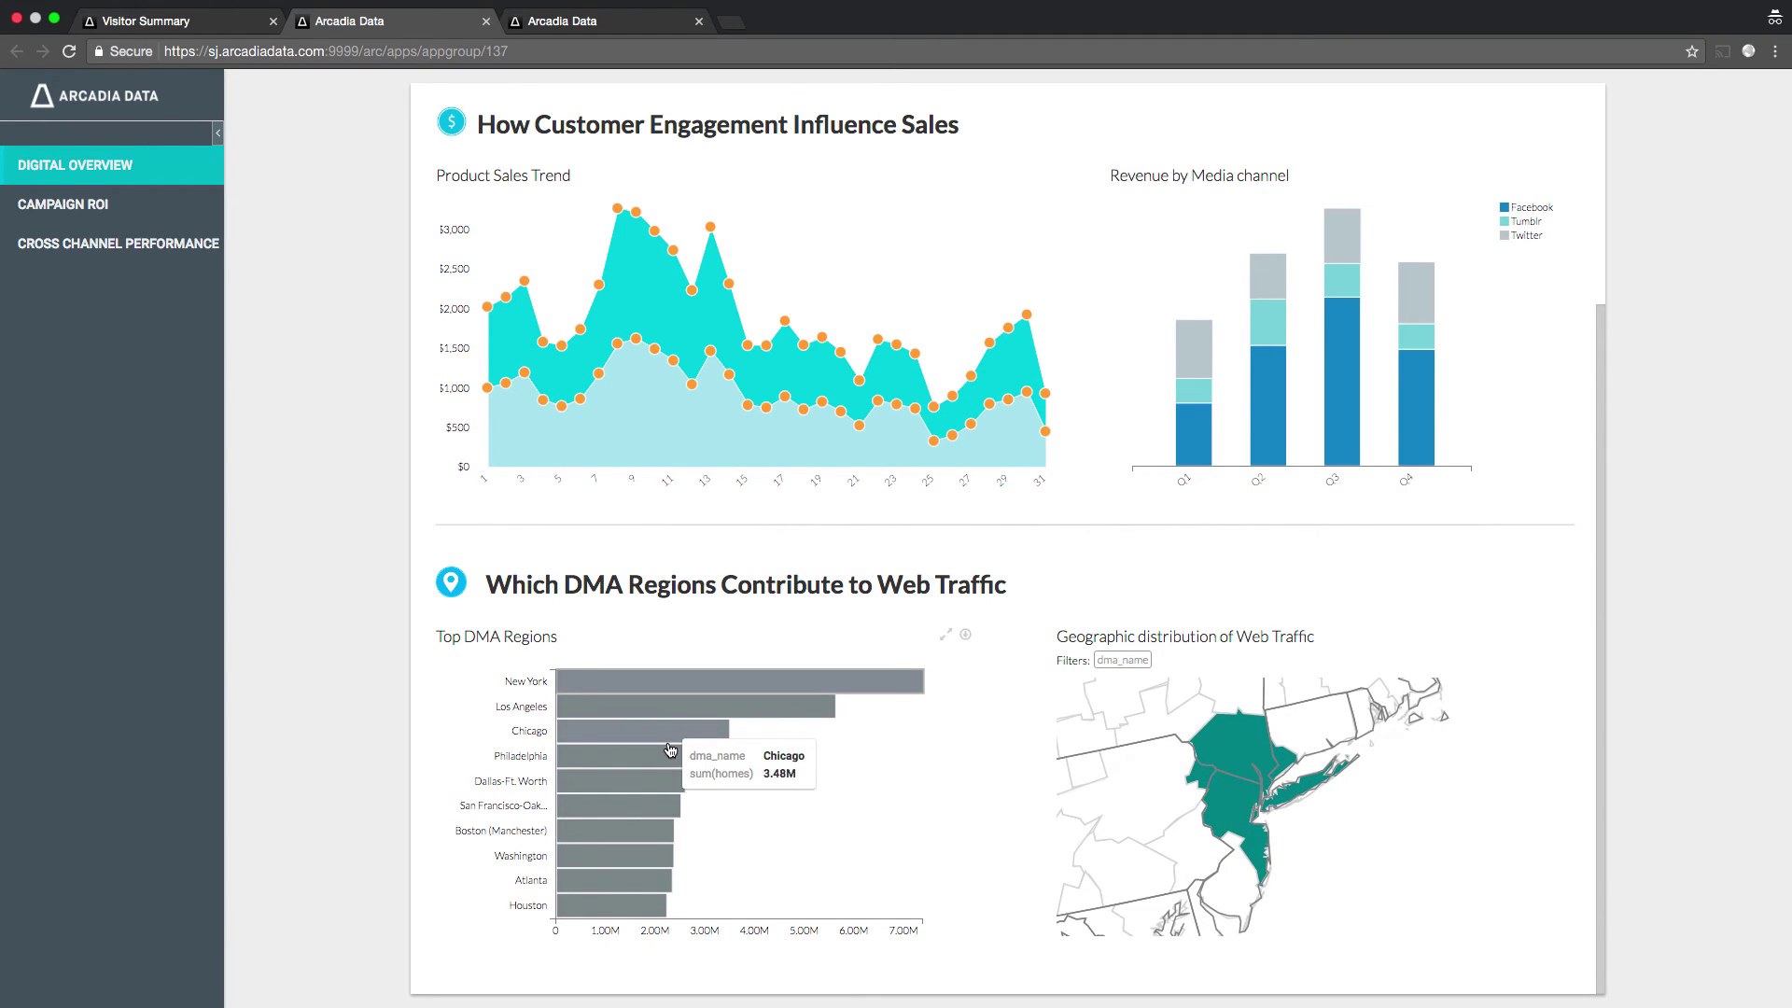
pyautogui.click(658, 805)
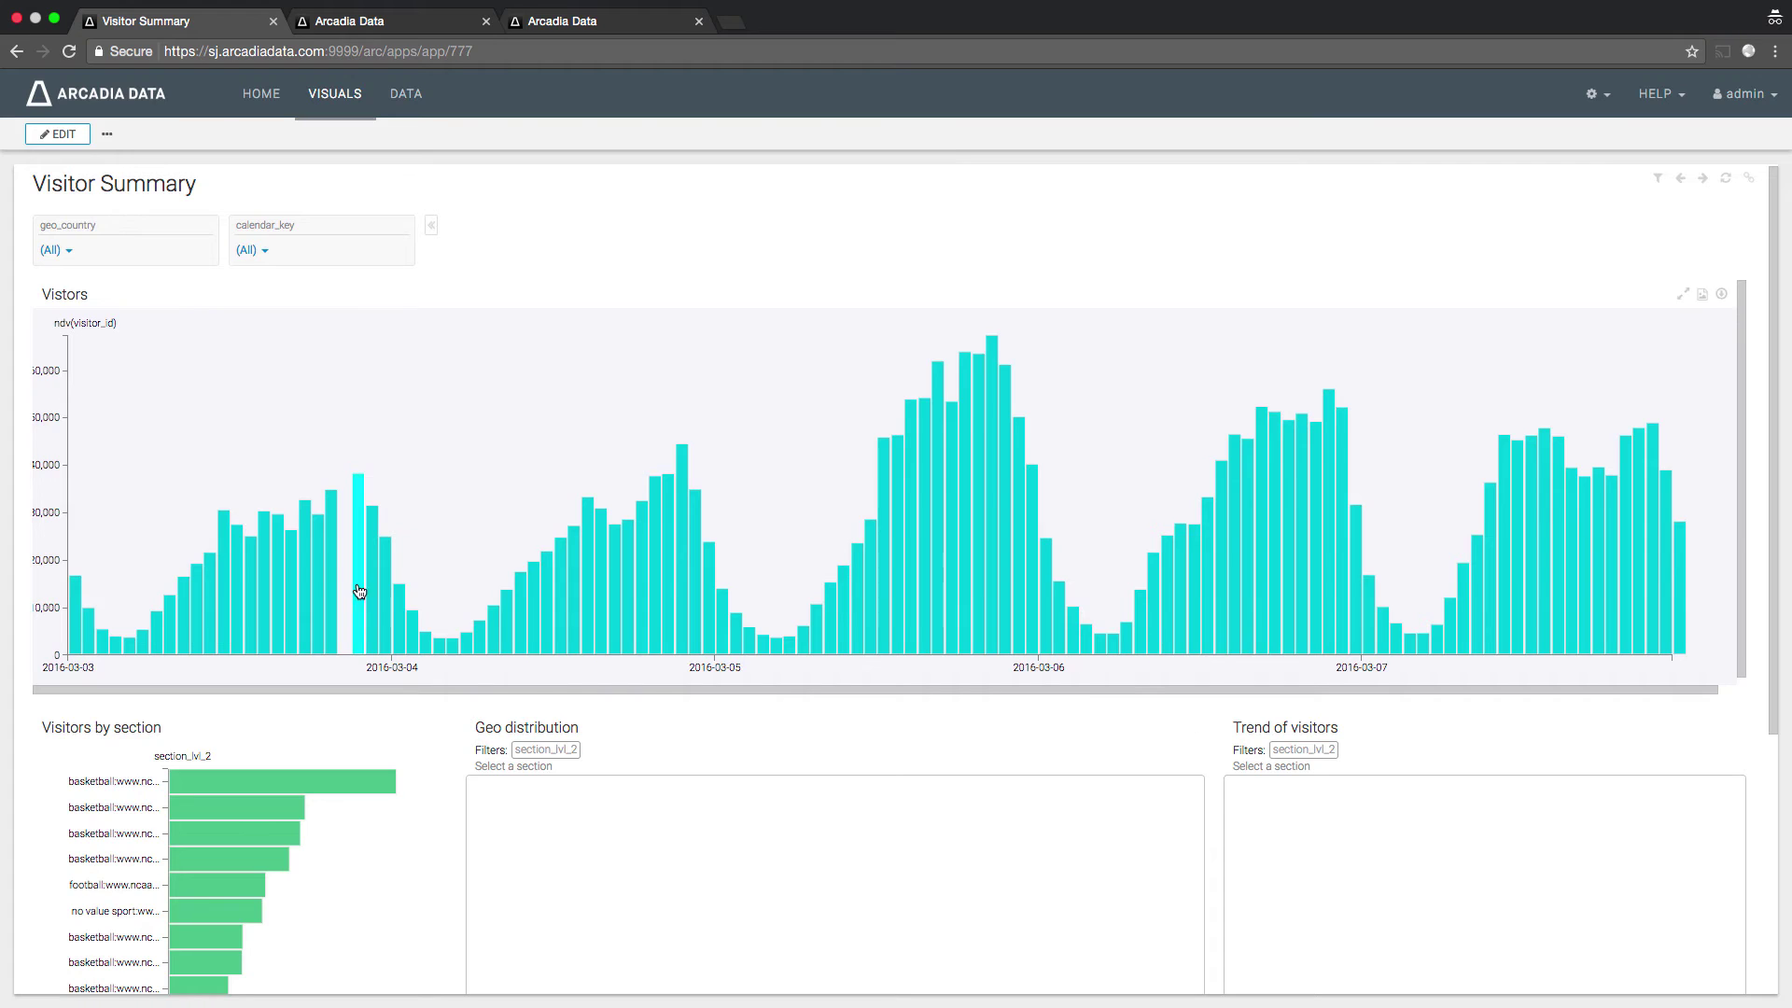
# - Filter Visitor Summary to geo_country usa and the basketball-men section
pyautogui.click(52, 250)
pyautogui.write('usa')
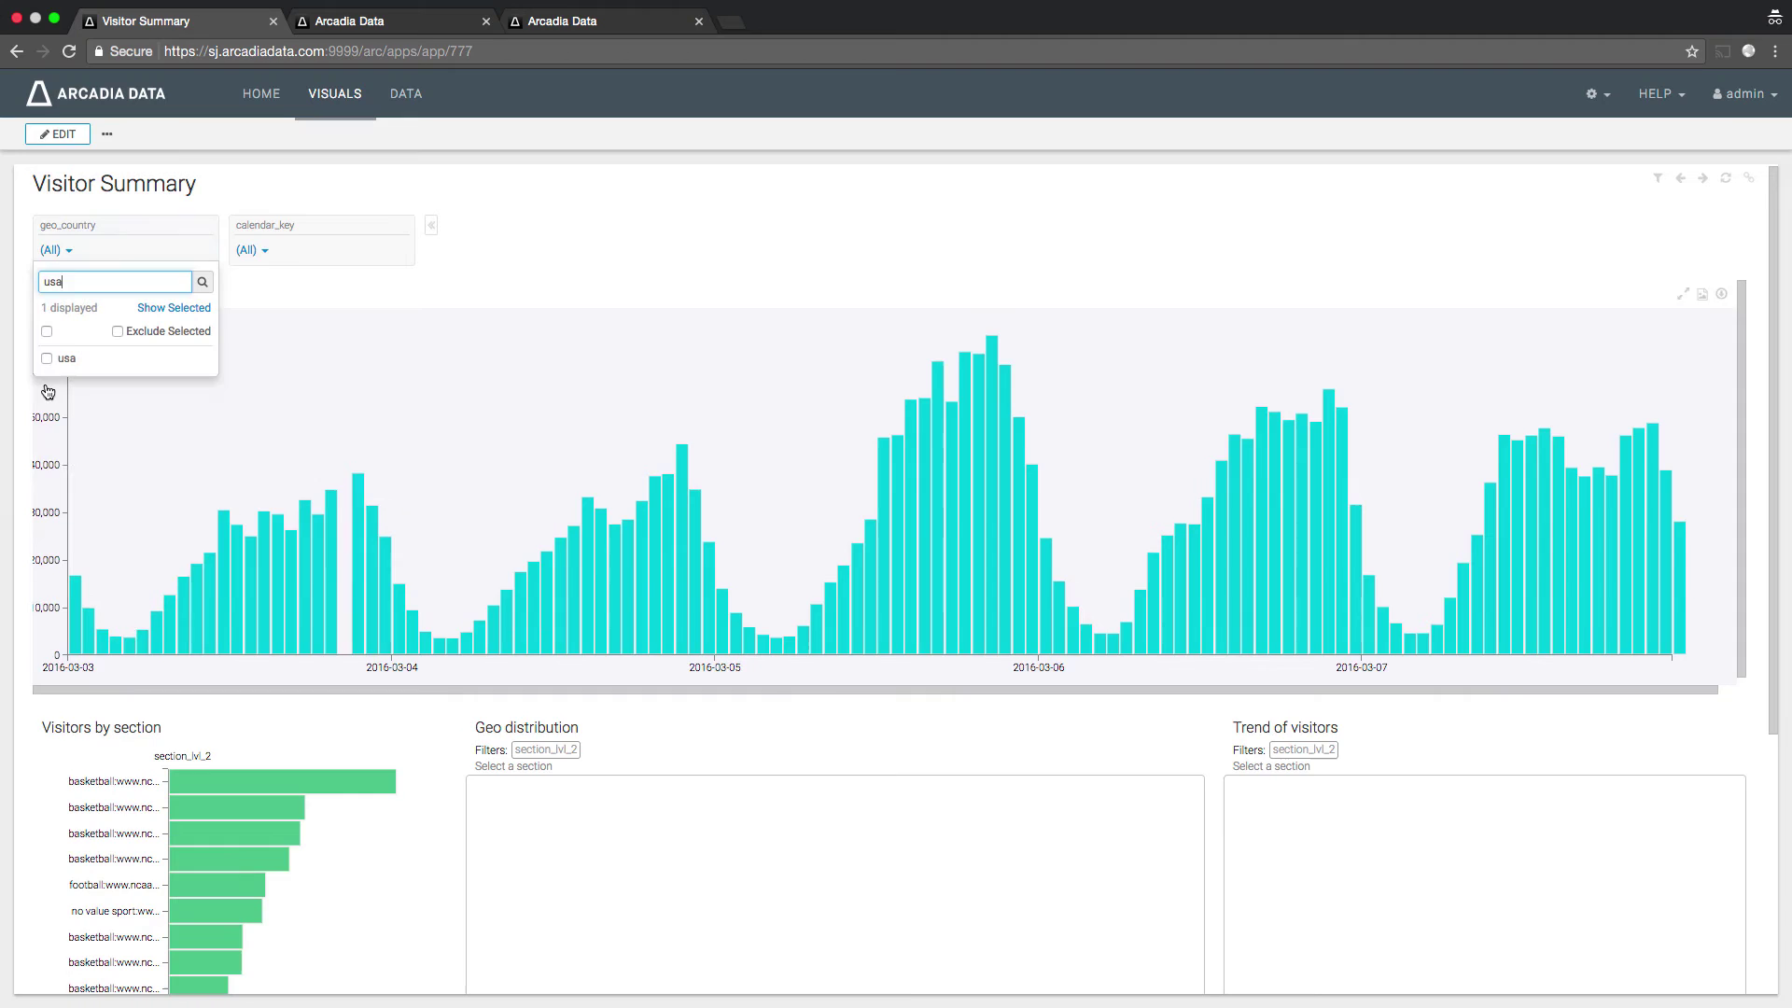
pyautogui.click(46, 359)
pyautogui.click(431, 225)
pyautogui.scroll(-3, 194, 419)
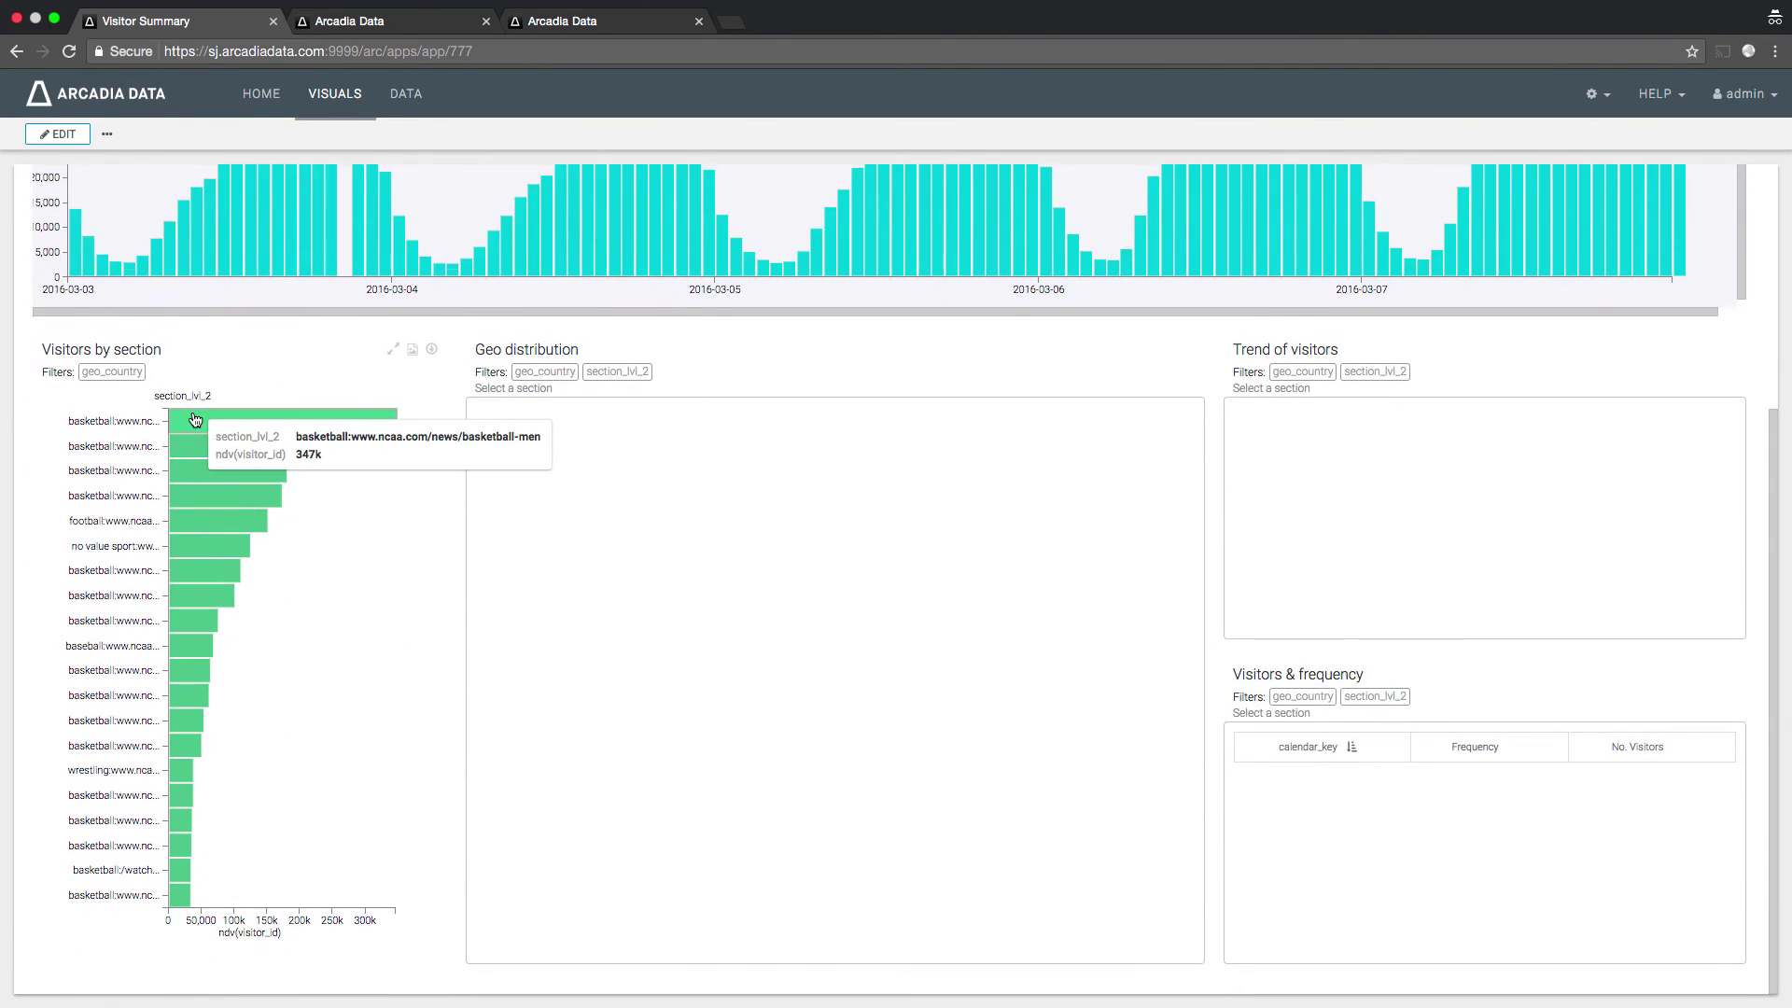
pyautogui.click(182, 470)
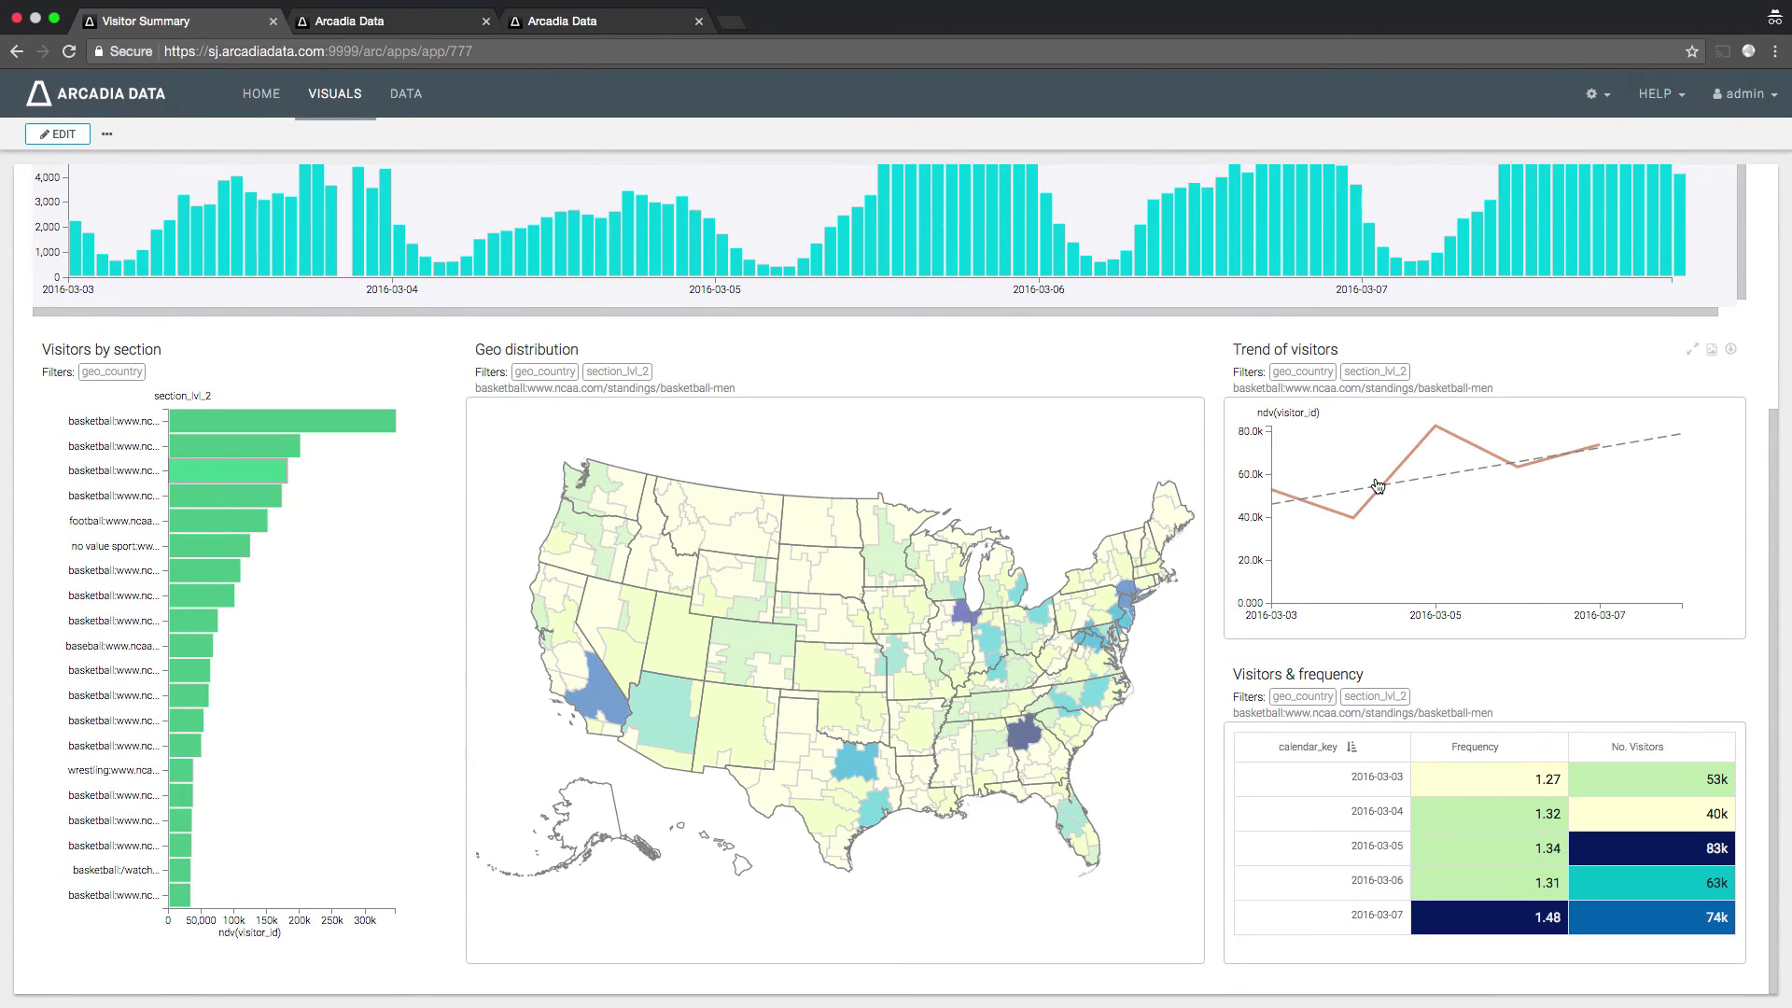
pyautogui.scroll(5, 1377, 485)
pyautogui.click(1544, 355)
pyautogui.click(1637, 440)
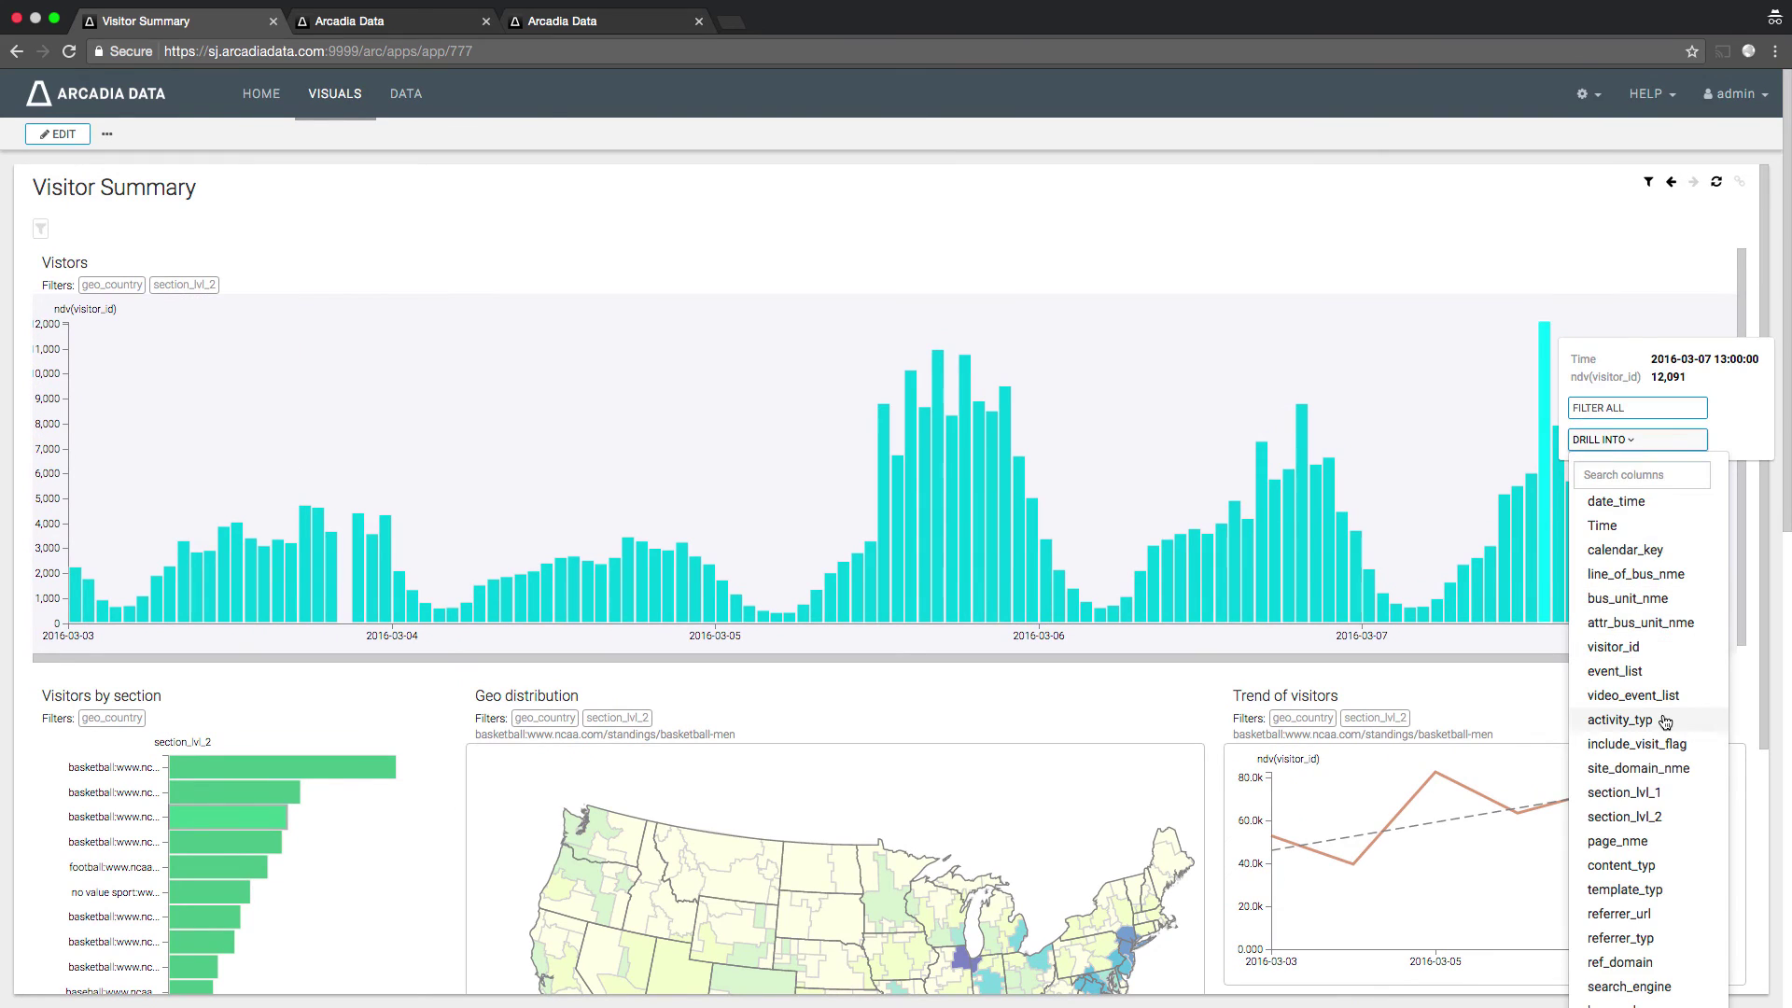
pyautogui.click(1635, 865)
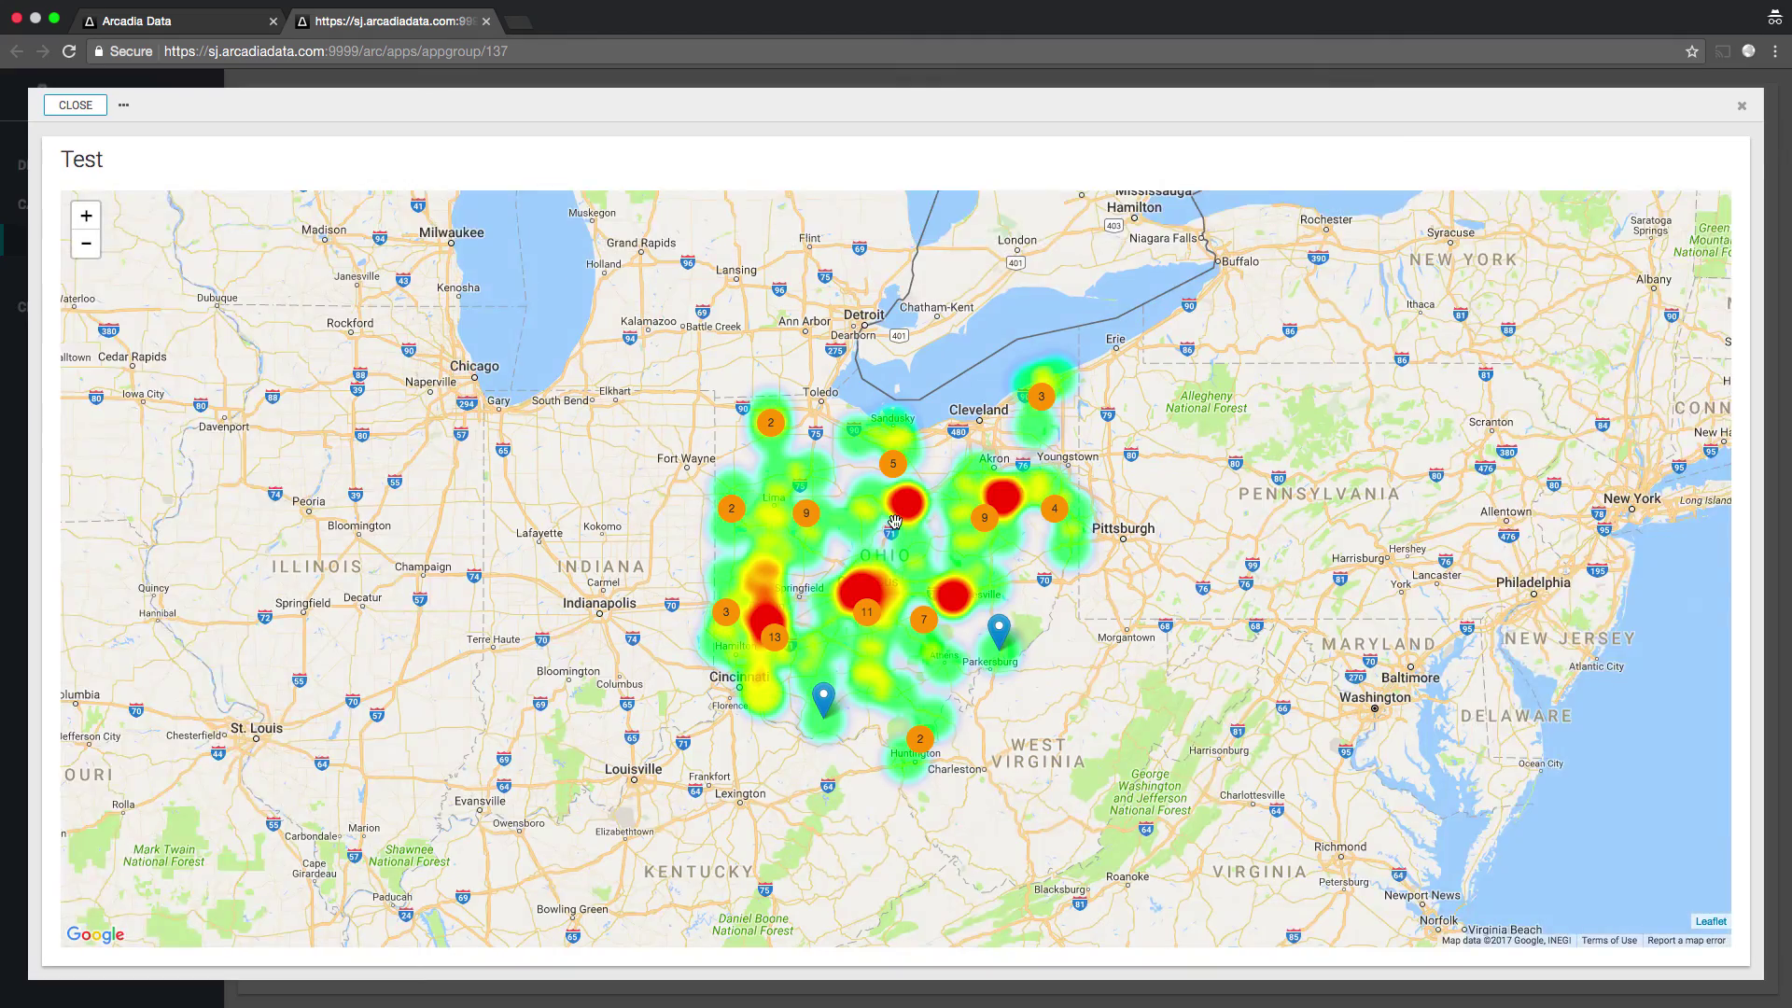
# - Zoom the full-screen Test heatmap in and out around Coshocton, Ohio
pyautogui.scroll(6, 894, 487)
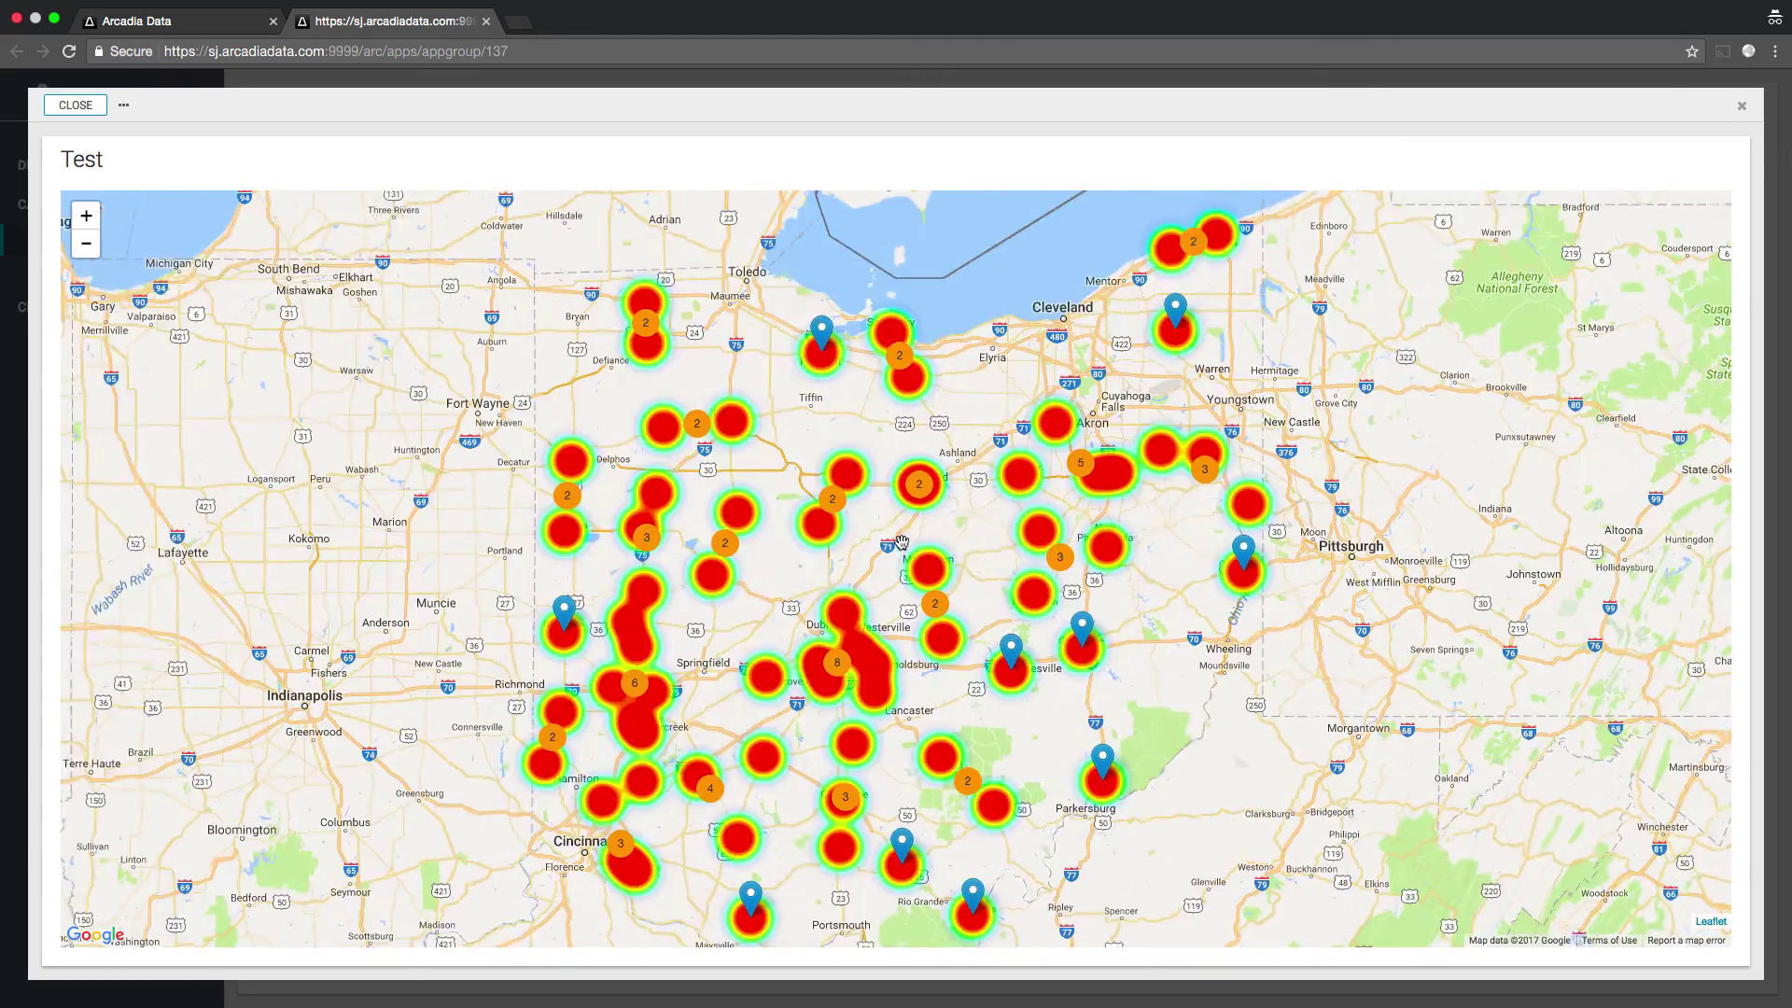
pyautogui.scroll(-4, 894, 487)
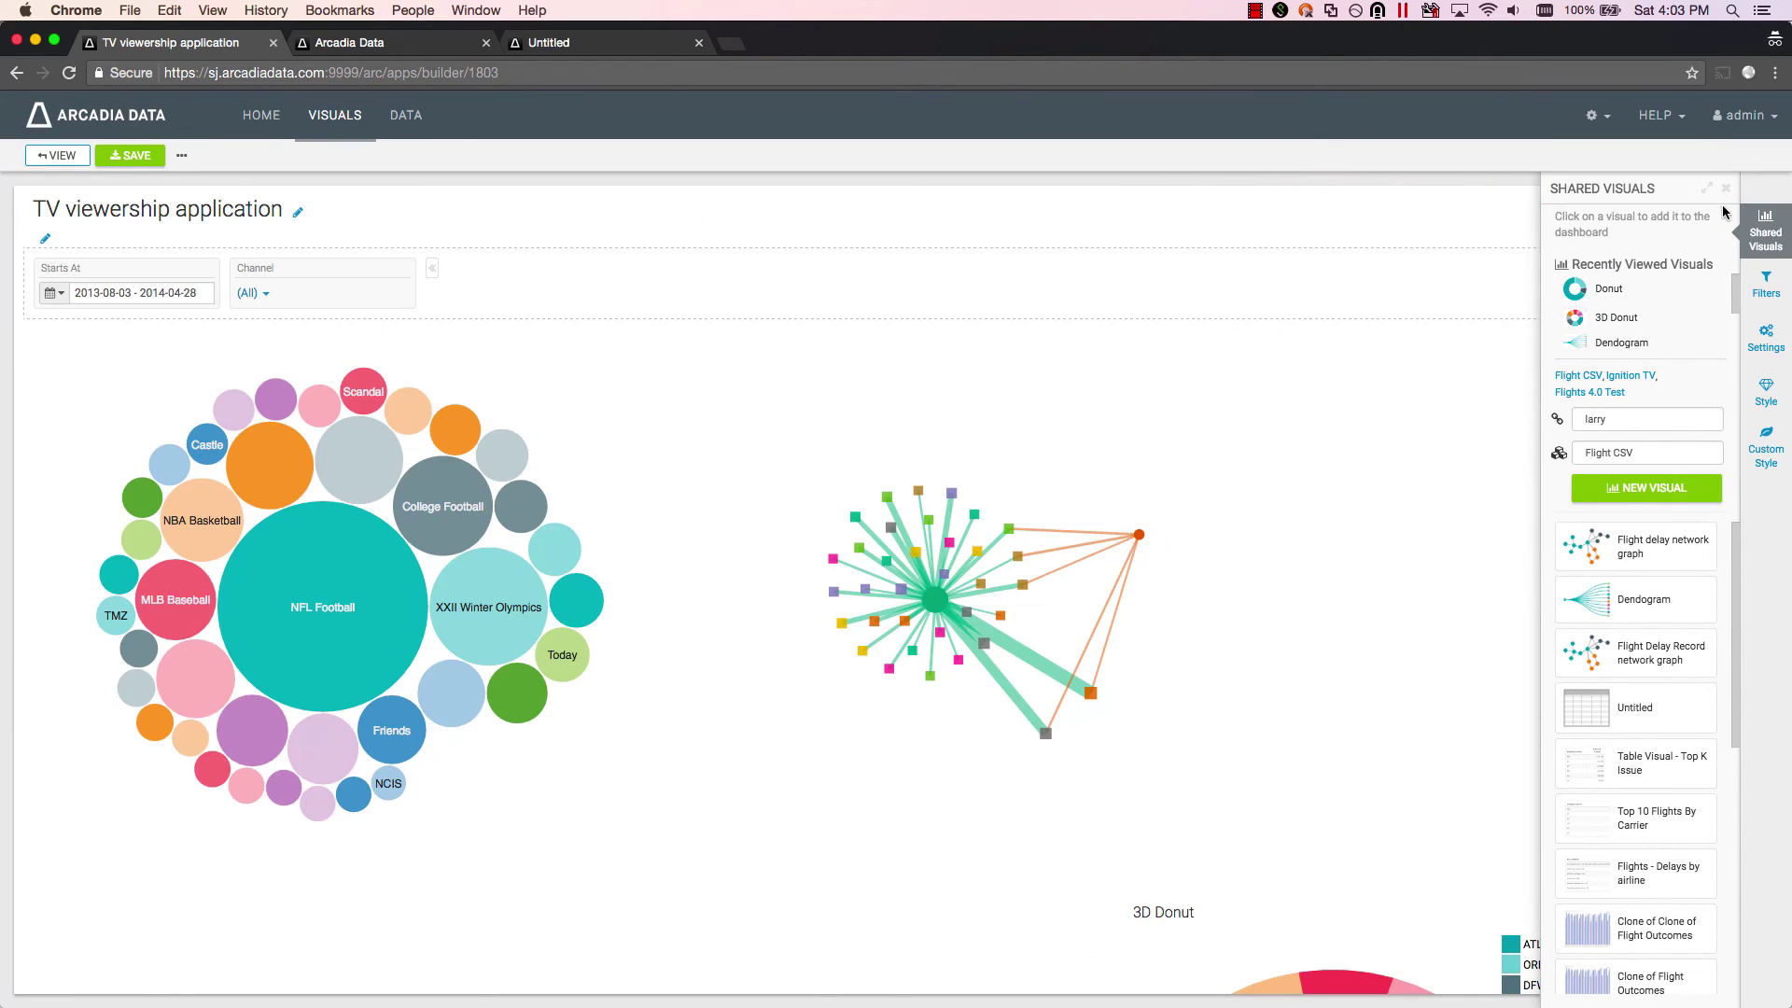
# - Drag the 3D Donut to the upper-right slot, shrink the bubble chart, save, and switch to view mode
pyautogui.moveTo(1565, 869); pyautogui.dragTo(1601, 825)
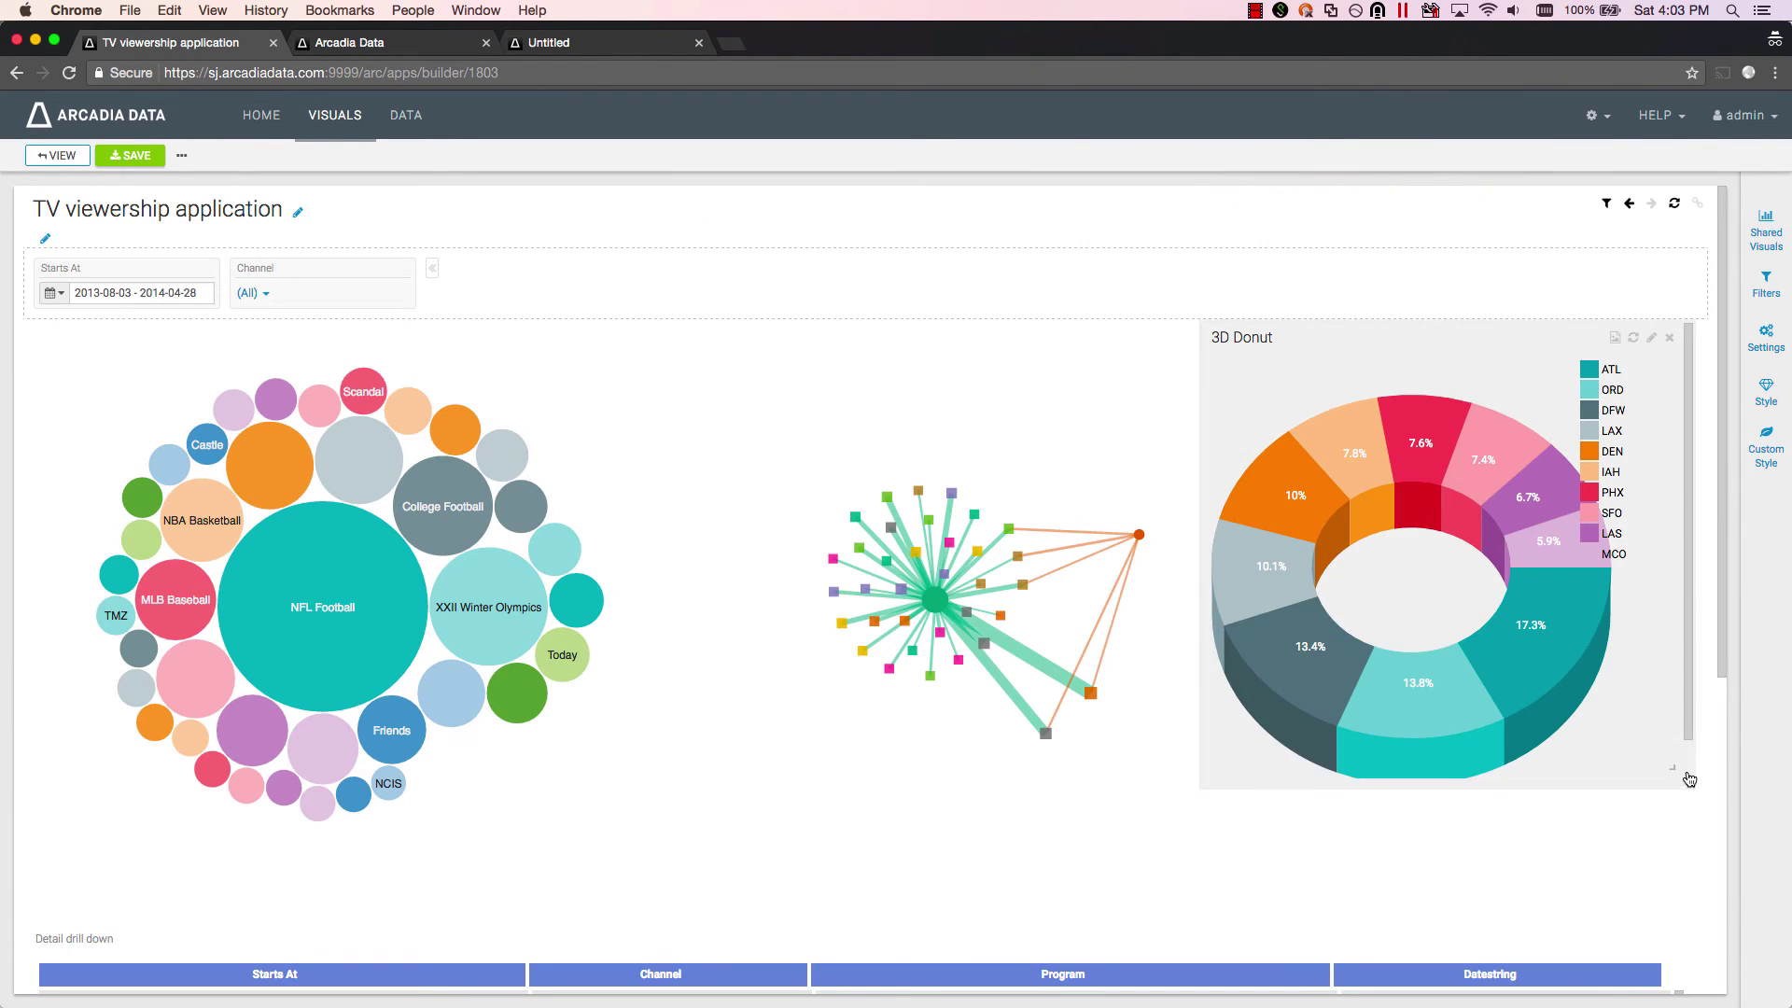
pyautogui.moveTo(670, 910); pyautogui.dragTo(660, 833)
pyautogui.click(130, 155)
pyautogui.click(56, 155)
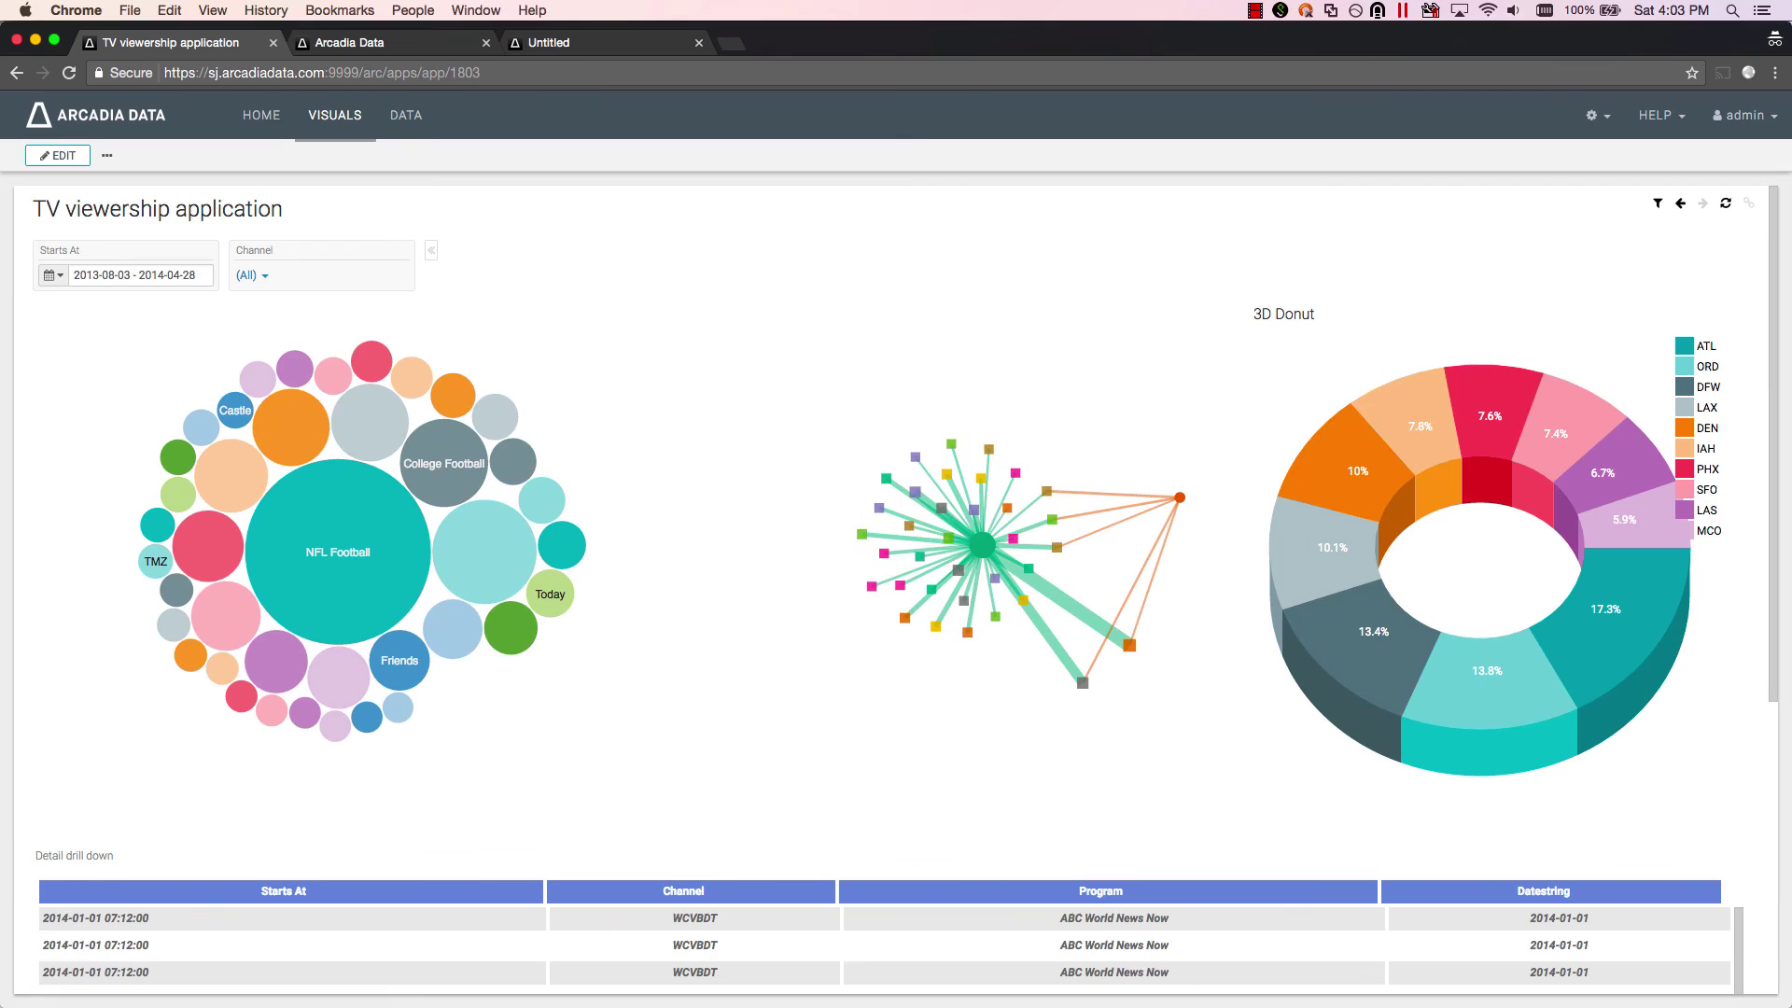
# - Center the iPhone 6 emulation window and reload the TV viewership dashboard in it
pyautogui.press('super+grave')
pyautogui.moveTo(773, 110); pyautogui.dragTo(1062, 100)
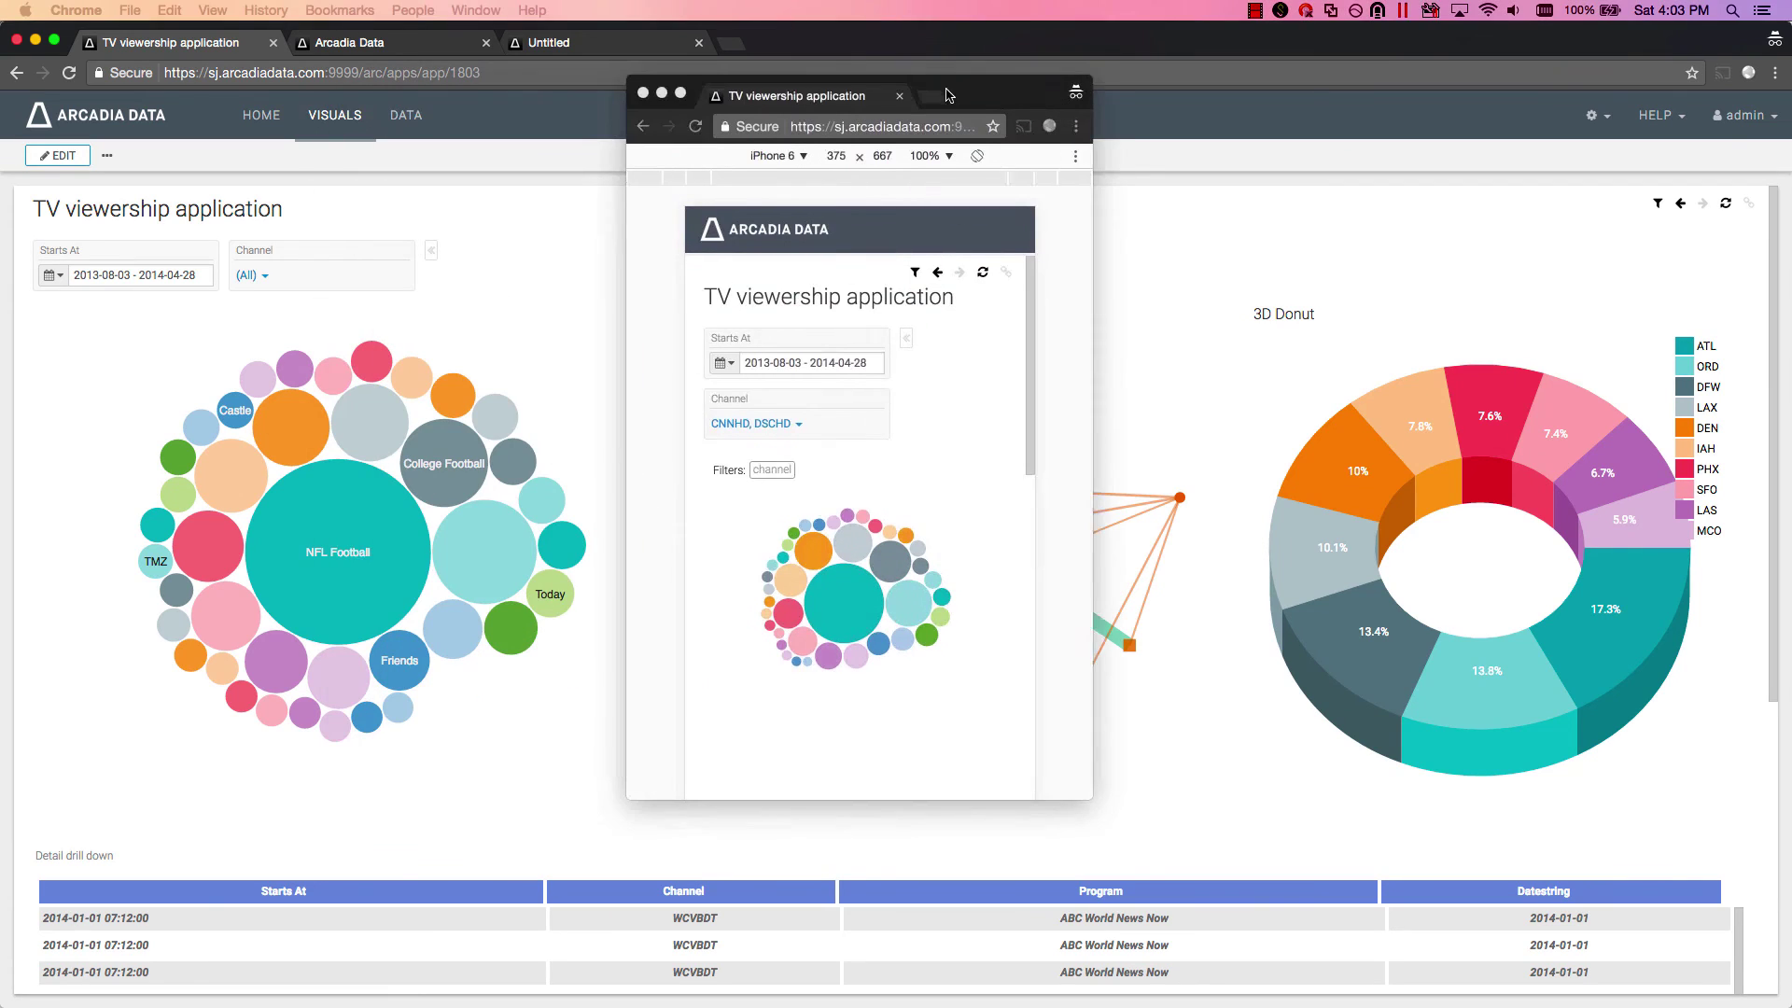
pyautogui.click(701, 125)
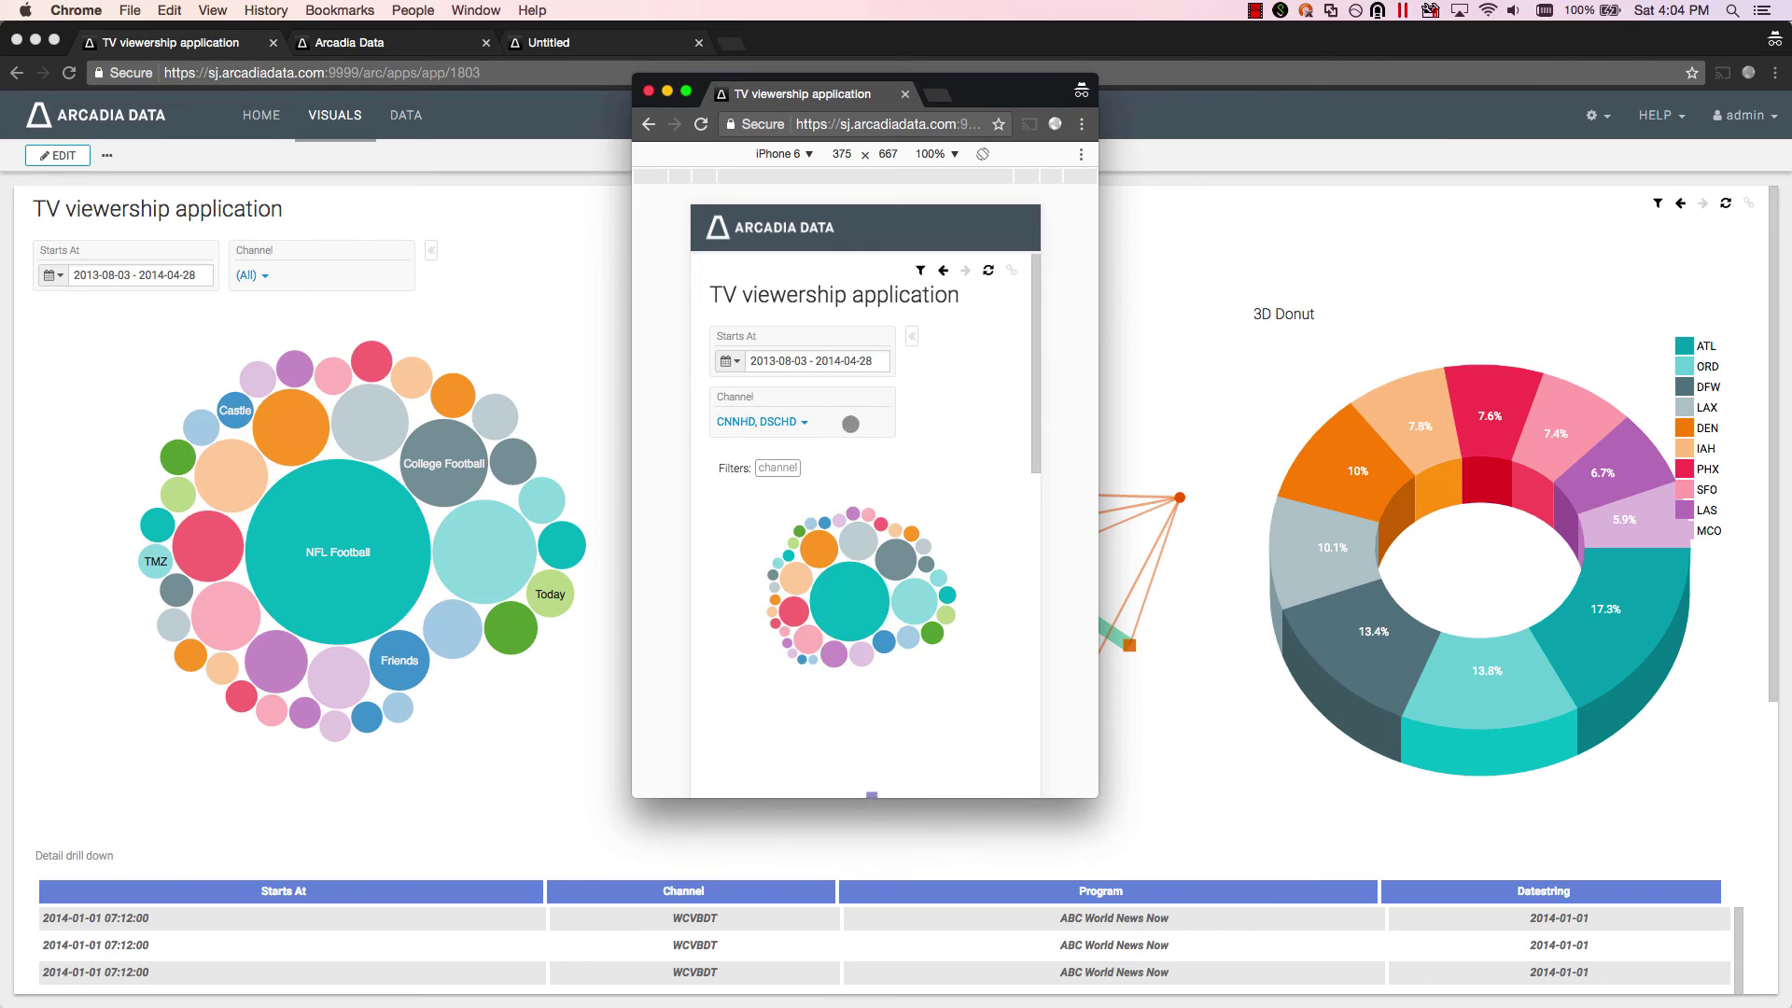
# - Add three more channels to the Channel filter, making five, and review the redrawn bubble chart
pyautogui.click(800, 422)
pyautogui.click(724, 660)
pyautogui.click(724, 611)
pyautogui.click(724, 560)
pyautogui.click(1020, 400)
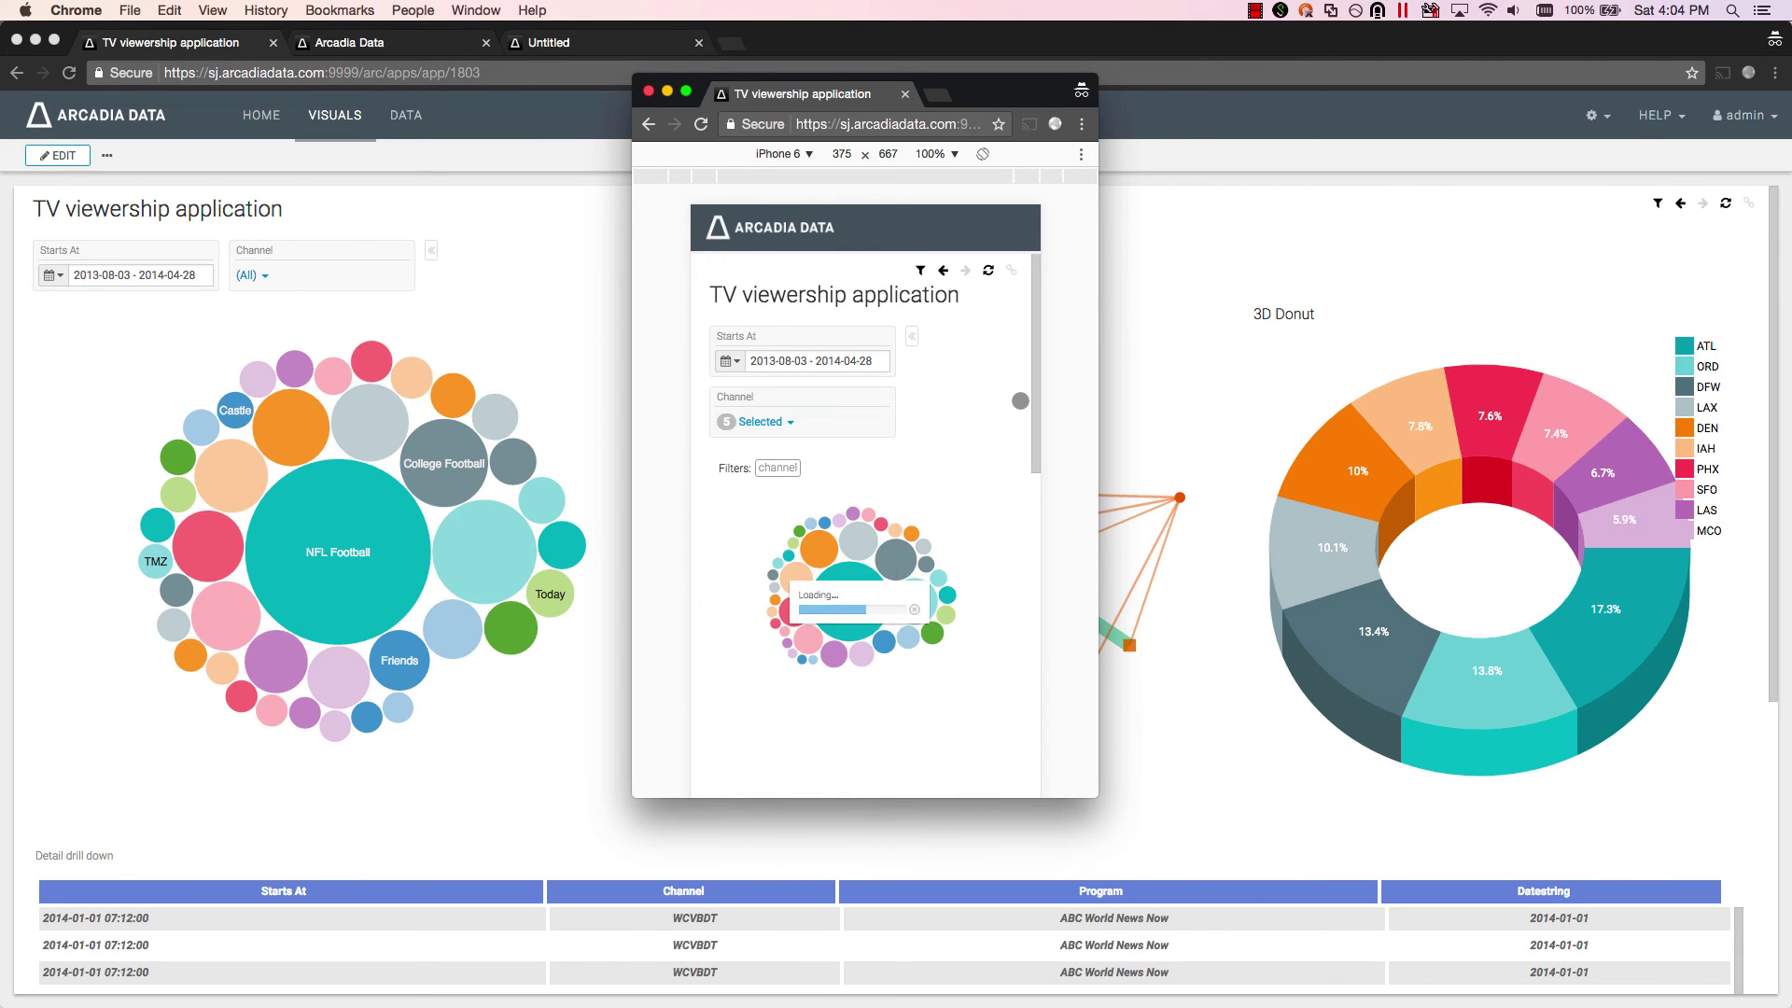
pyautogui.scroll(-5, 1020, 401)
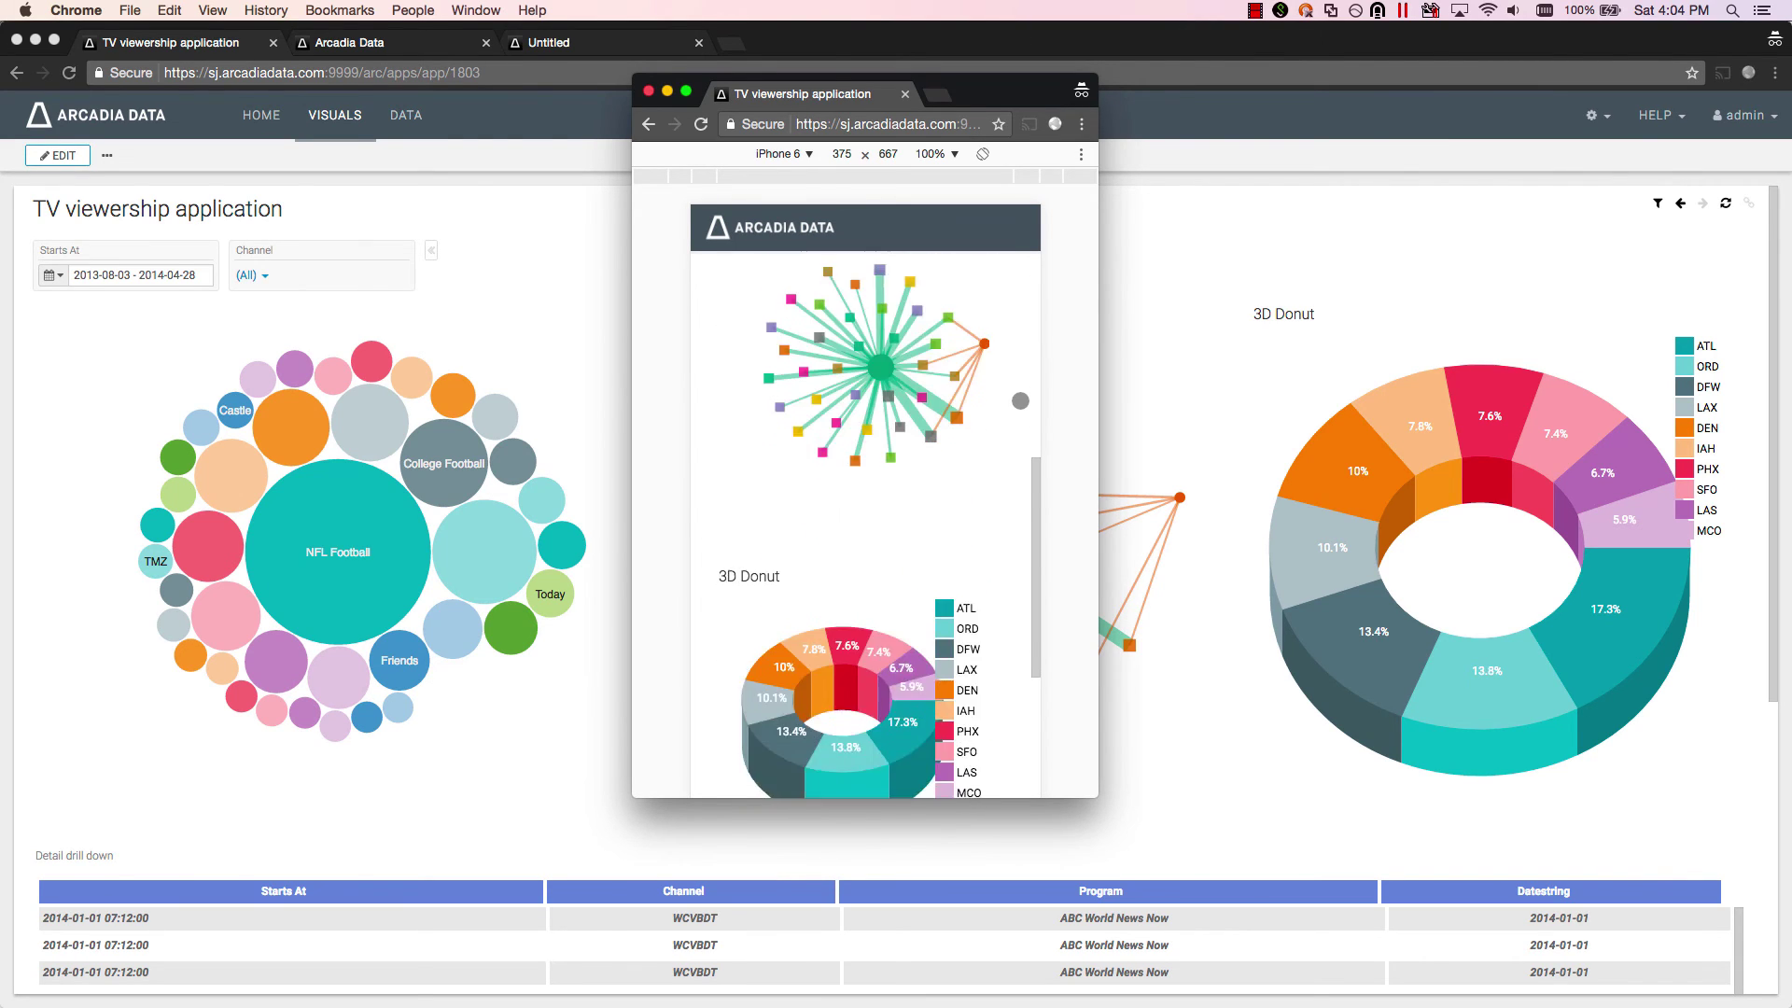
pyautogui.scroll(-5, 999, 584)
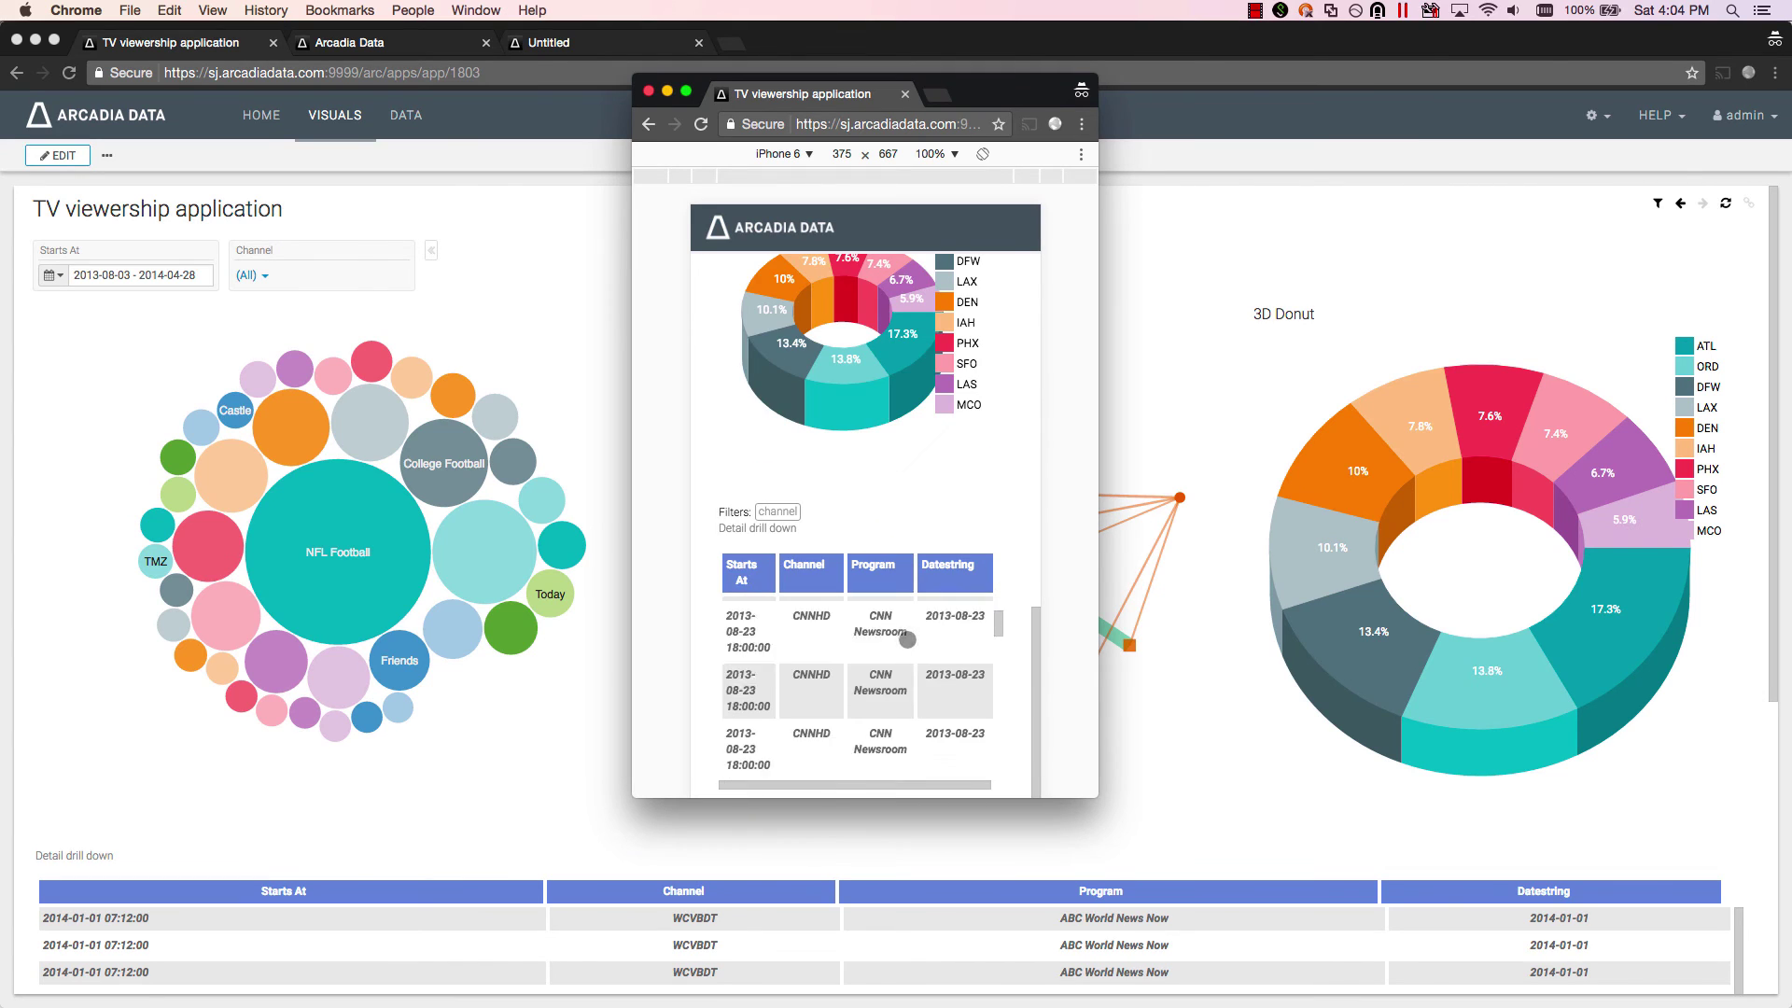
pyautogui.scroll(10, 1015, 560)
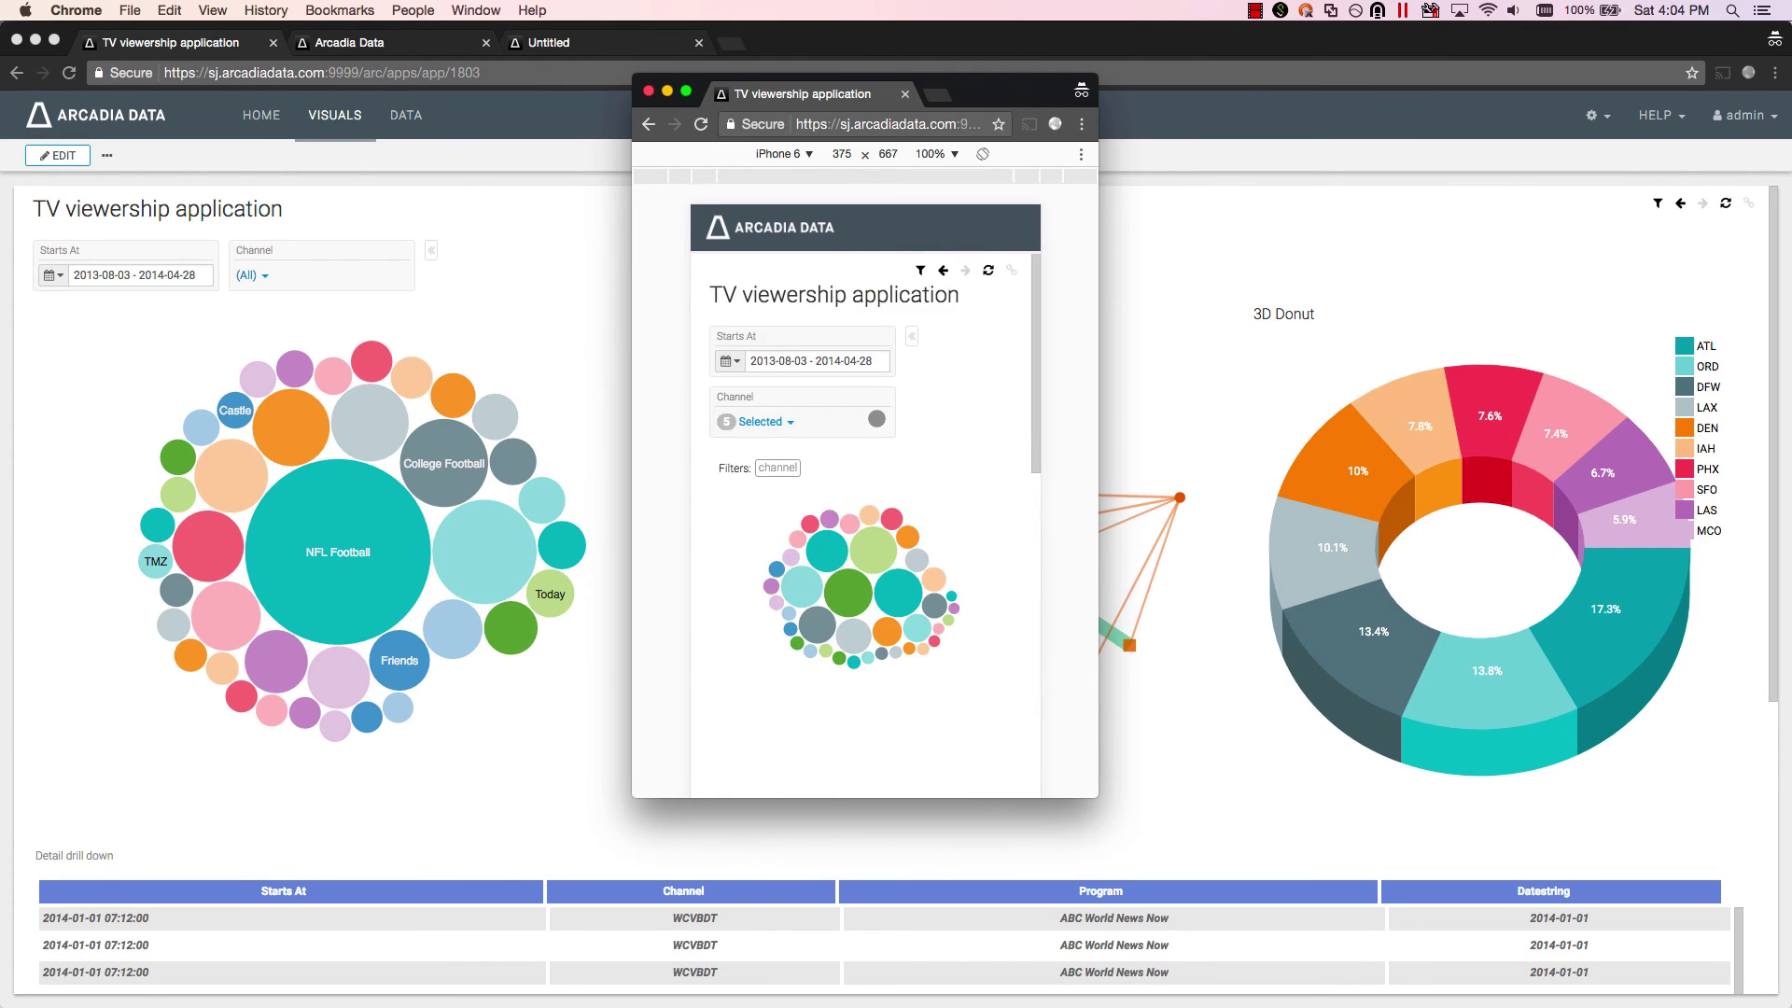